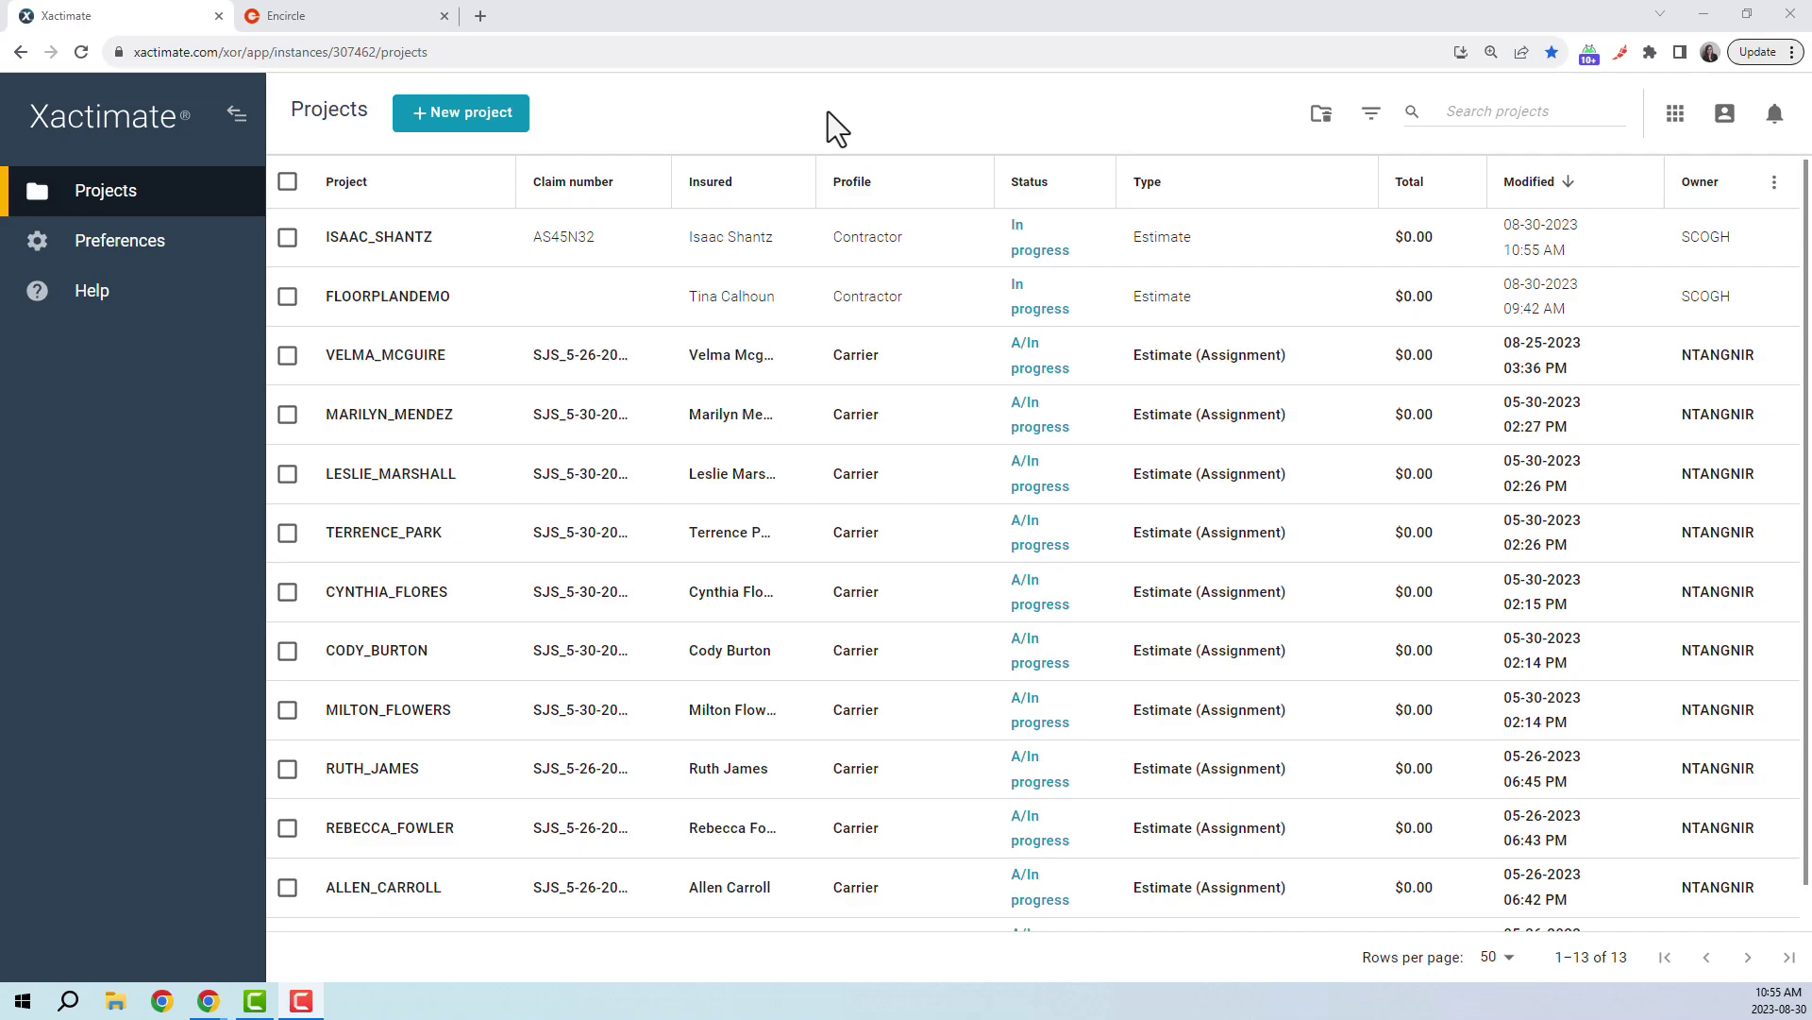
- Select the top project in the Projects list to show its action sidebar
{"action": "left_click", "coordinate": [661, 241]}
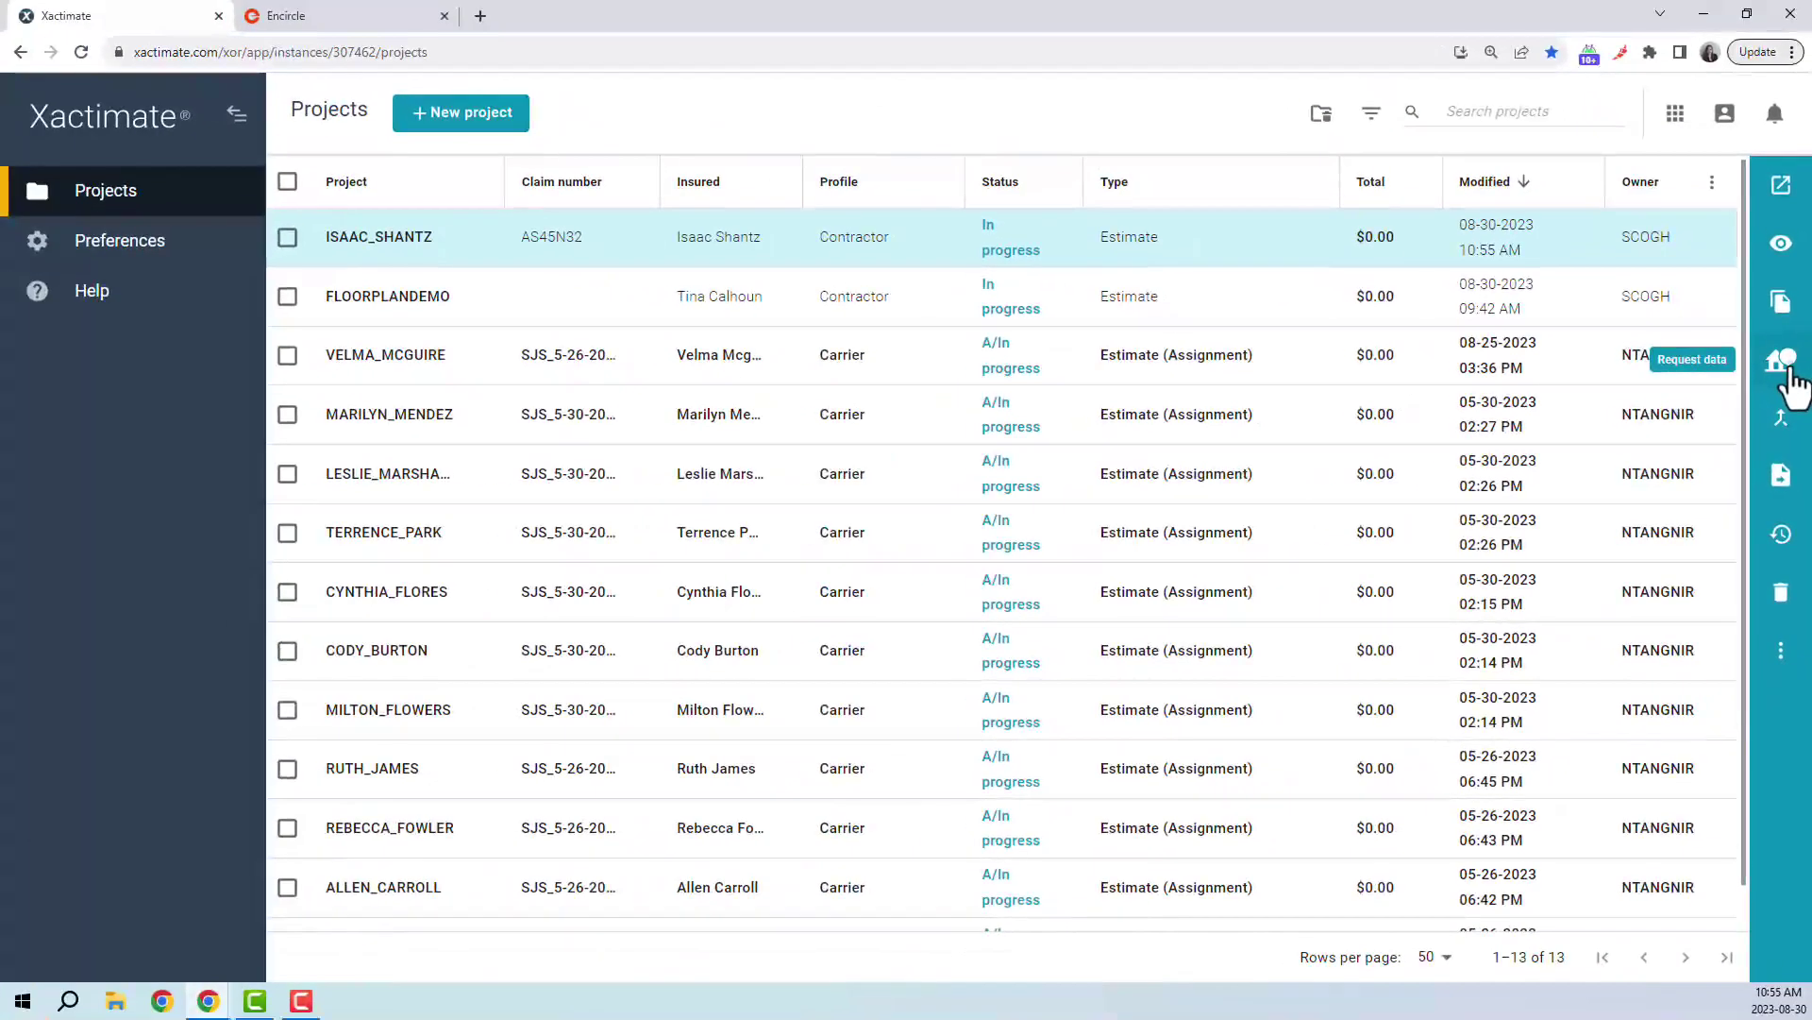
- Start a data request for the first project with Encircle as the provider
{"action": "left_click", "coordinate": [1772, 268]}
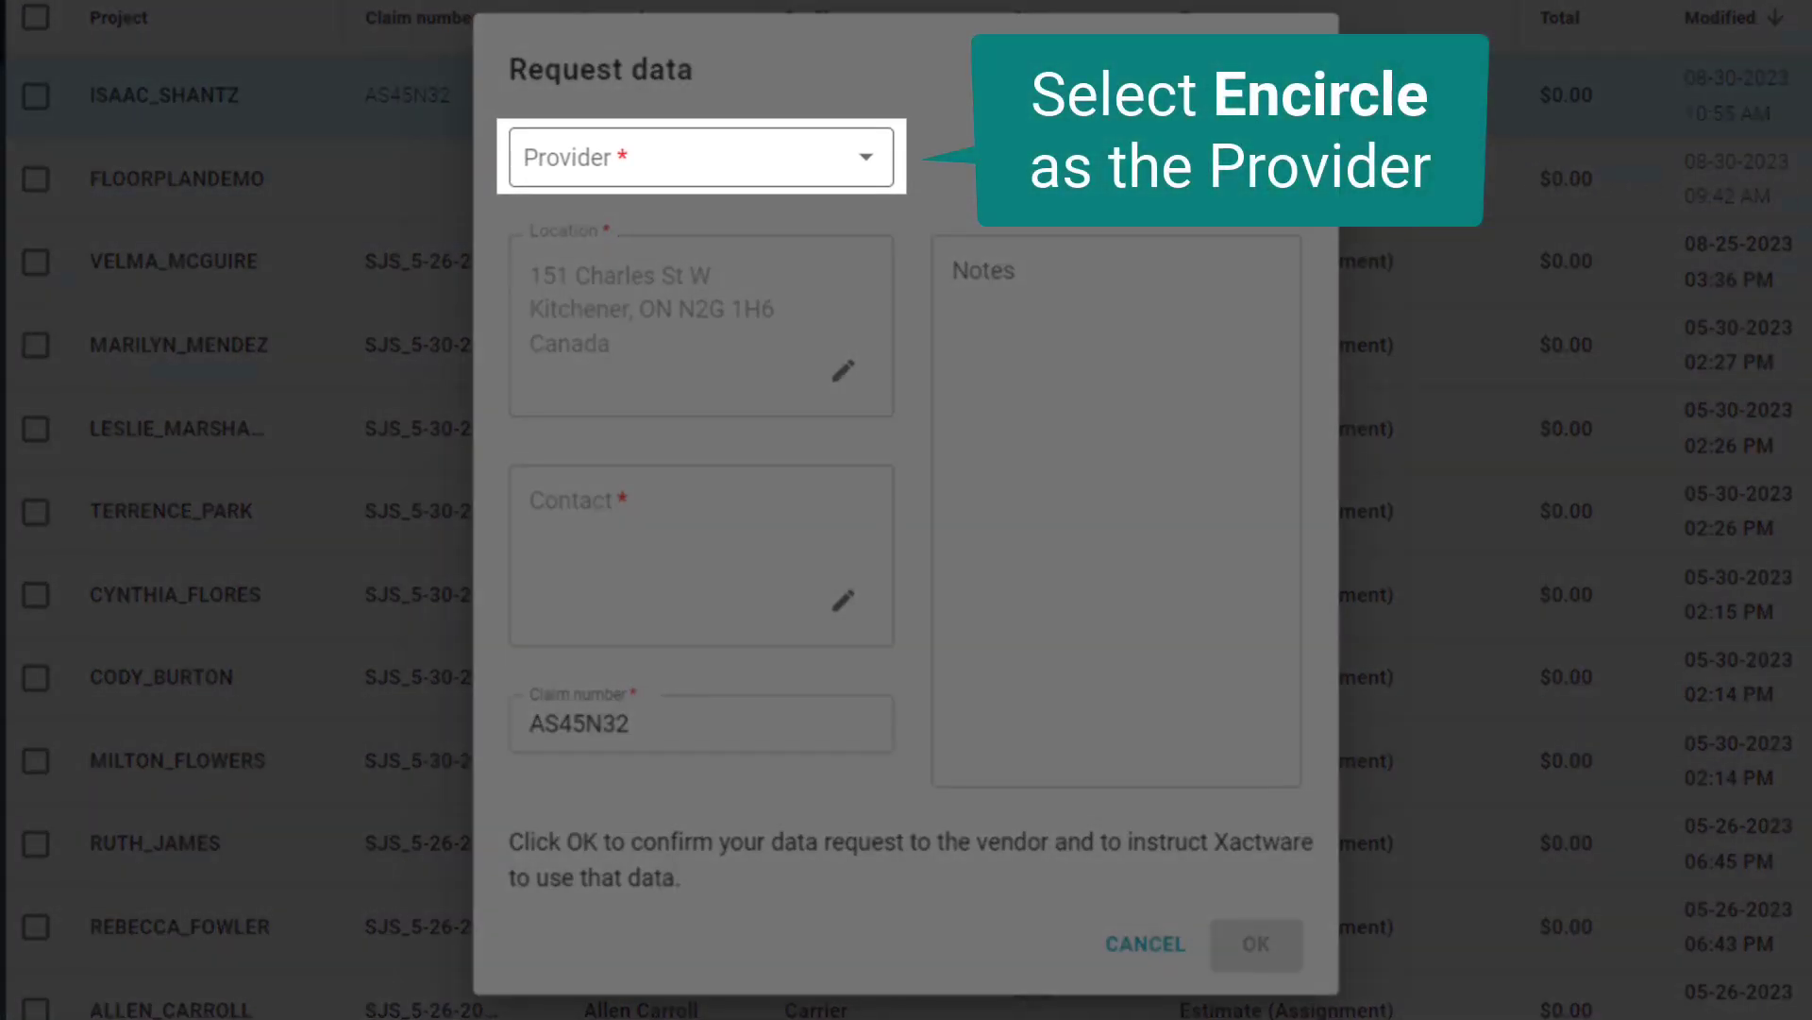
{"action": "left_click", "coordinate": [861, 154]}
{"action": "left_click", "coordinate": [793, 240]}
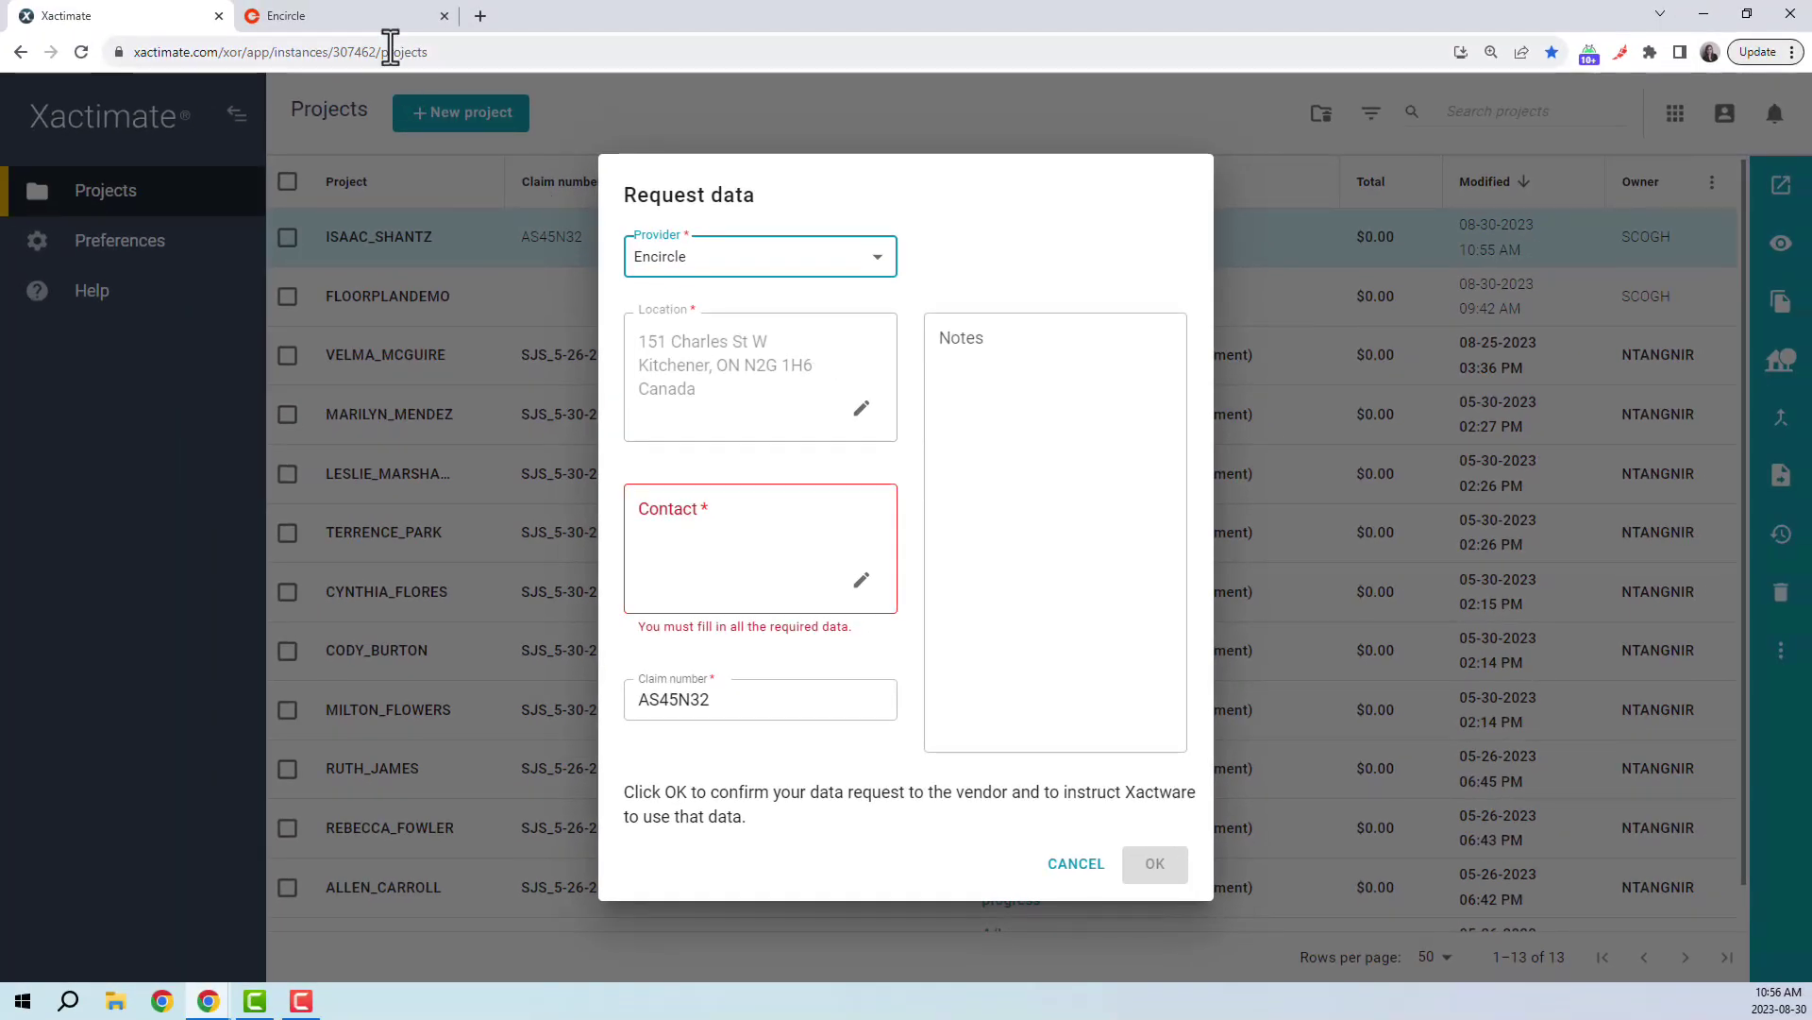
{"action": "left_click", "coordinate": [378, 26]}
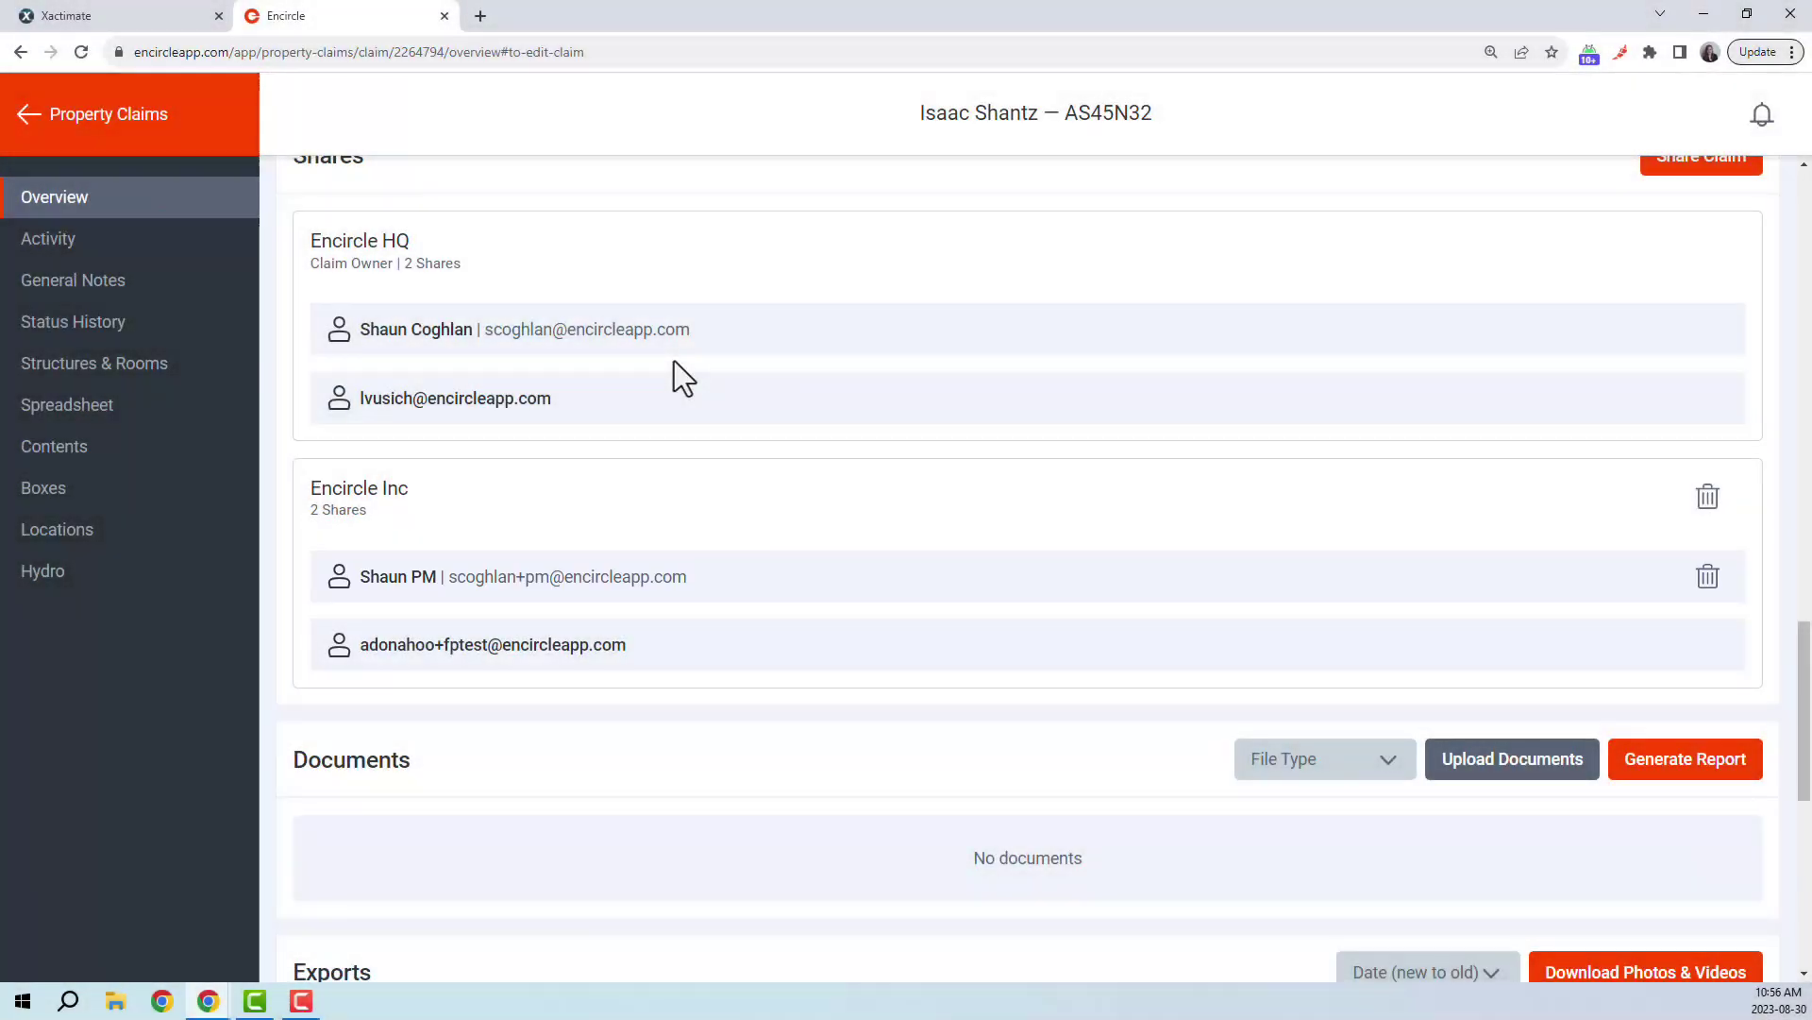
{"action": "left_click", "coordinate": [187, 26]}
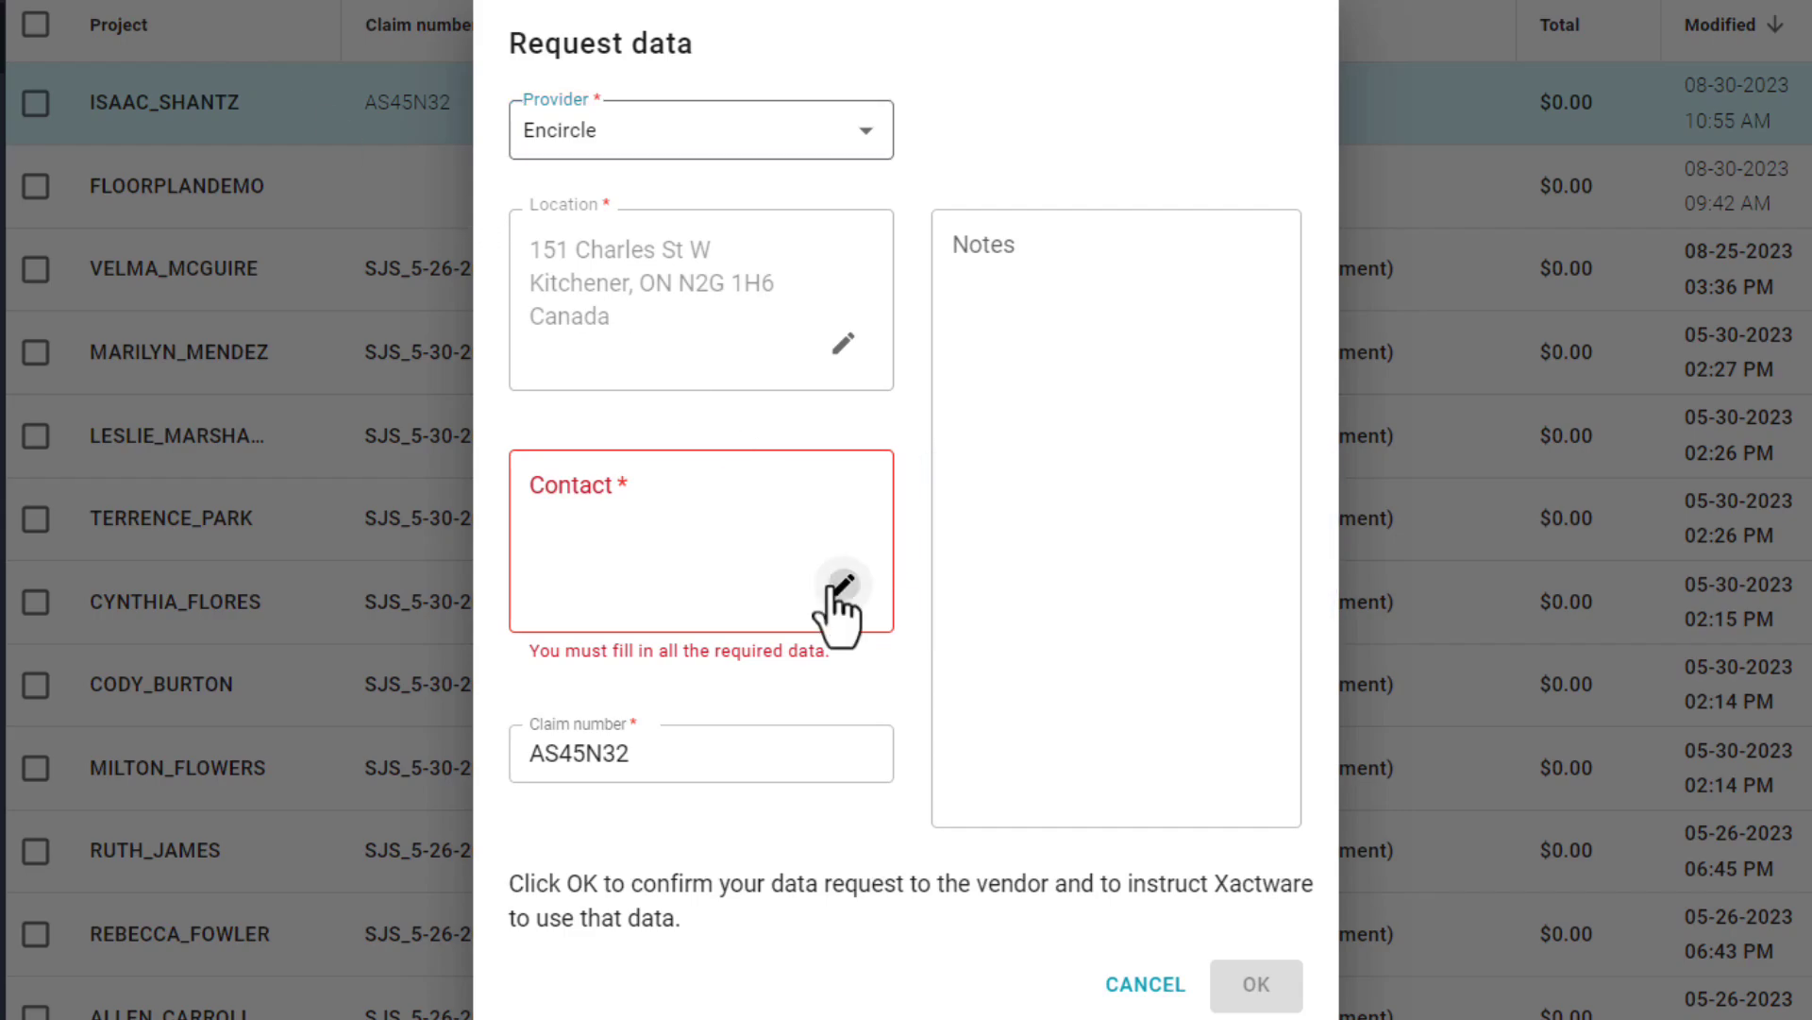
- Fill in the contact's name, e-mail address and business phone number in Edit details
{"action": "left_click", "coordinate": [839, 587]}
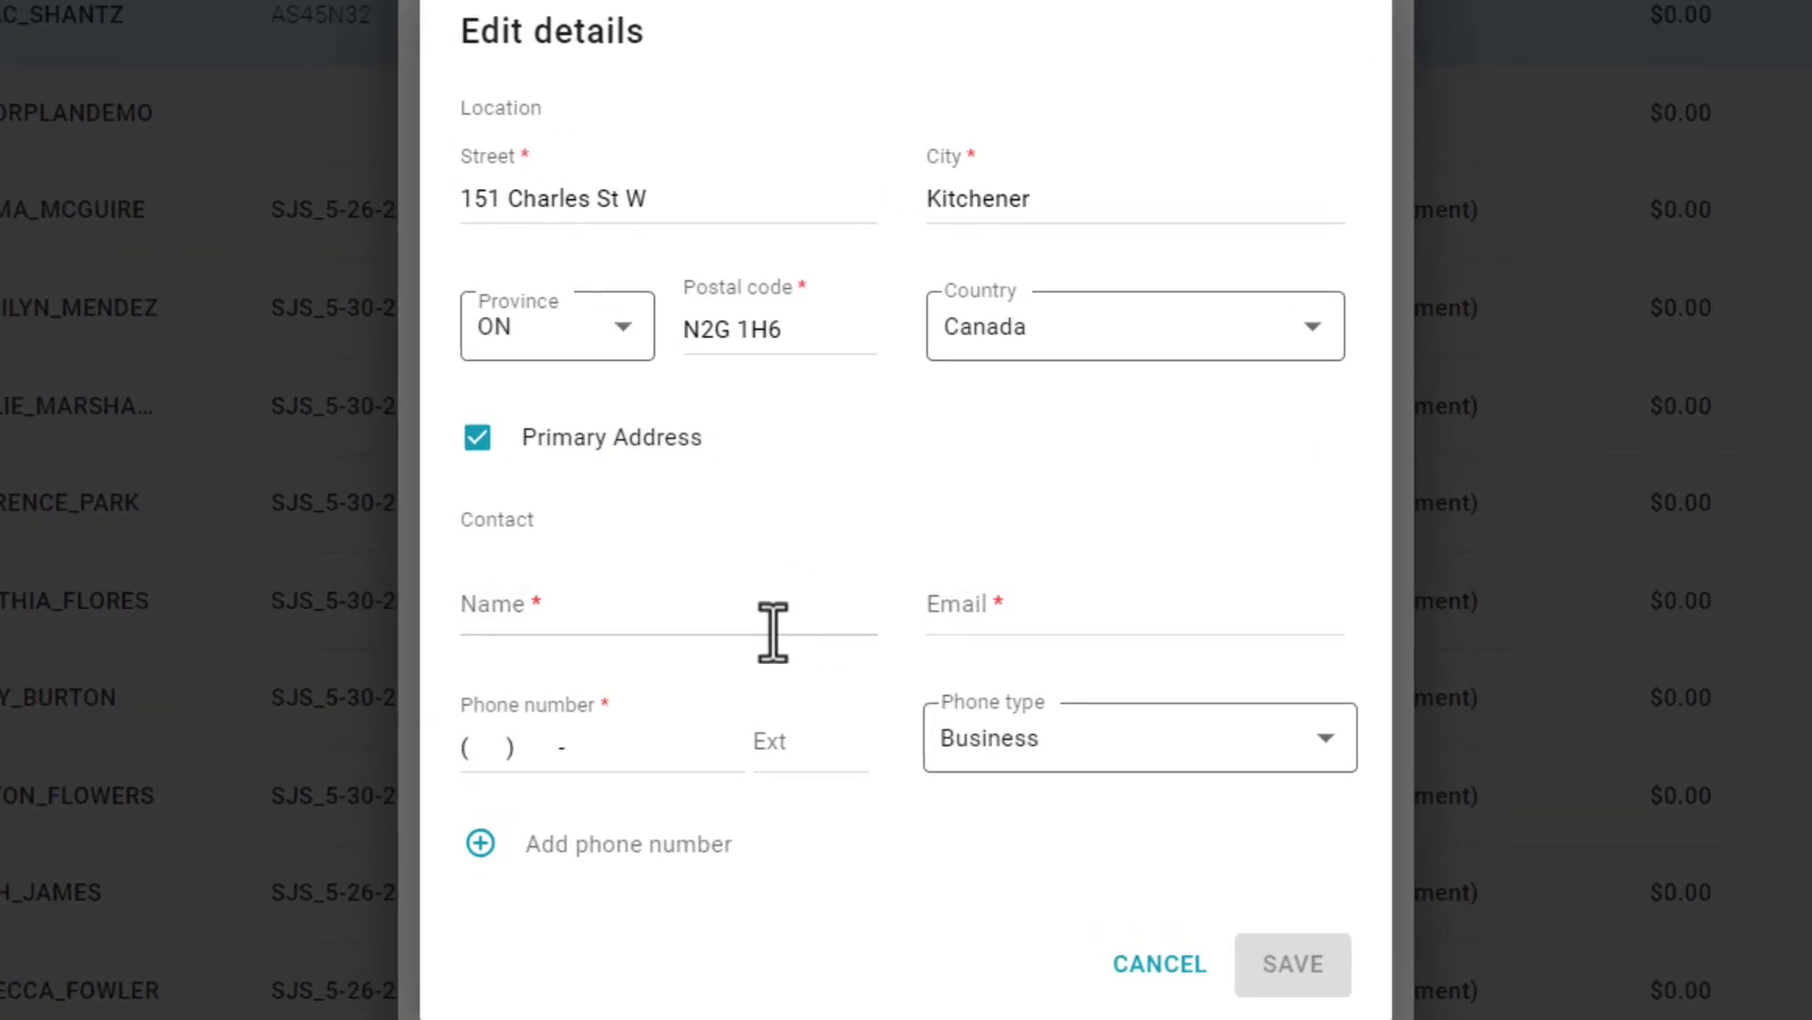
{"action": "left_click", "coordinate": [791, 629]}
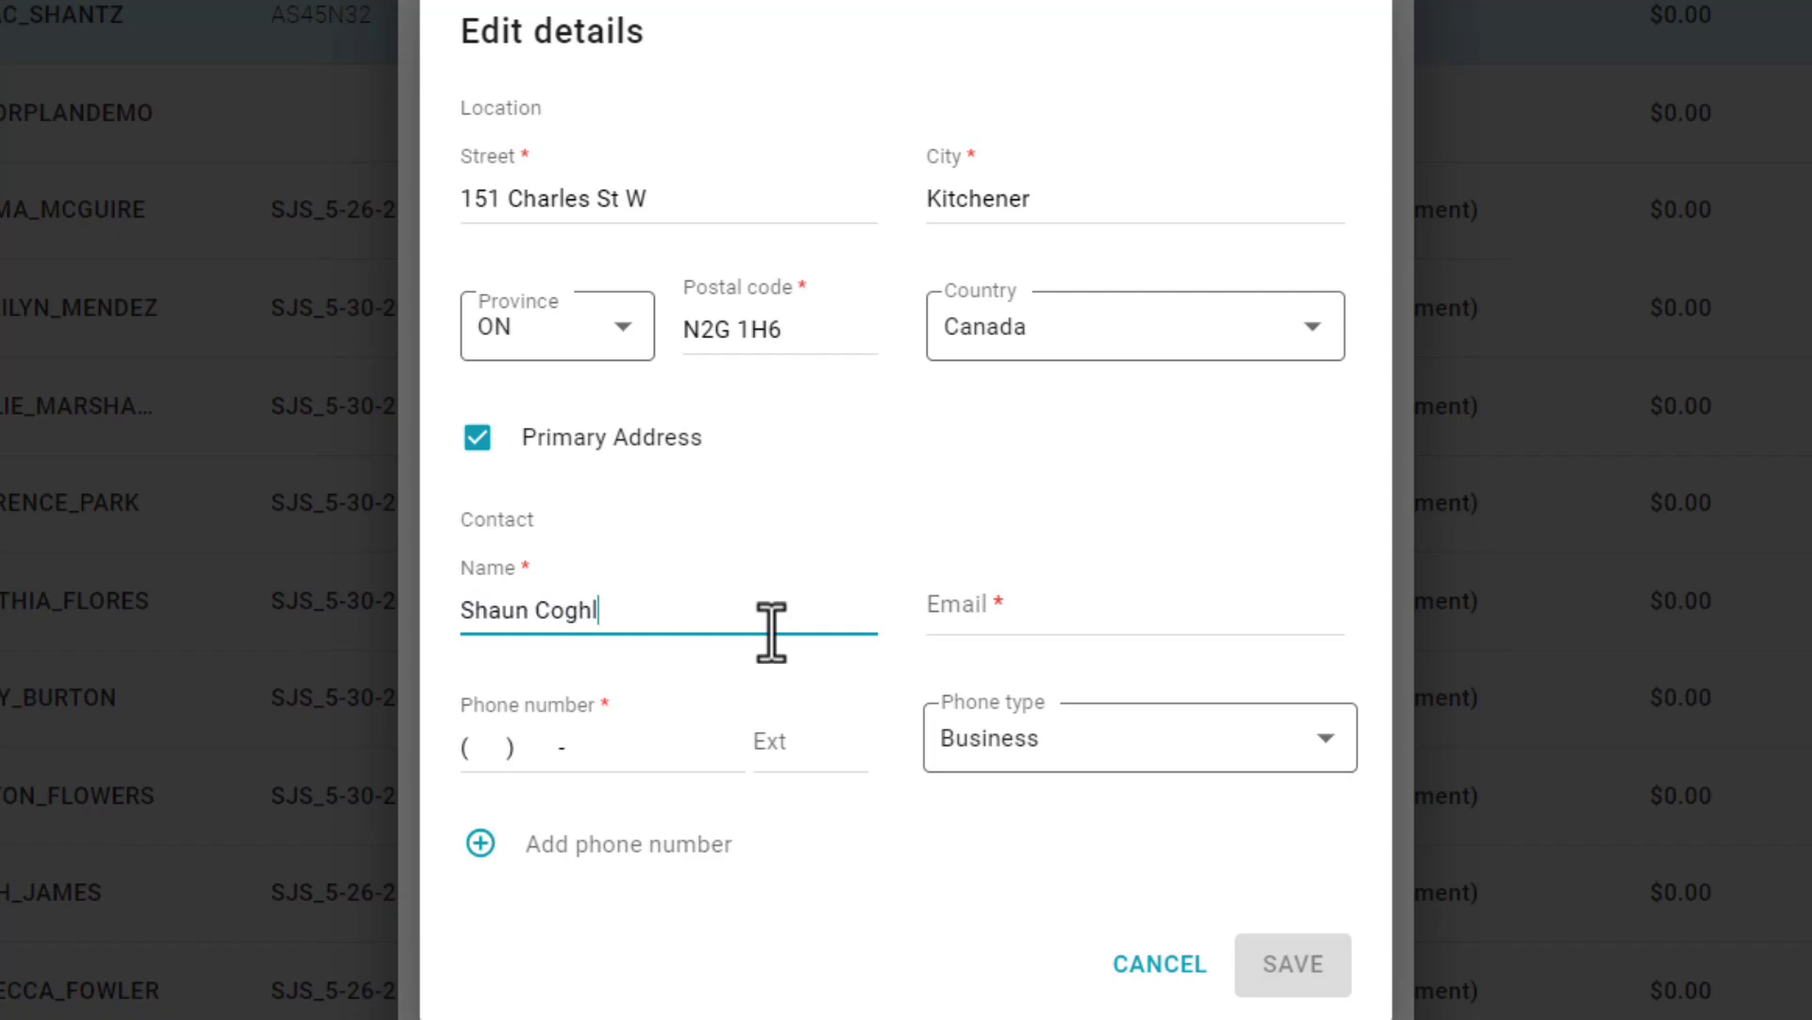
{"action": "key", "text": "Tab"}
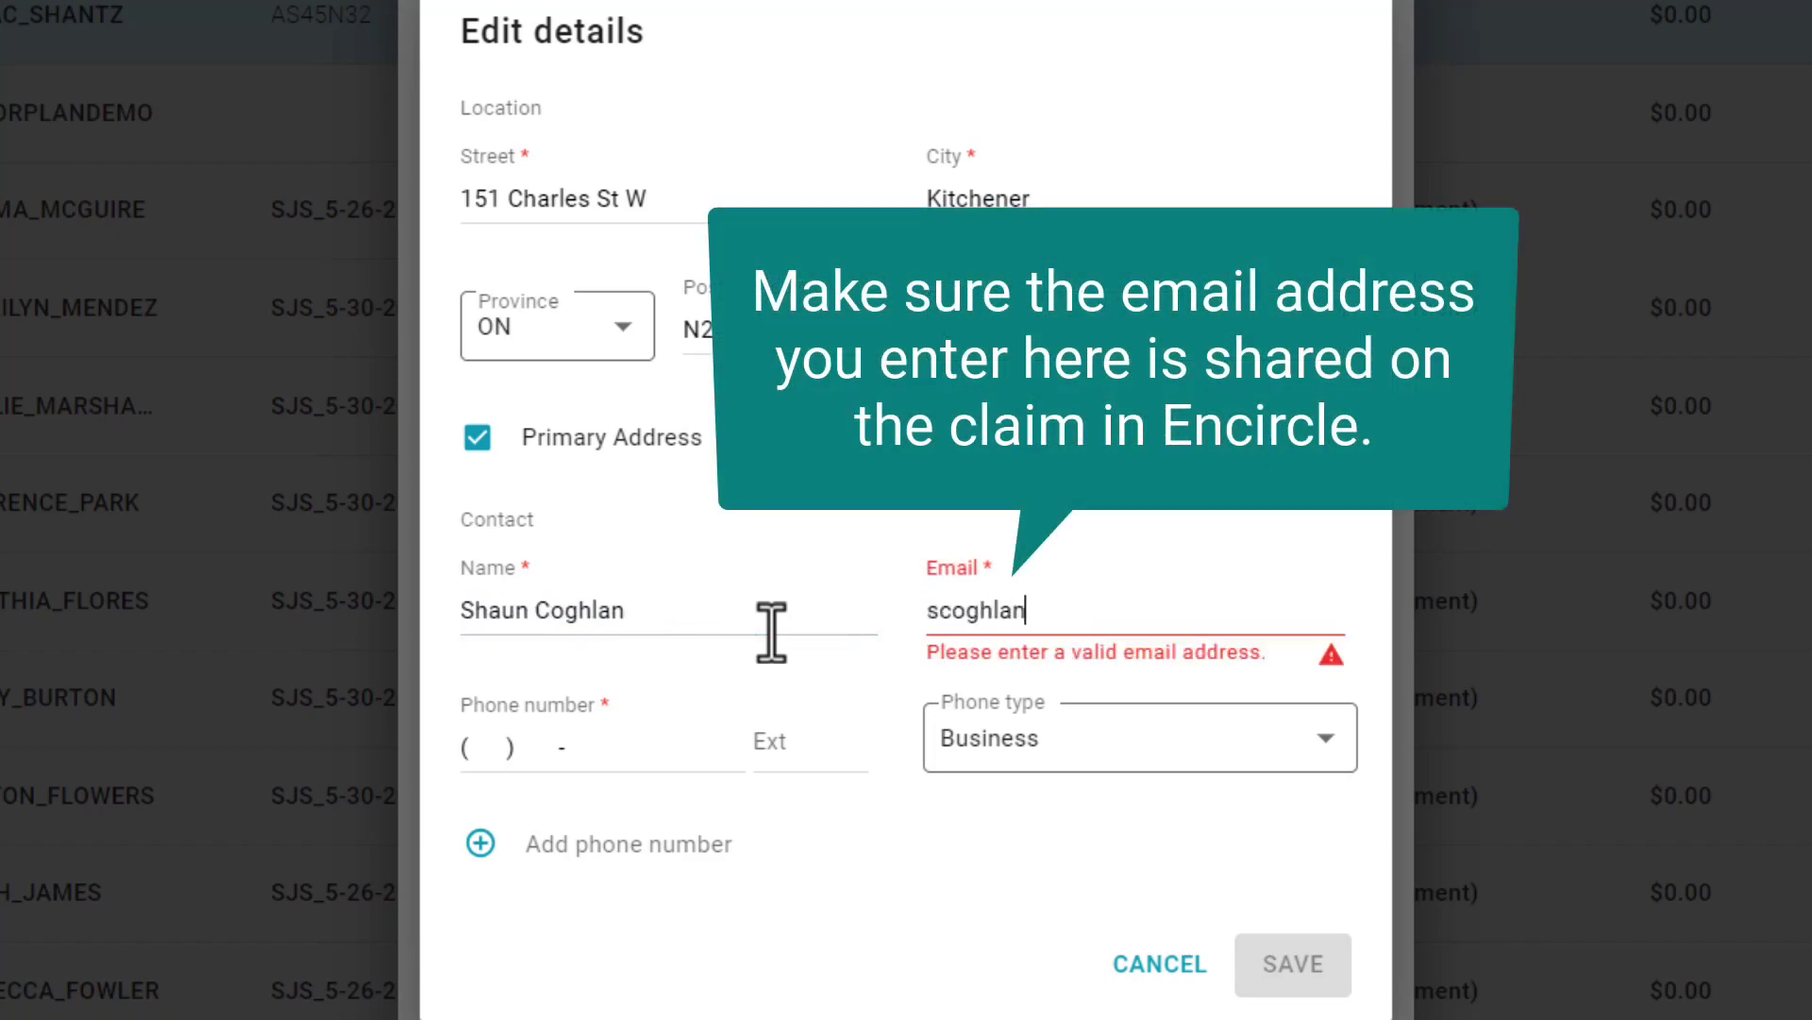
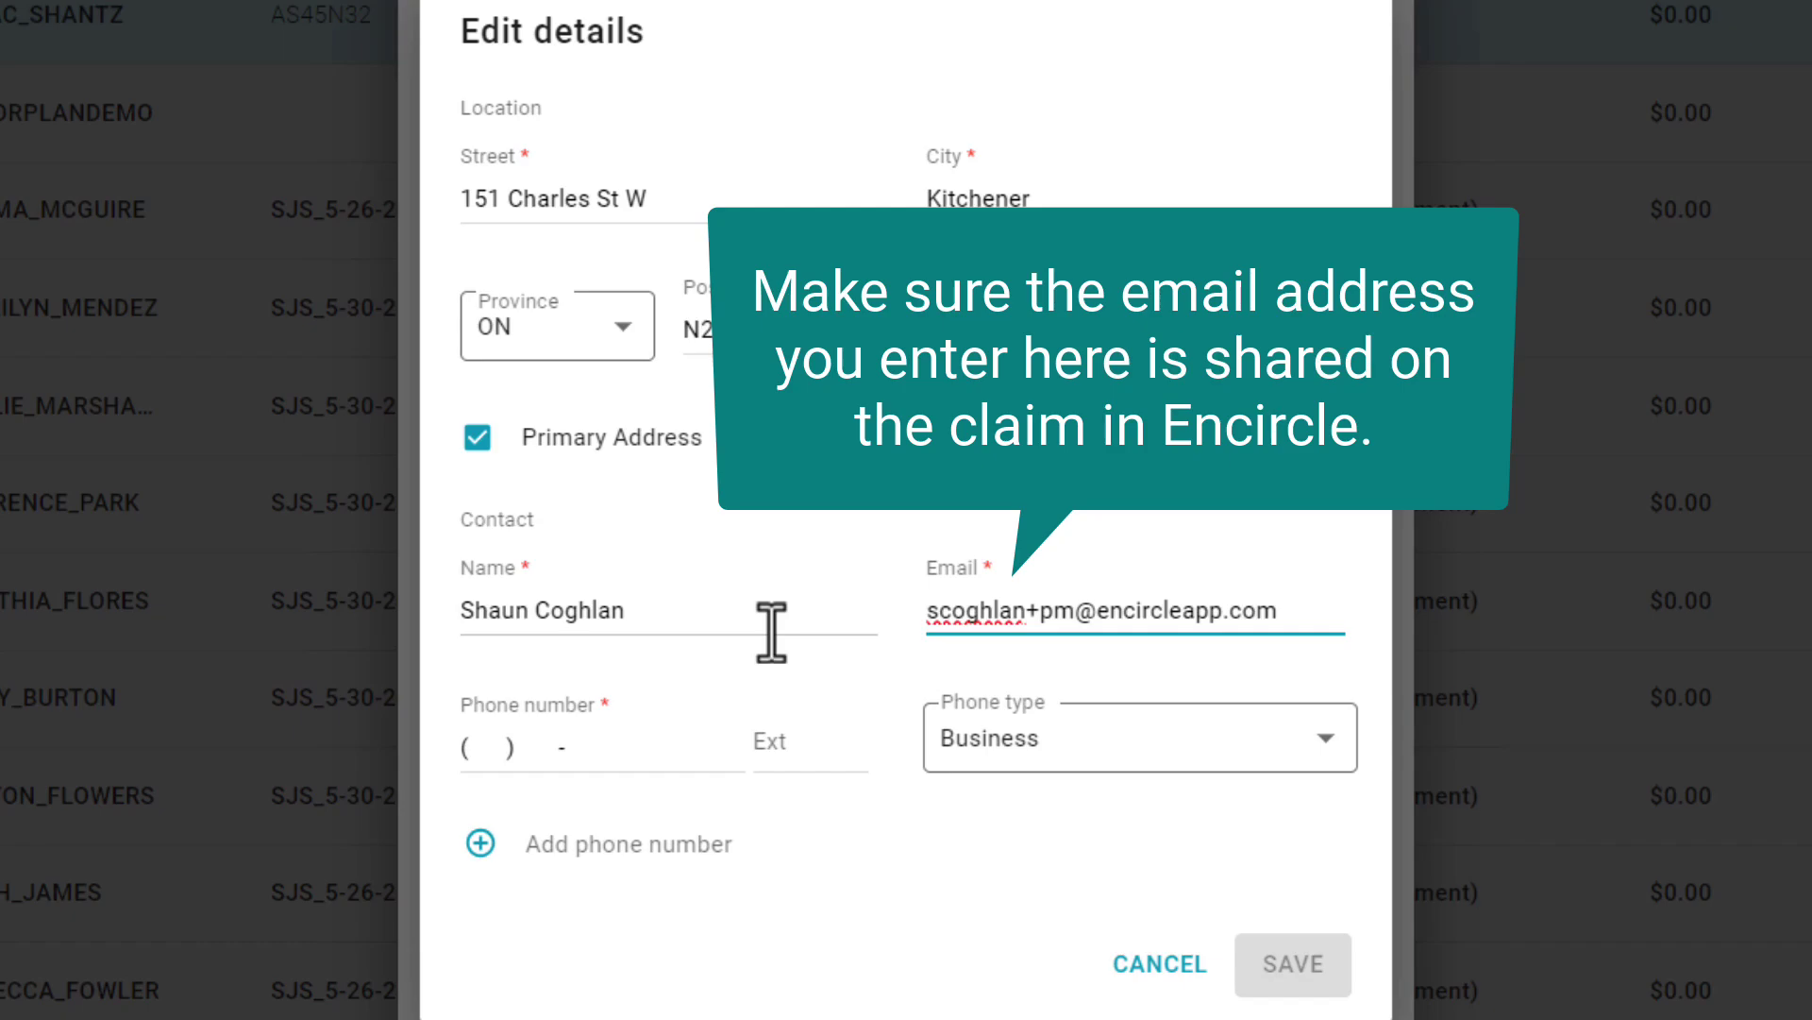
{"action": "key", "text": "Tab"}
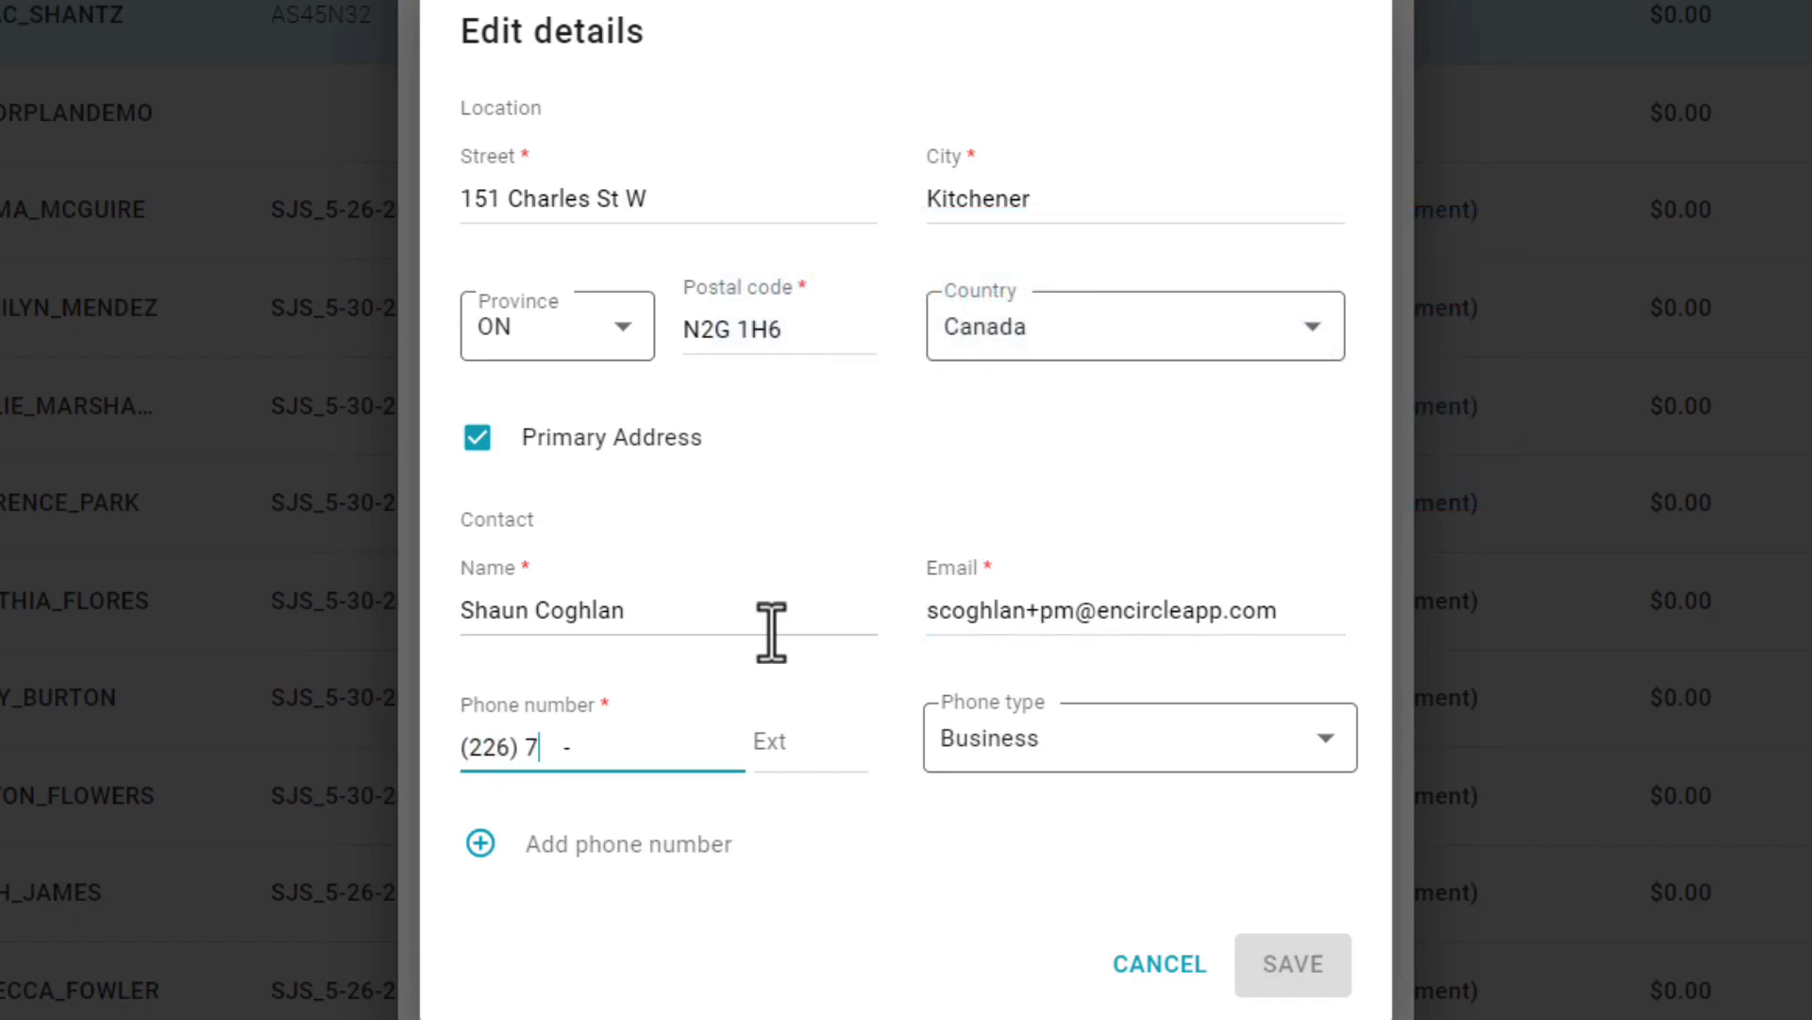
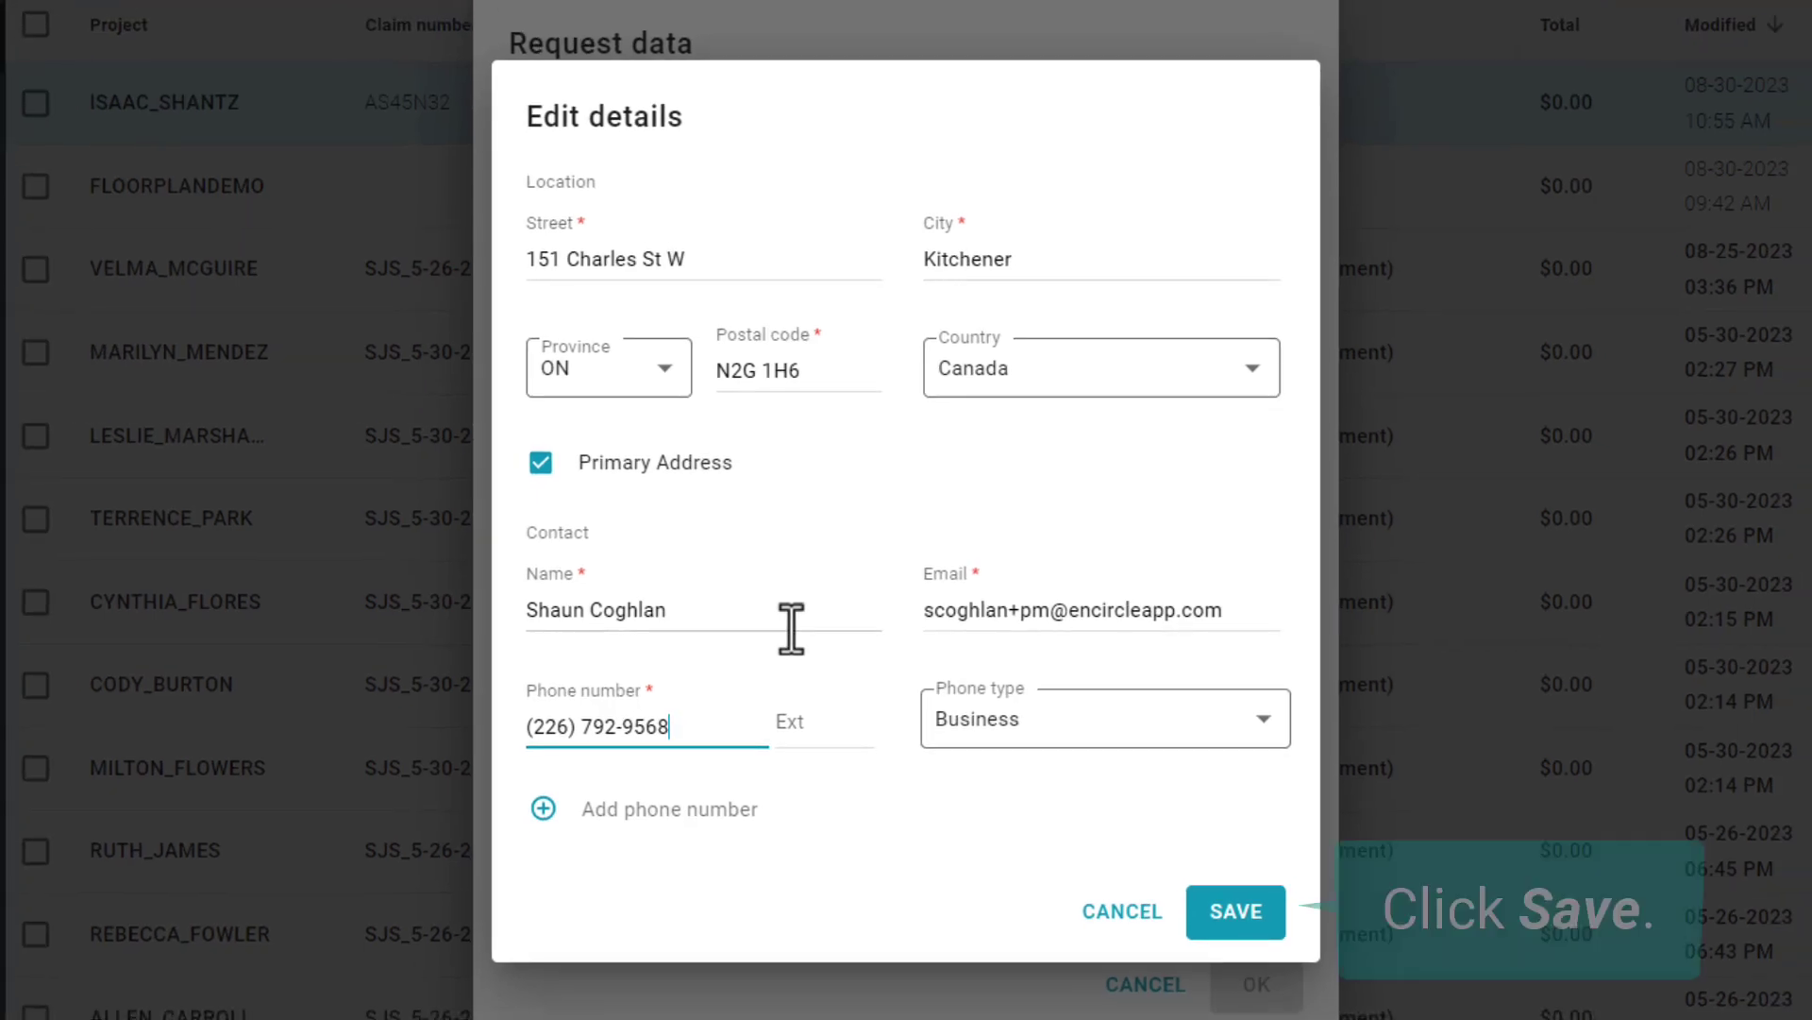
- Save the contact details and delete the prefilled claim number
{"action": "left_click", "coordinate": [1227, 914]}
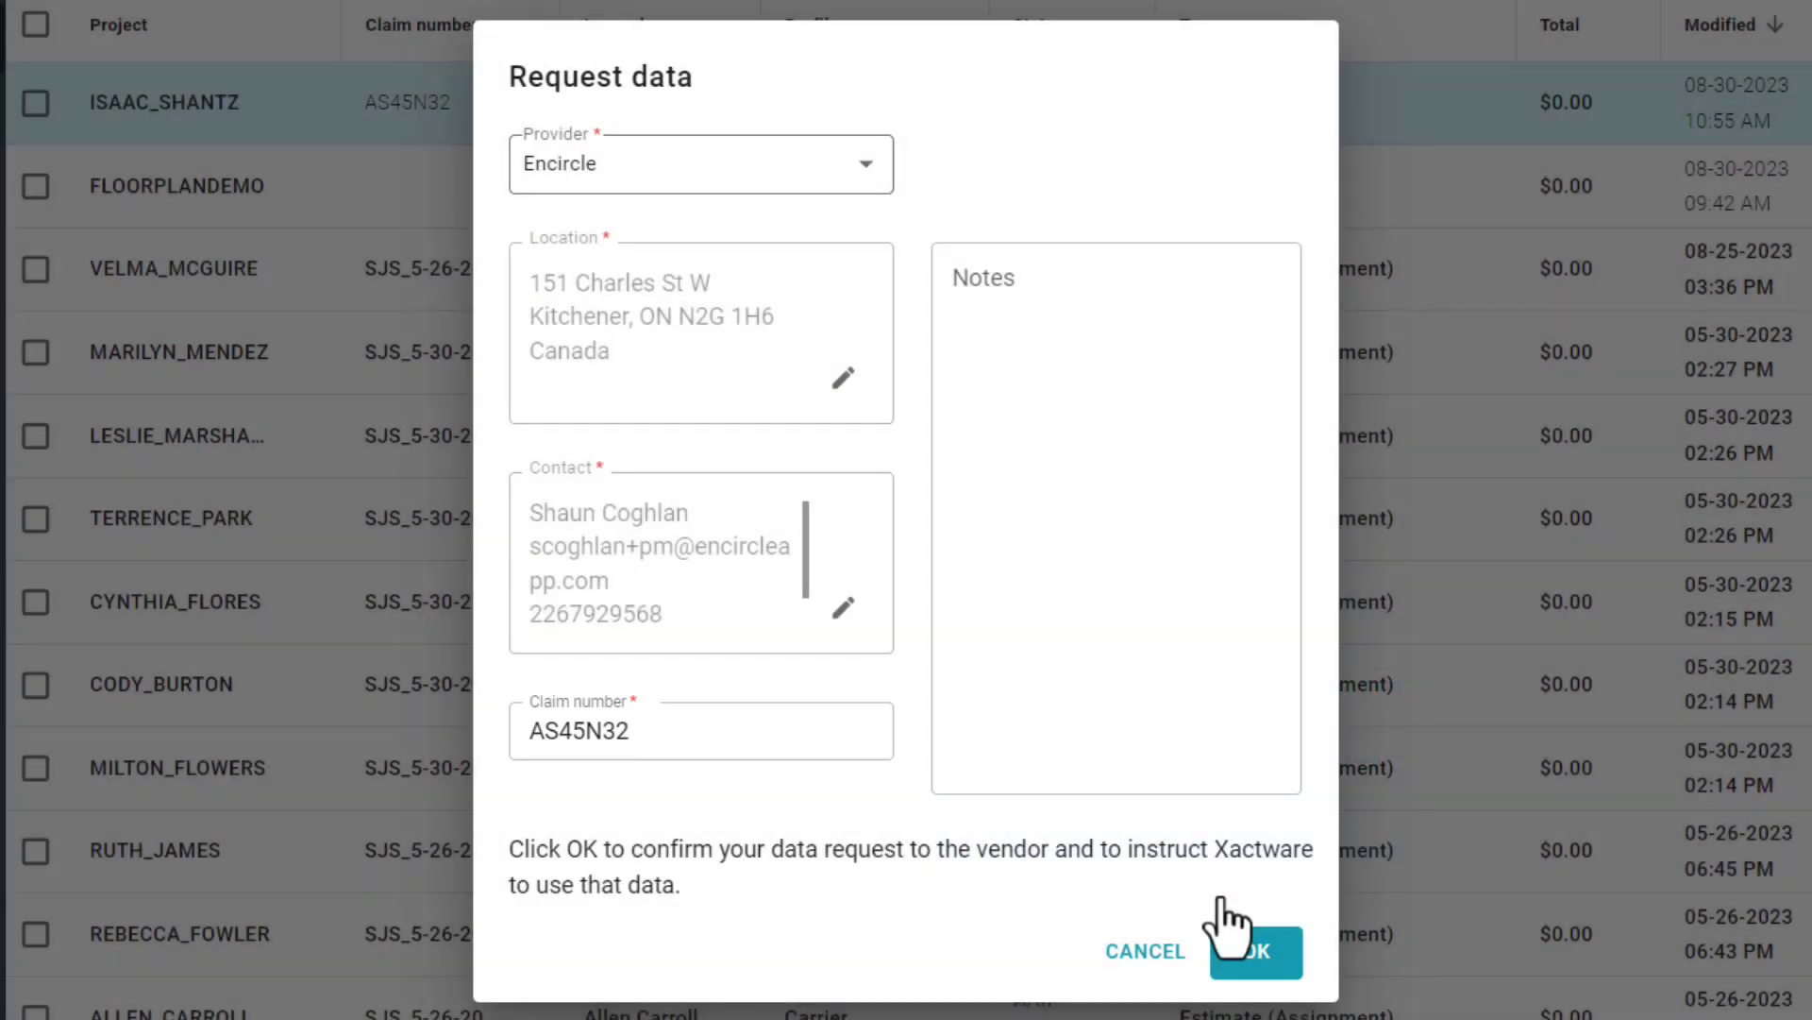
{"action": "left_click_drag", "start_coordinate": [640, 733], "coordinate": [502, 722]}
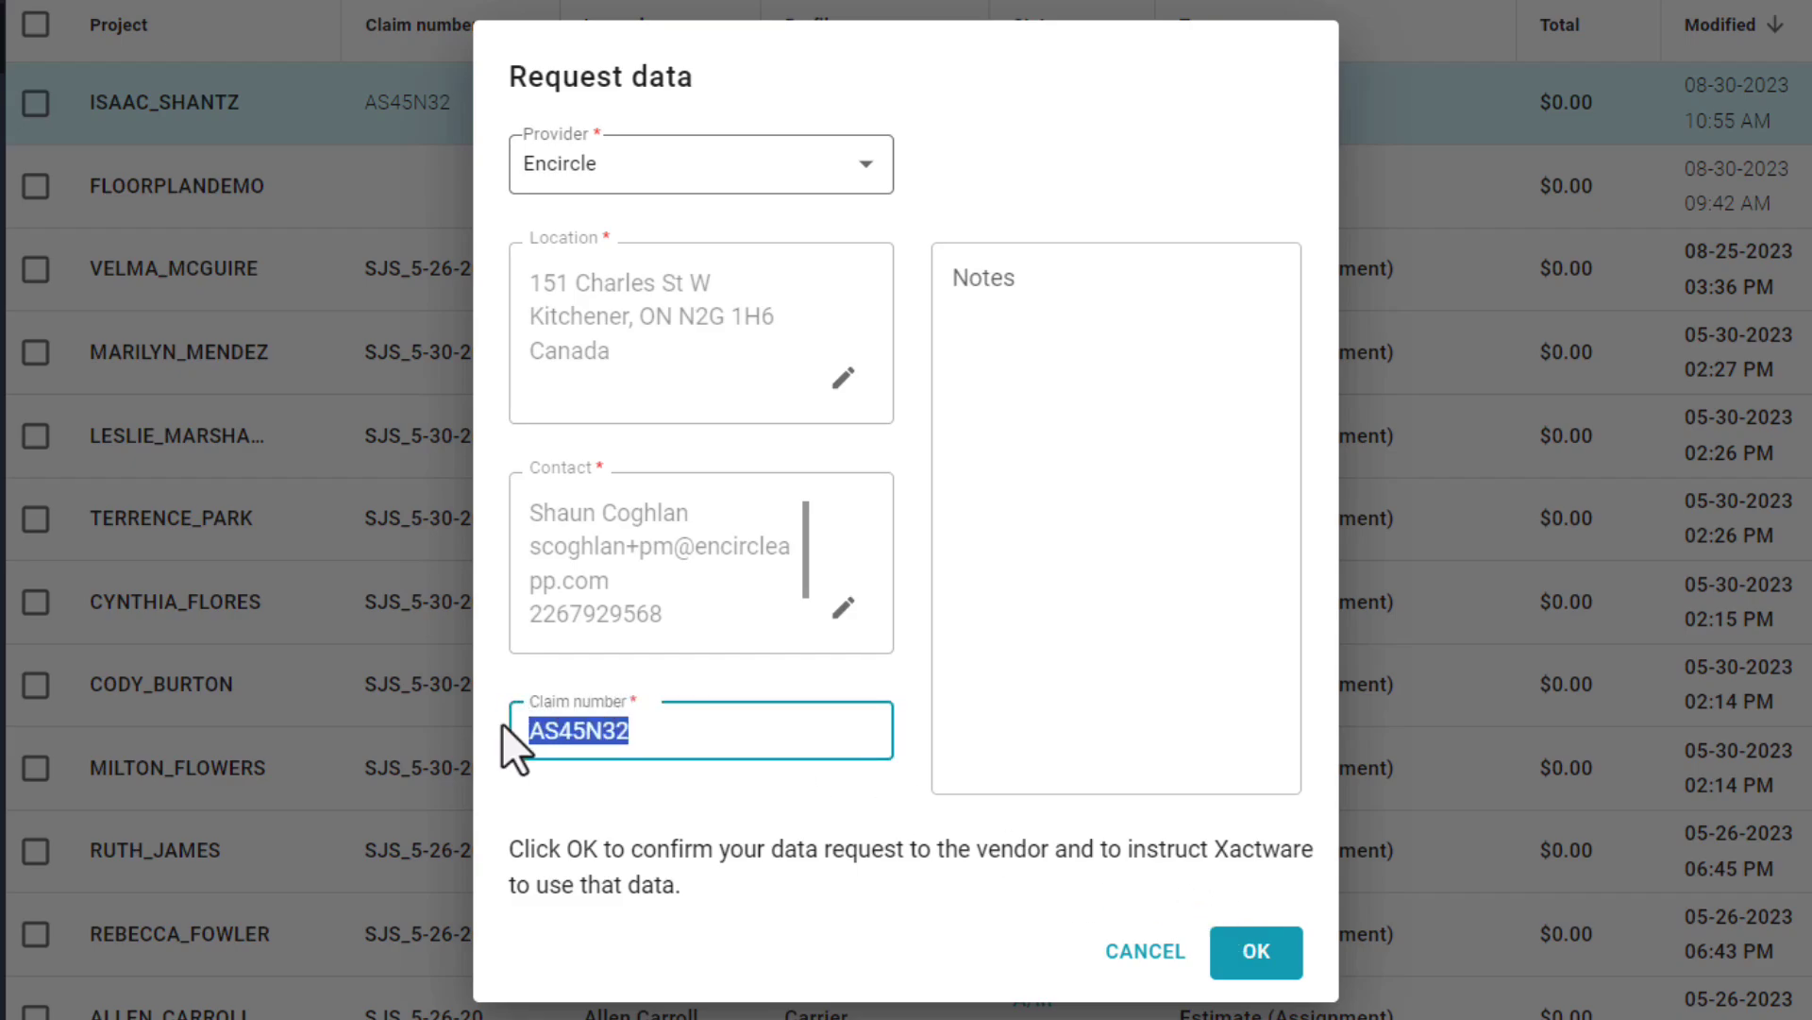
{"action": "key", "text": "BackSpace"}
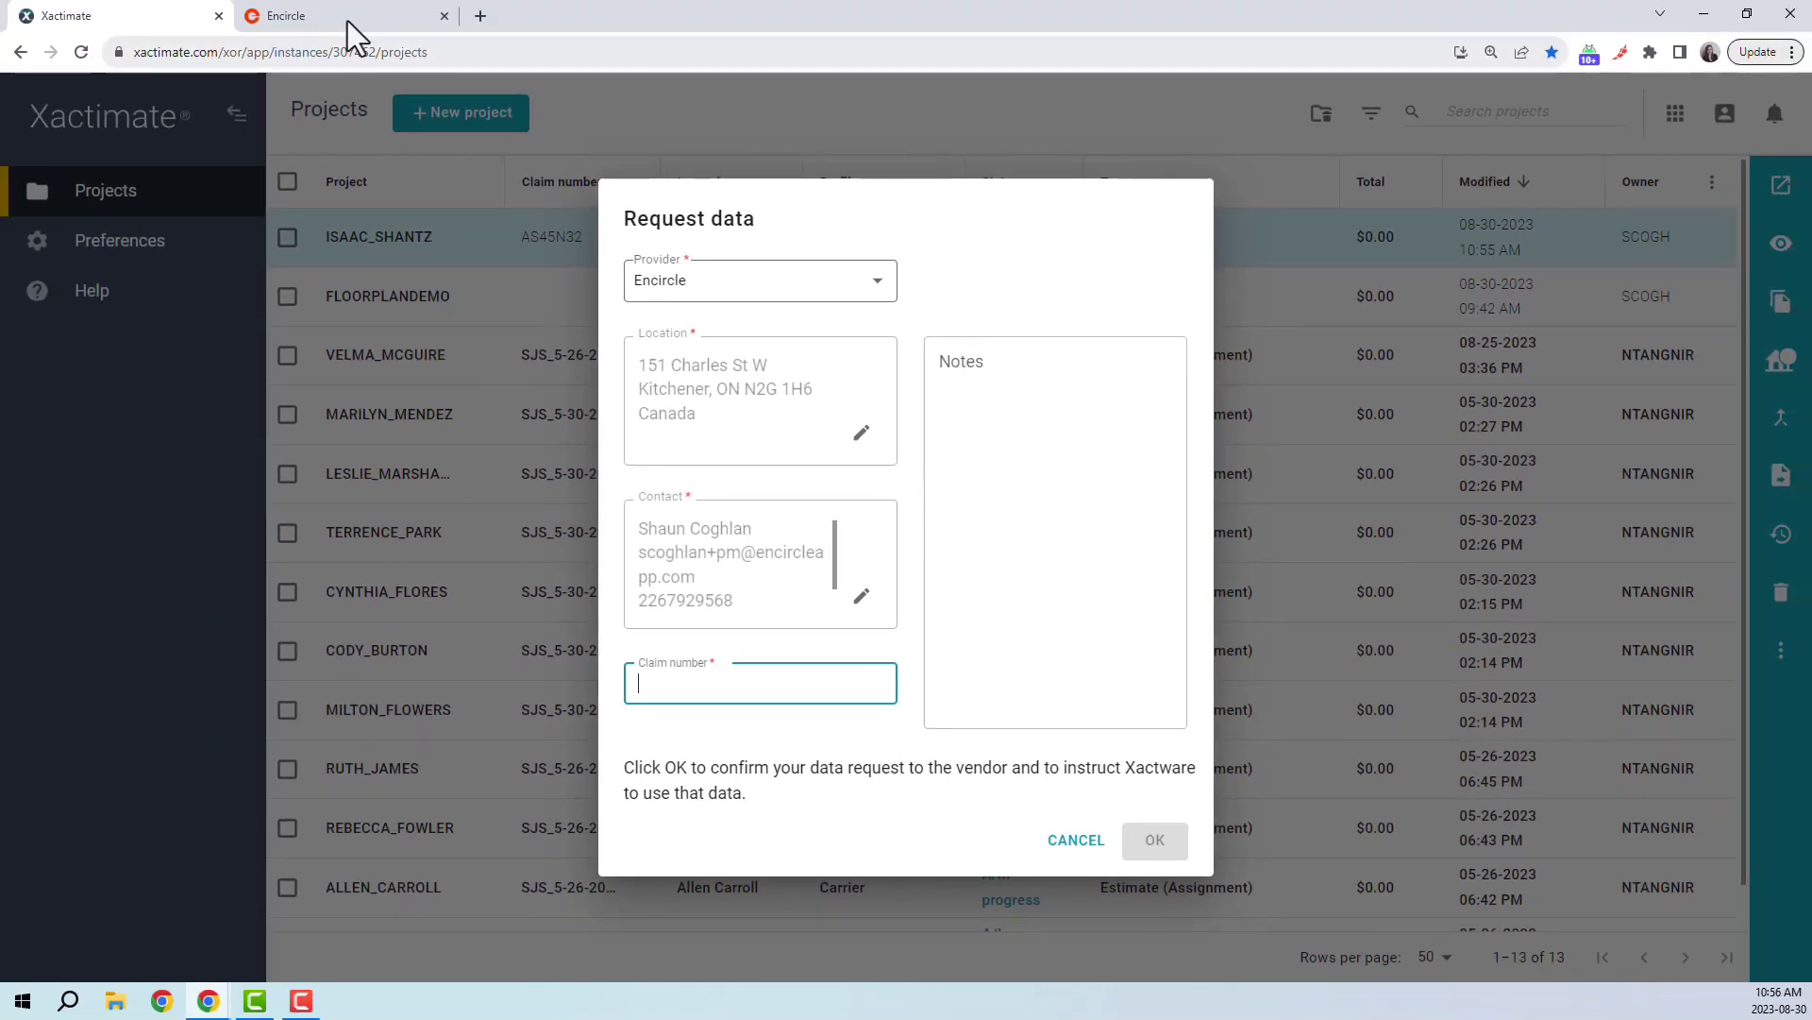
{"action": "left_click", "coordinate": [348, 21]}
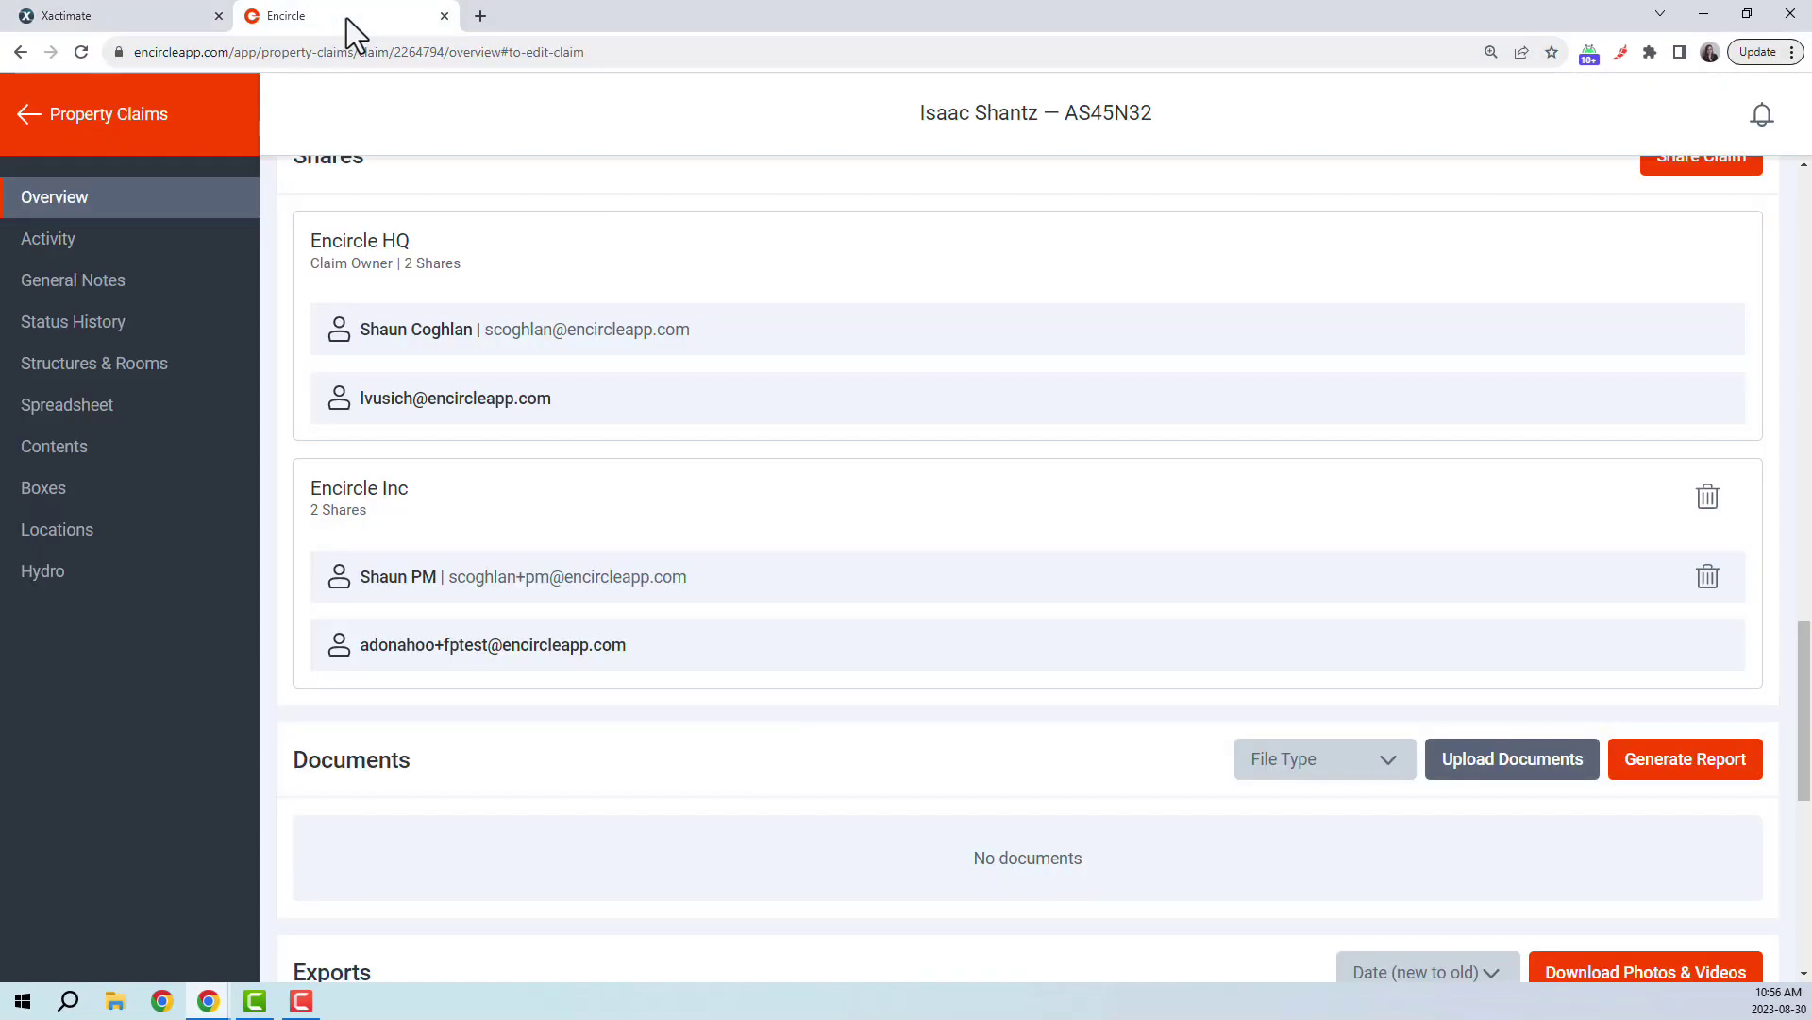
{"action": "left_click", "coordinate": [142, 367]}
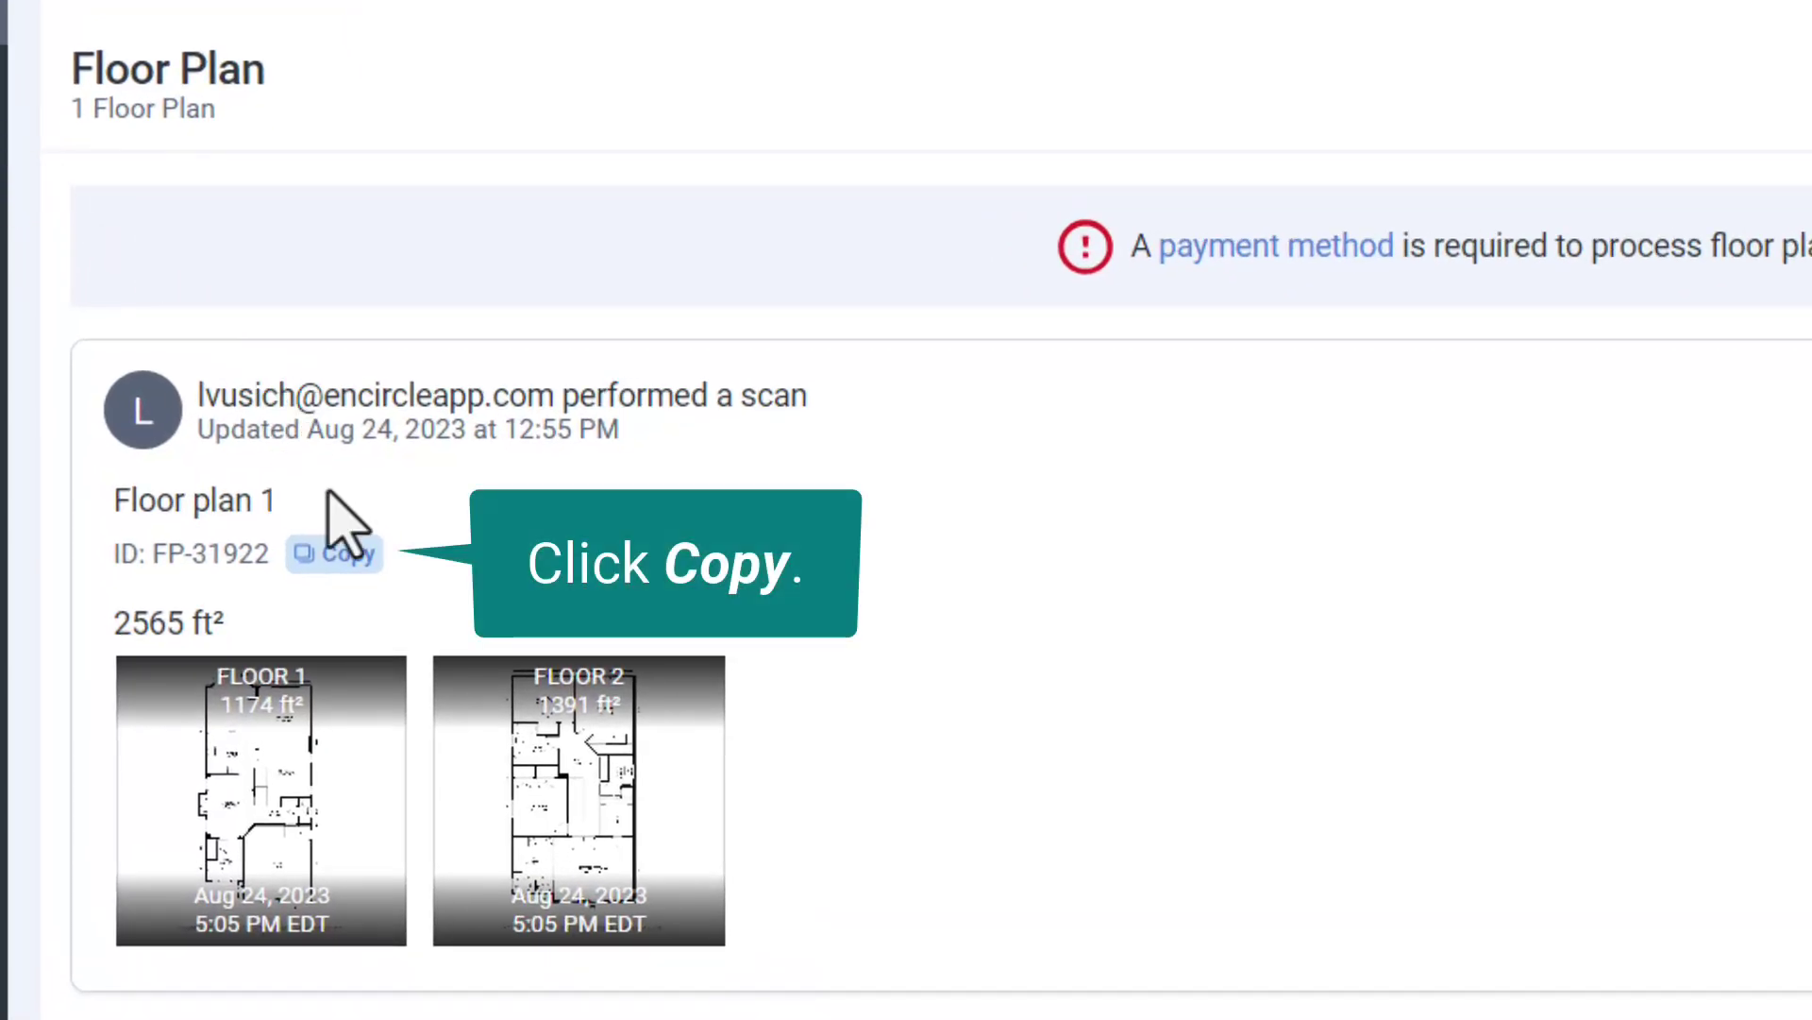
{"action": "left_click", "coordinate": [342, 555]}
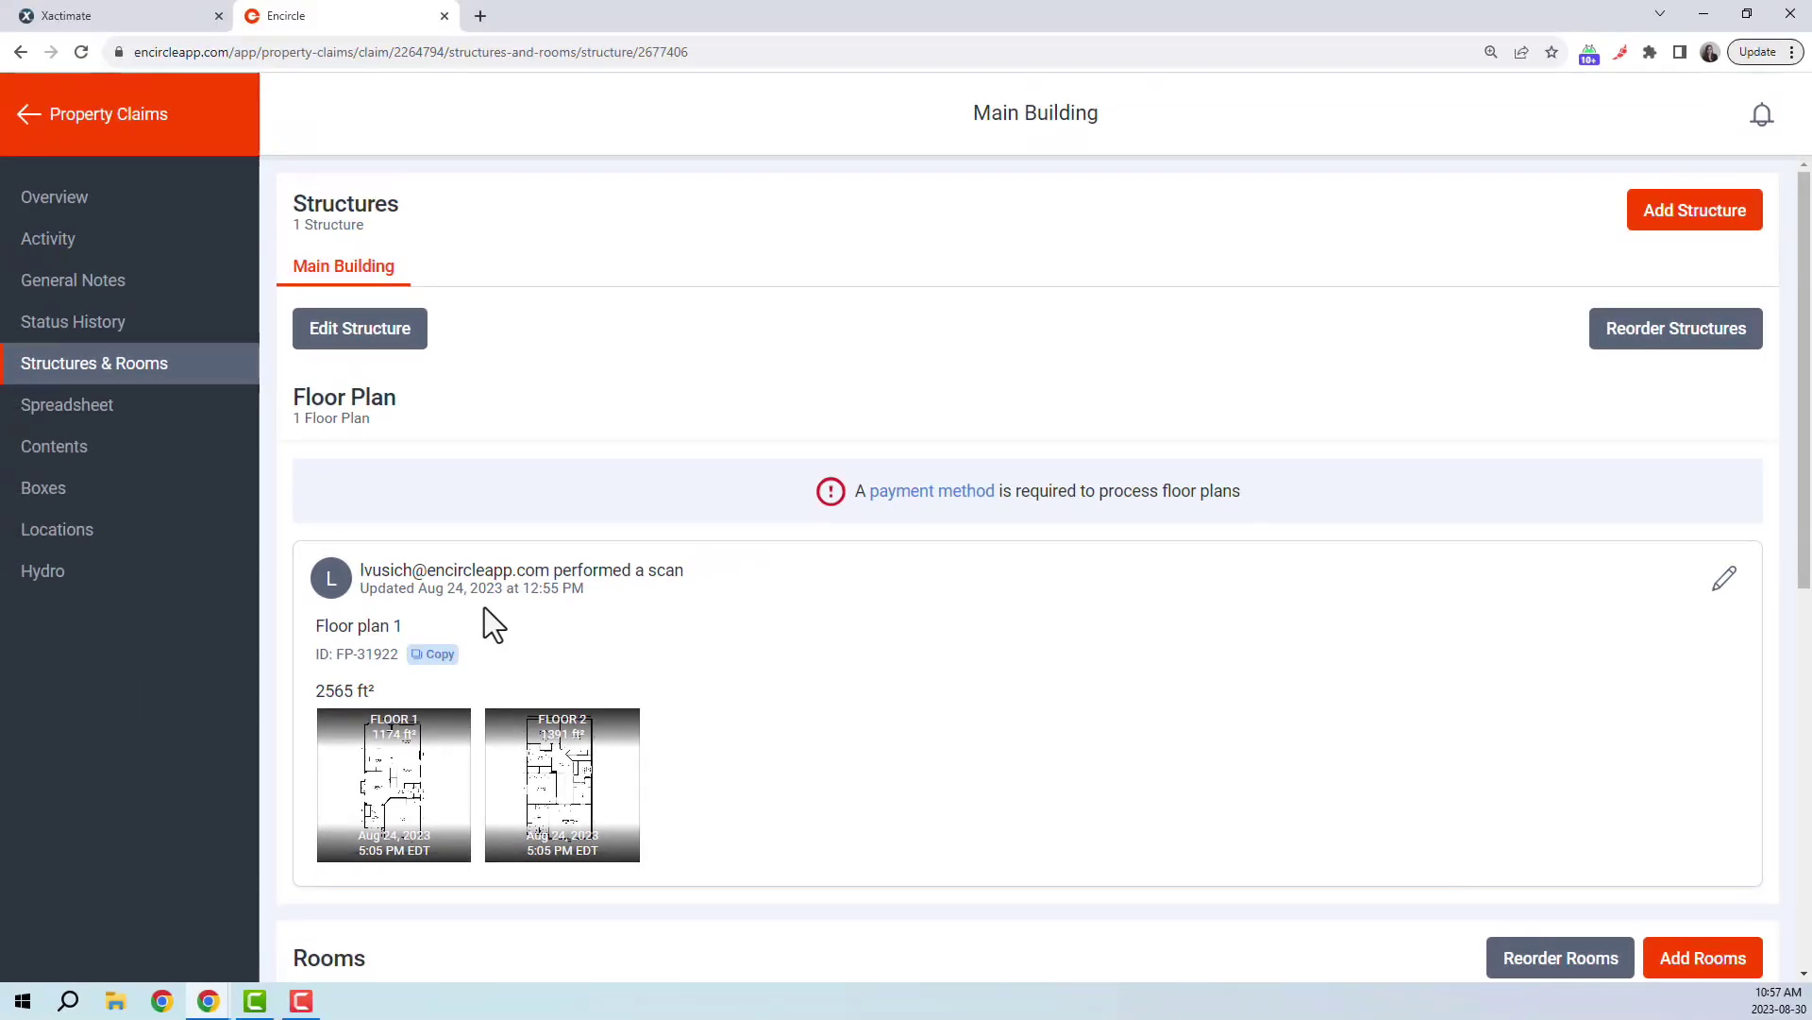
{"action": "left_click", "coordinate": [129, 17]}
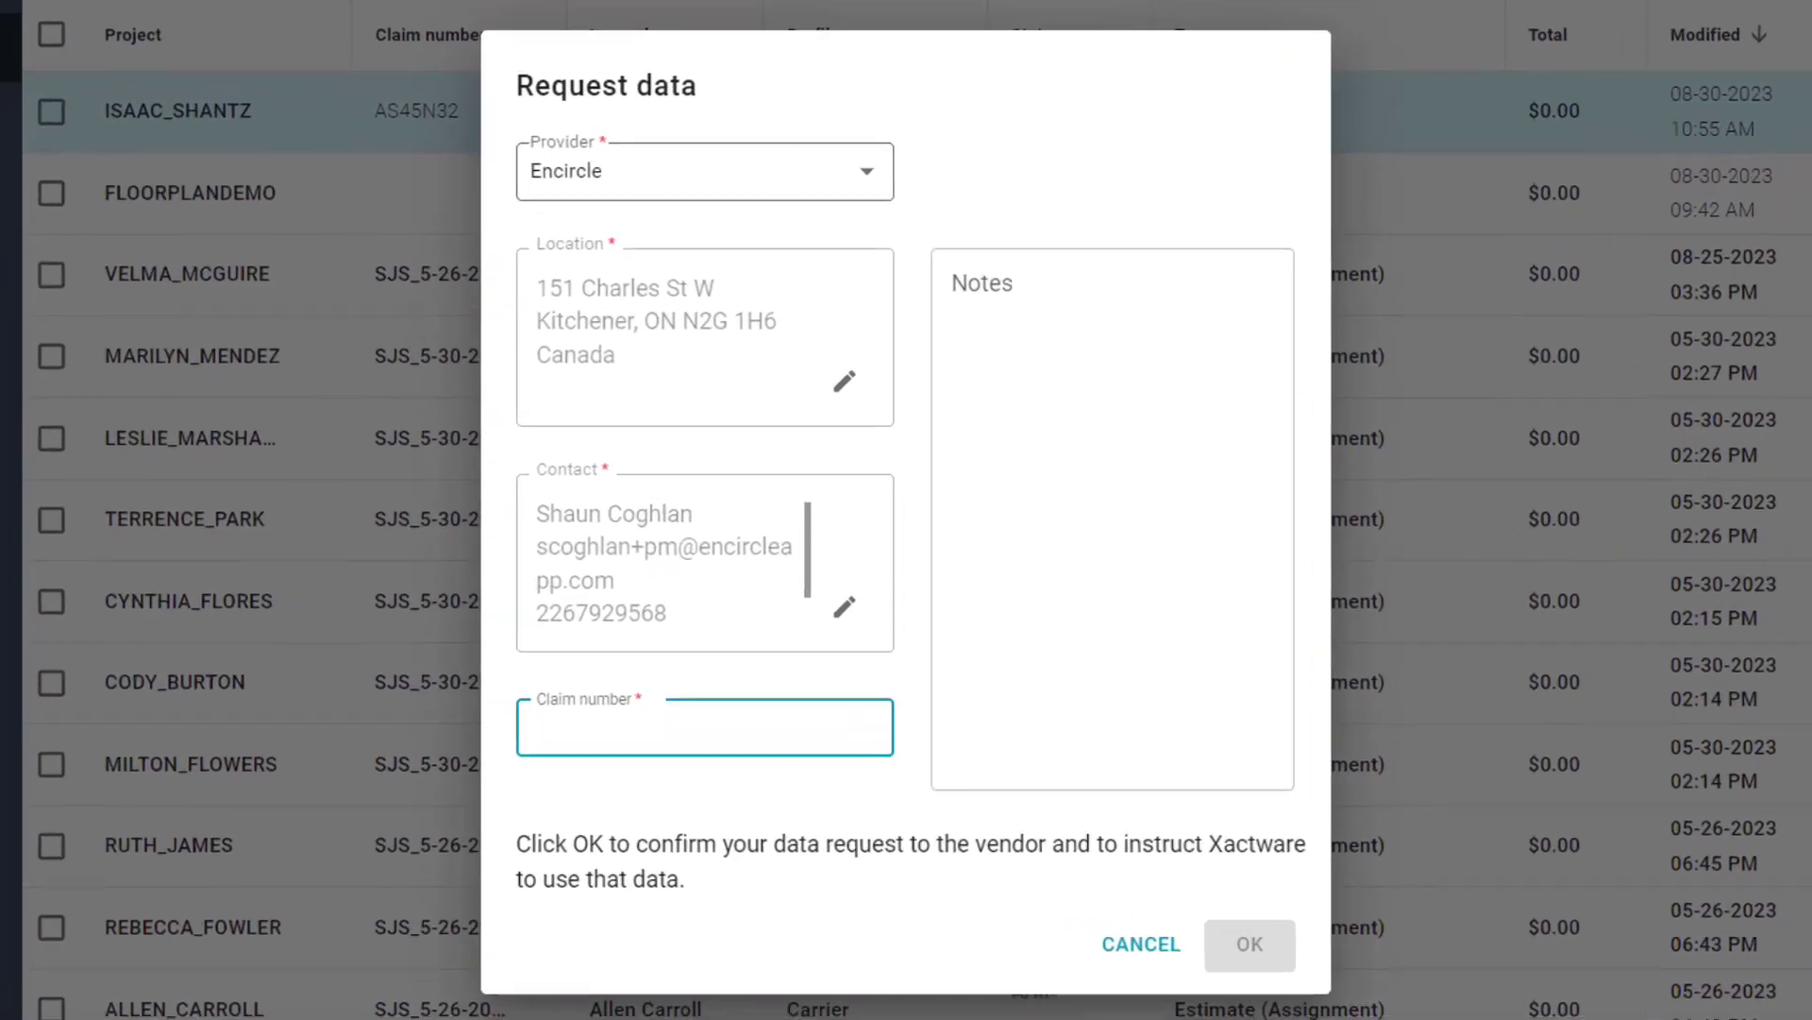
{"action": "key", "text": "ctrl+v"}
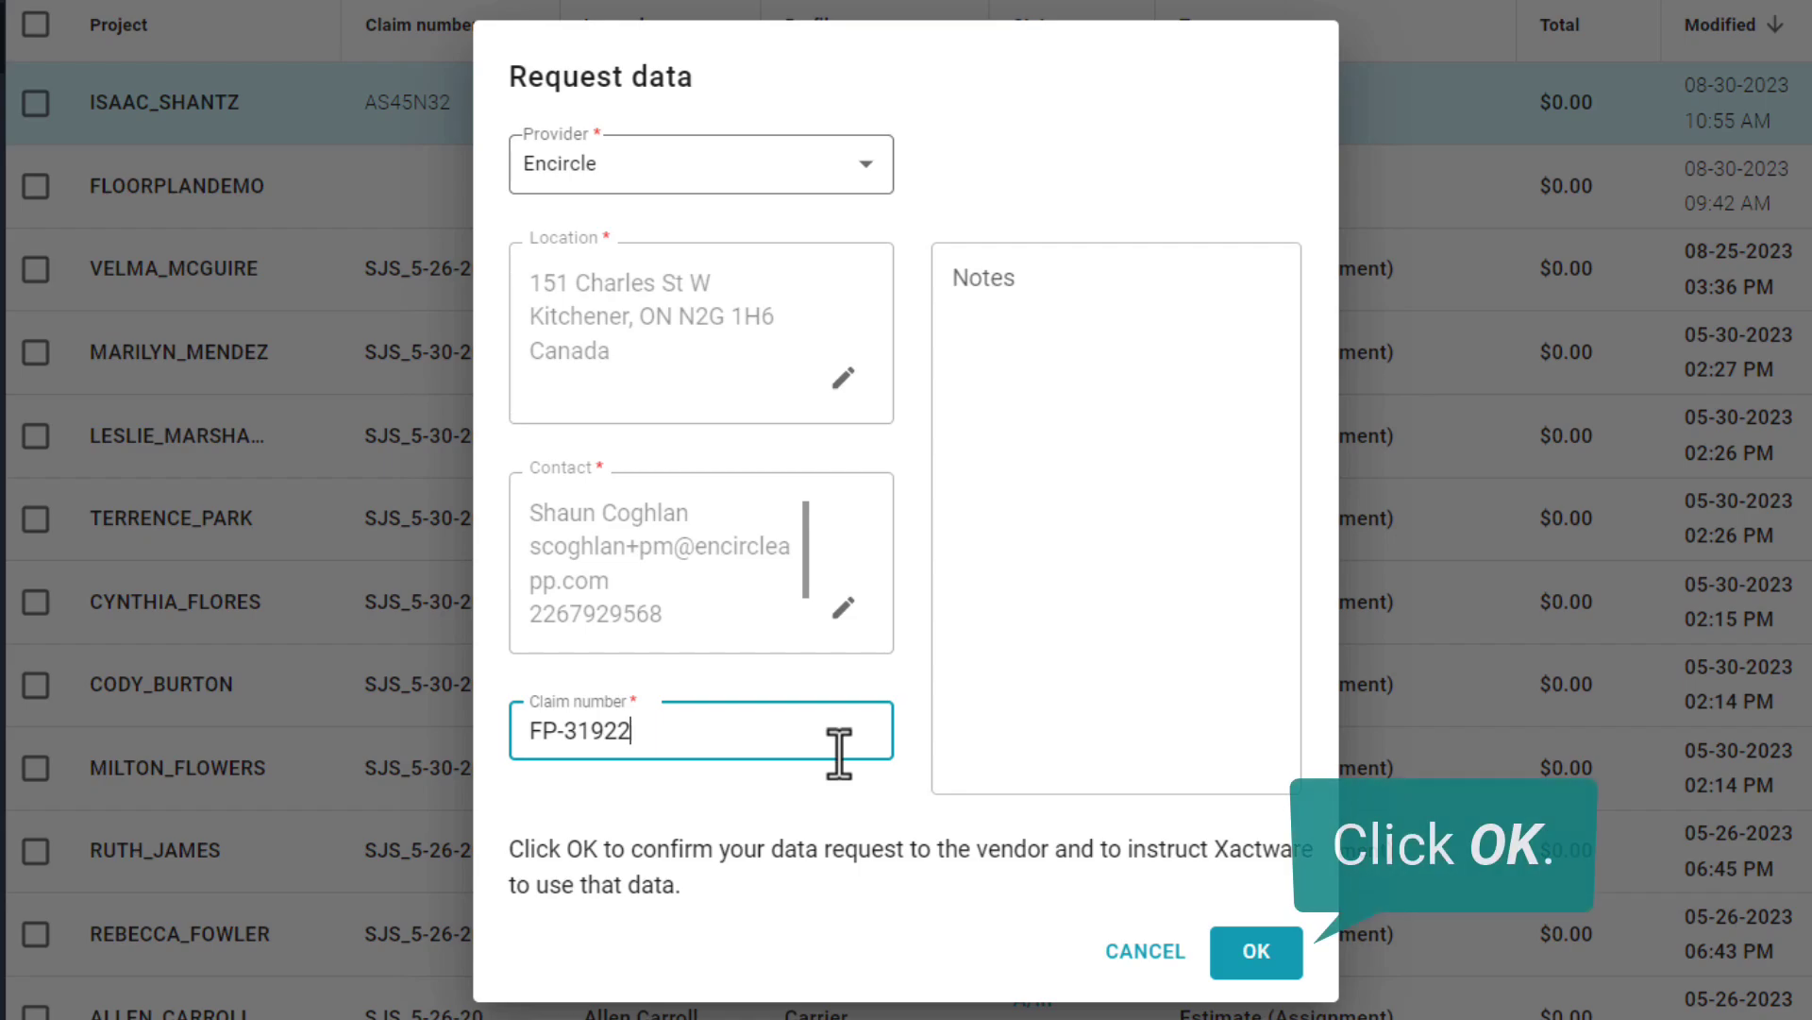
{"action": "left_click", "coordinate": [1238, 955]}
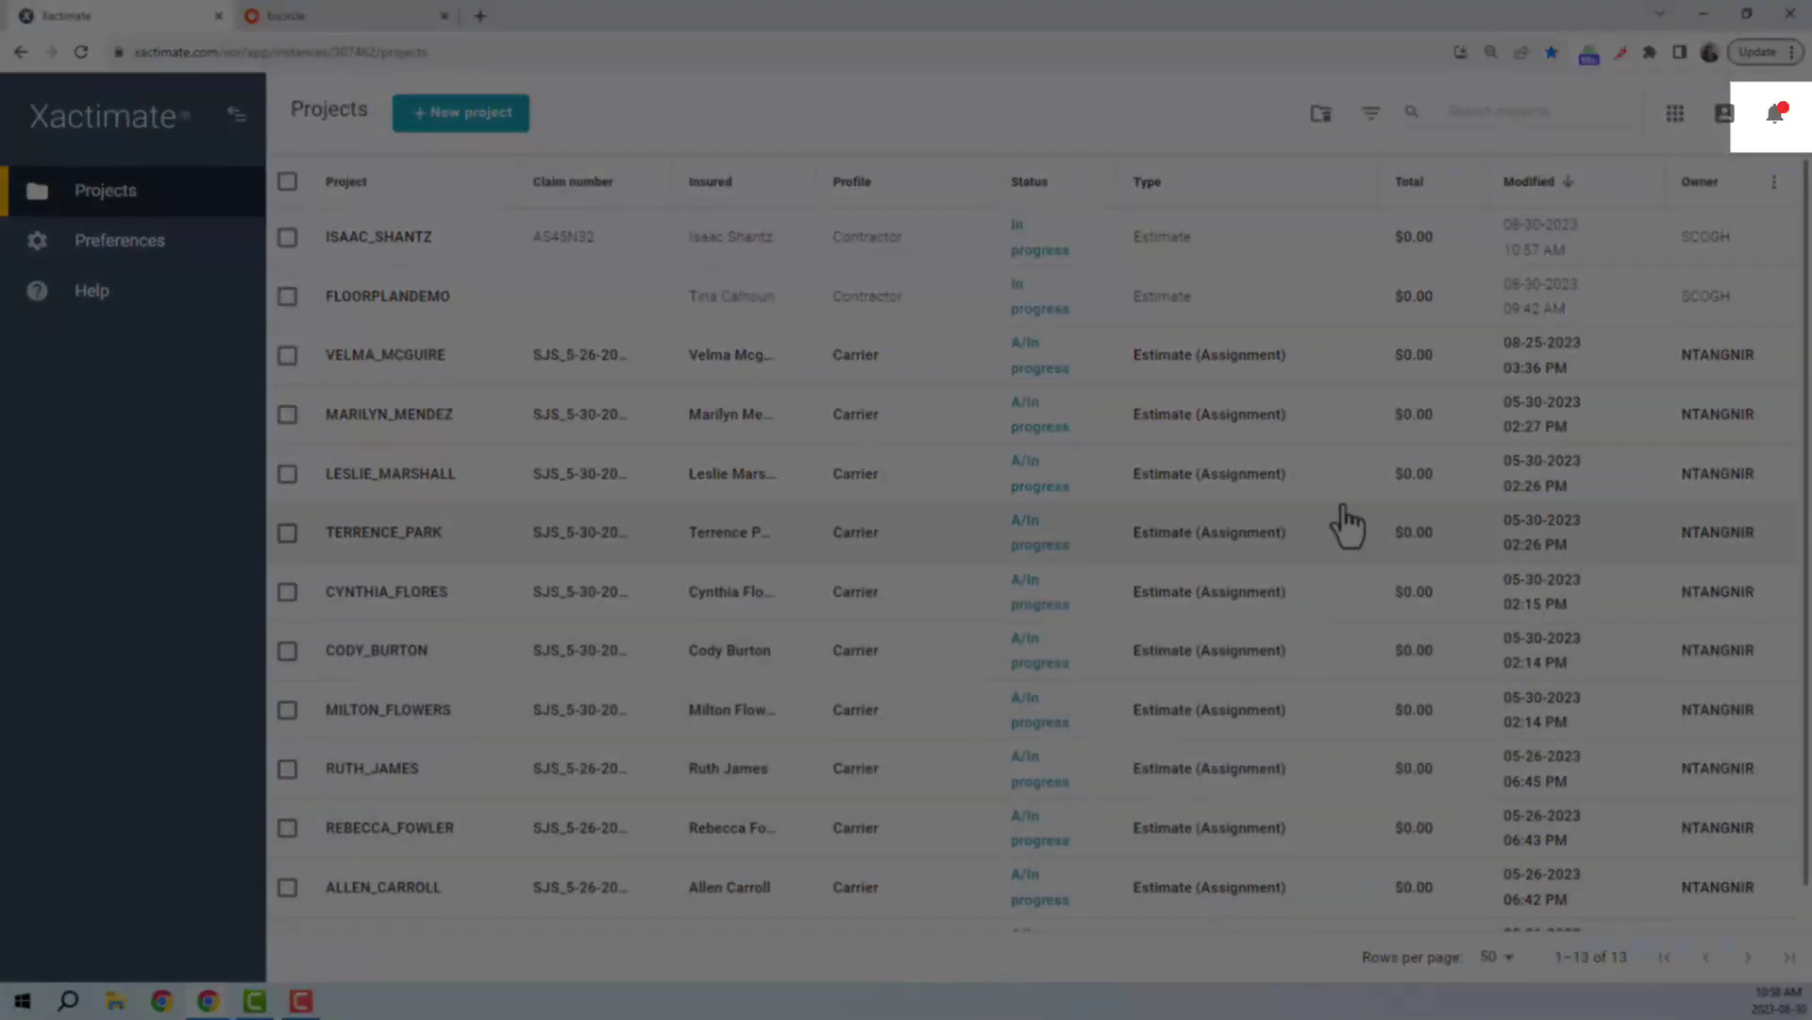
- Dismiss the Property Measurements notification and close the notifications list
{"action": "left_click", "coordinate": [1772, 118]}
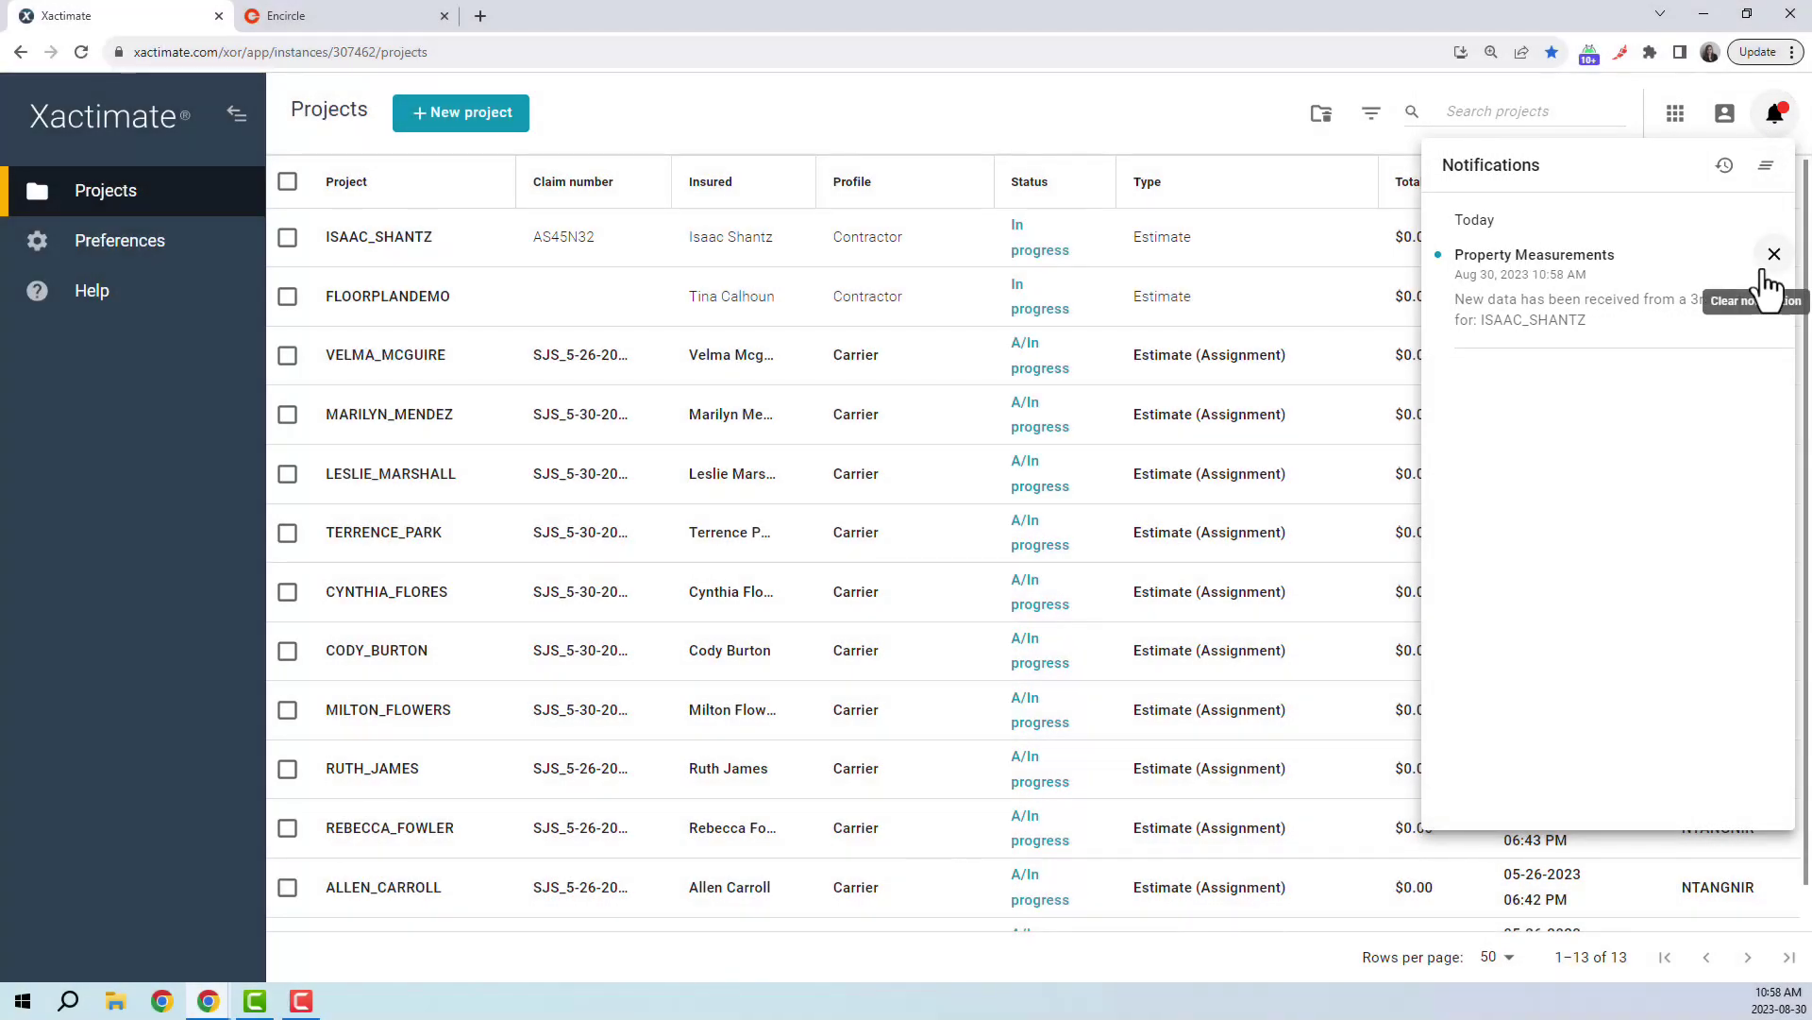
{"action": "left_click", "coordinate": [1761, 271]}
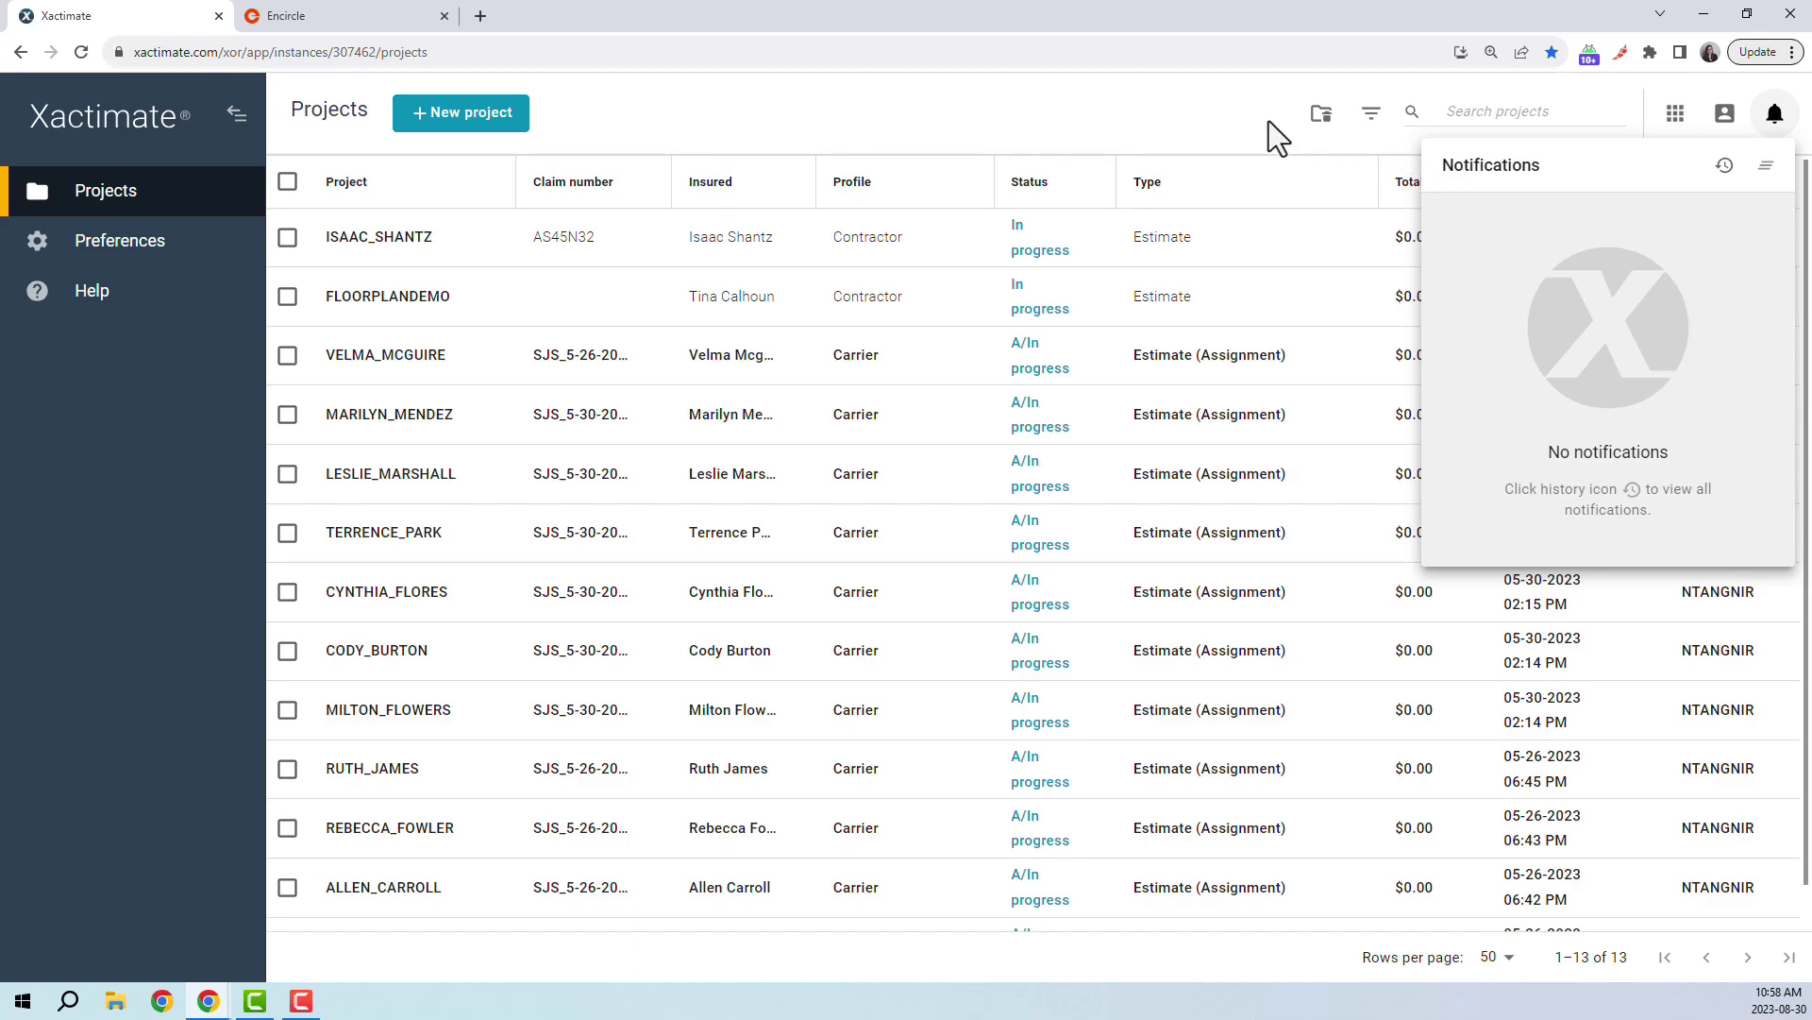
{"action": "left_click", "coordinate": [1239, 115]}
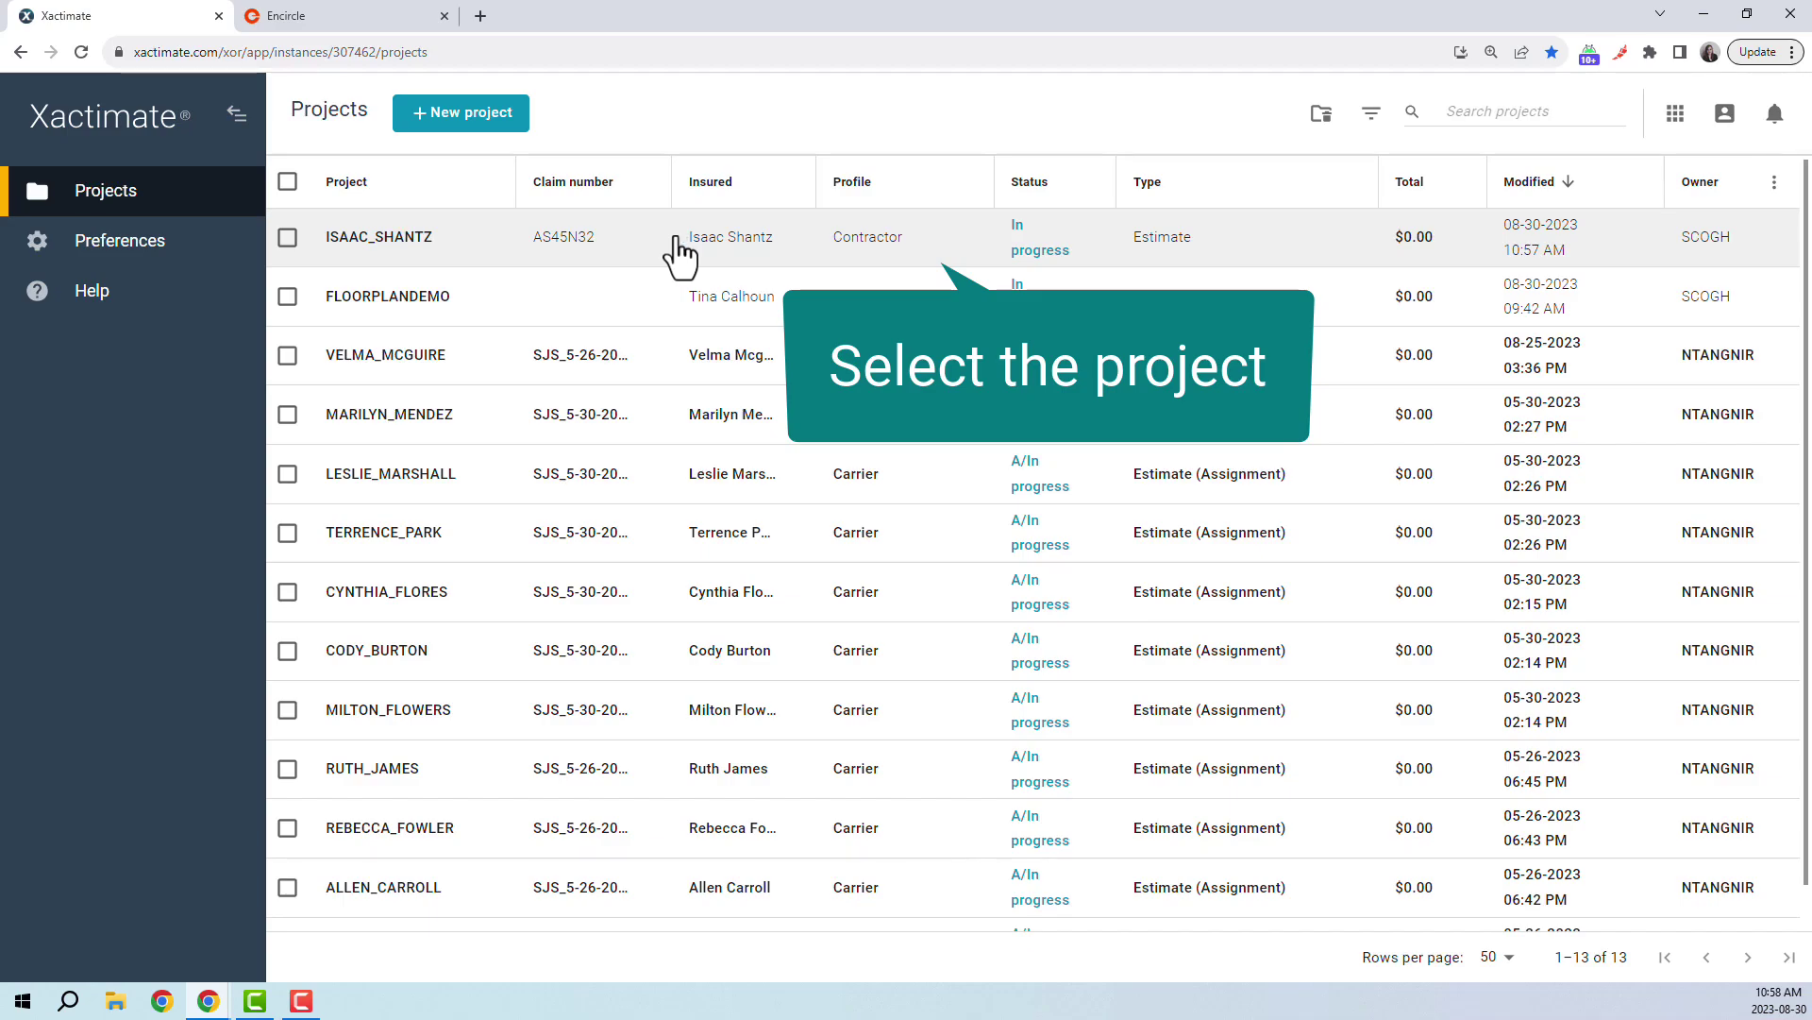
- Open the most recently modified project's Estimate > Sketch and load the scanned floor plan
{"action": "left_click", "coordinate": [680, 252]}
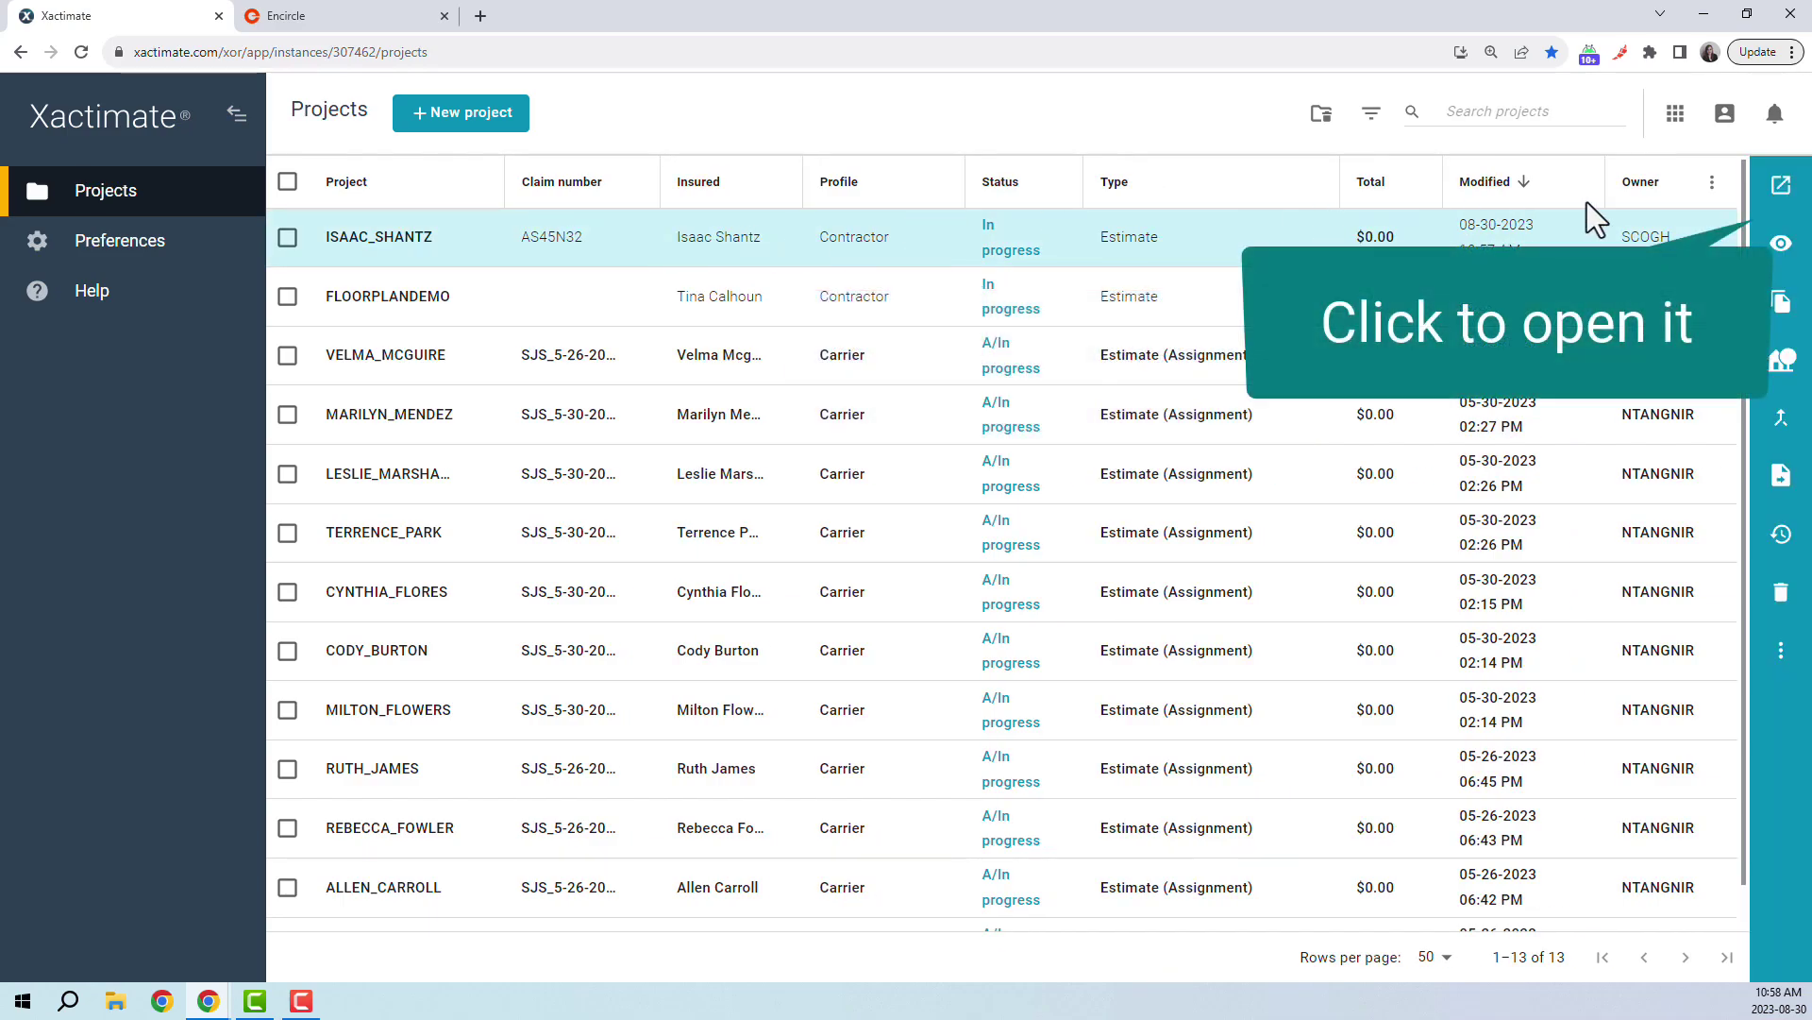
{"action": "left_click", "coordinate": [1777, 207]}
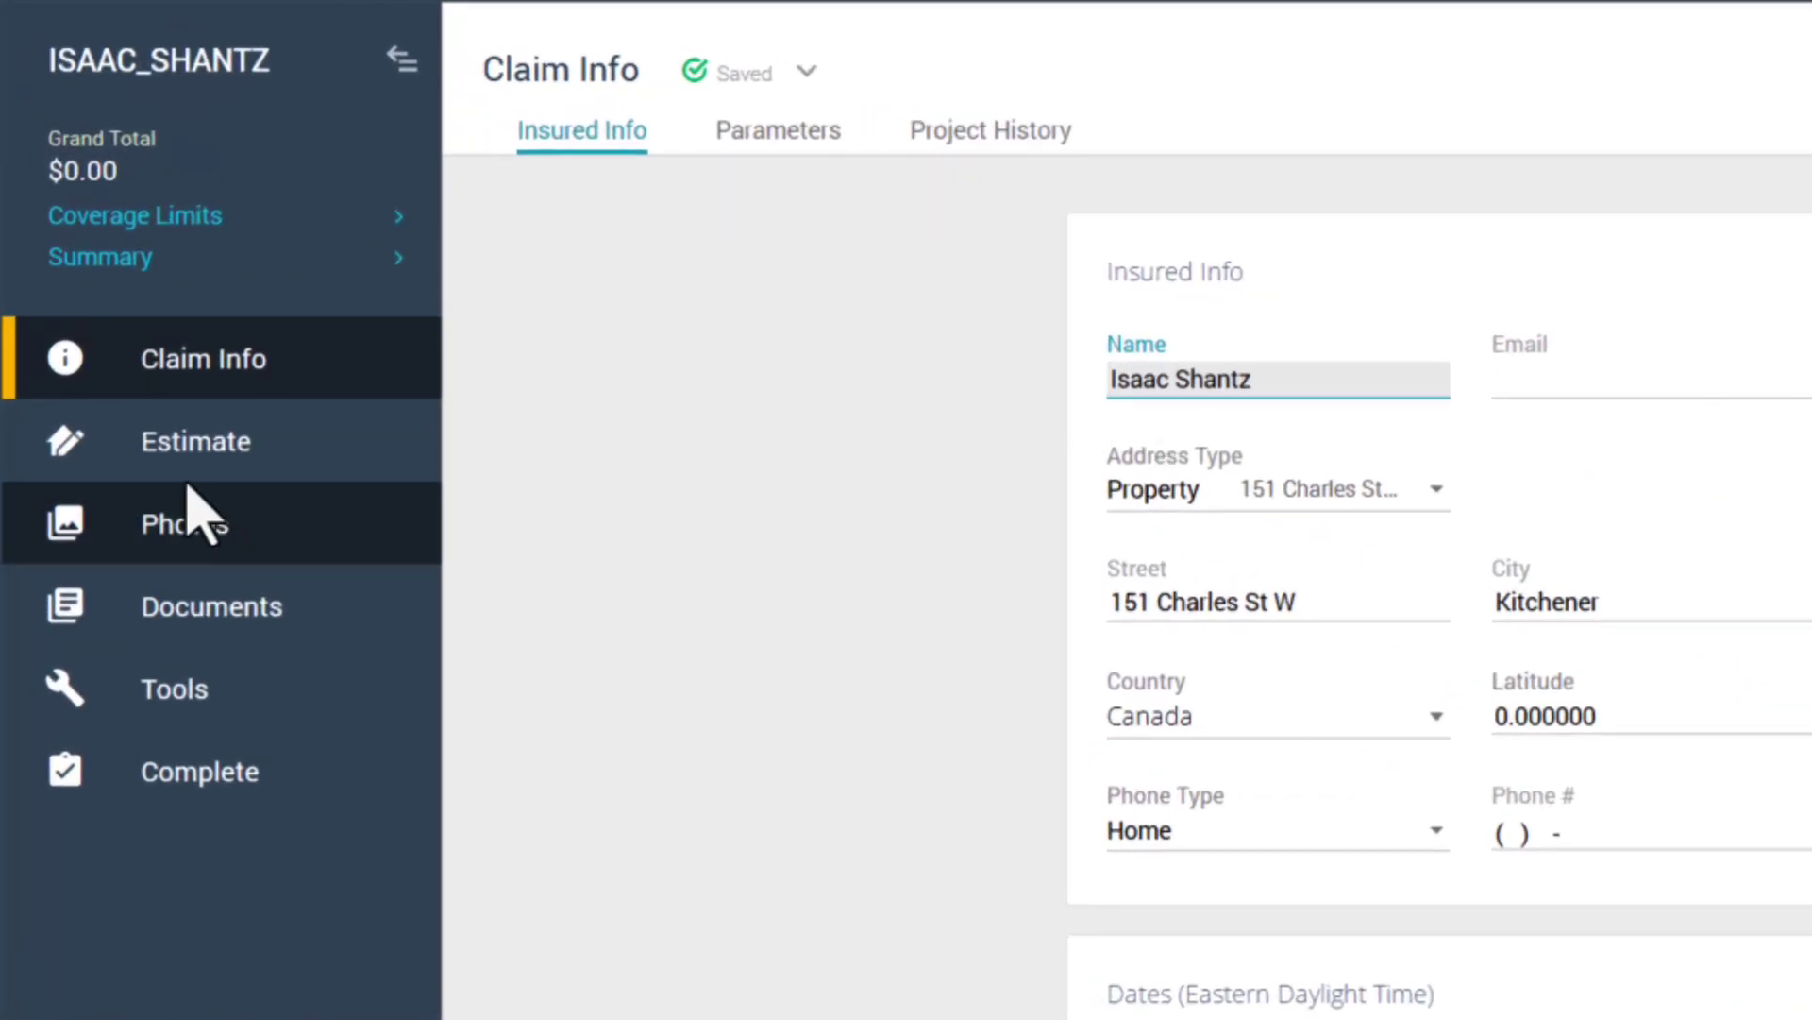
{"action": "left_click", "coordinate": [187, 453]}
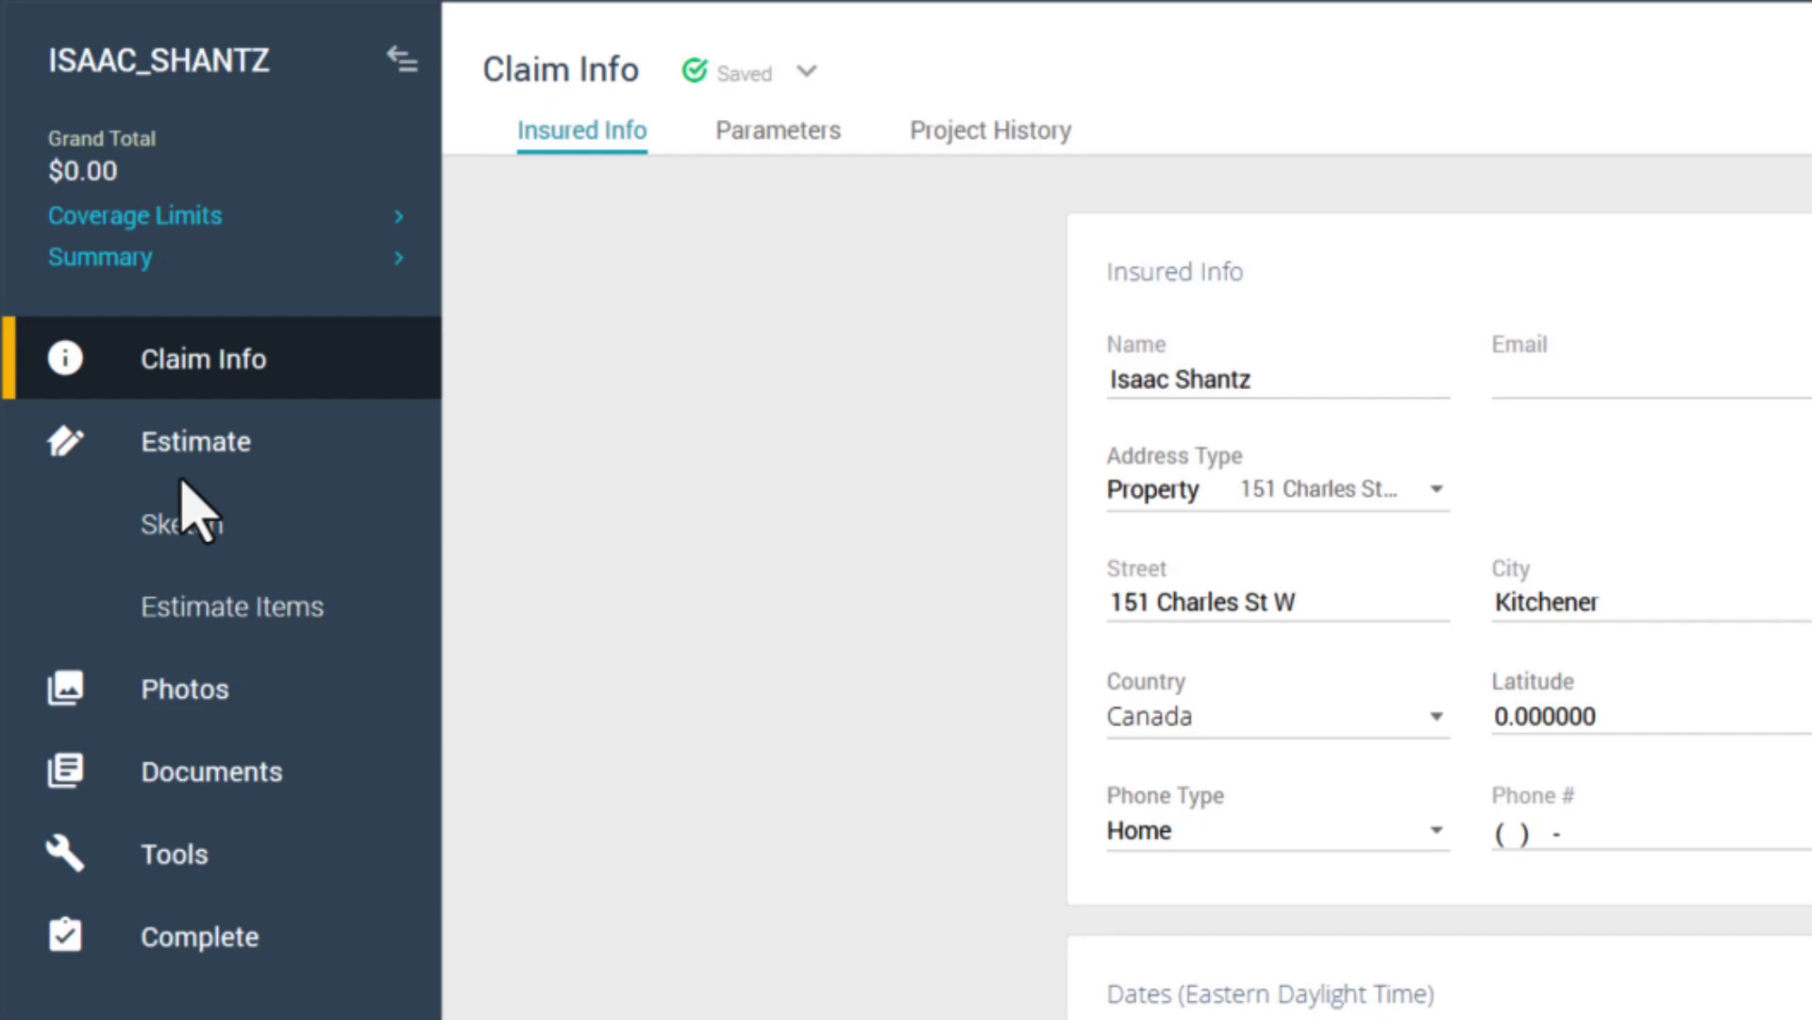
{"action": "left_click", "coordinate": [191, 536]}
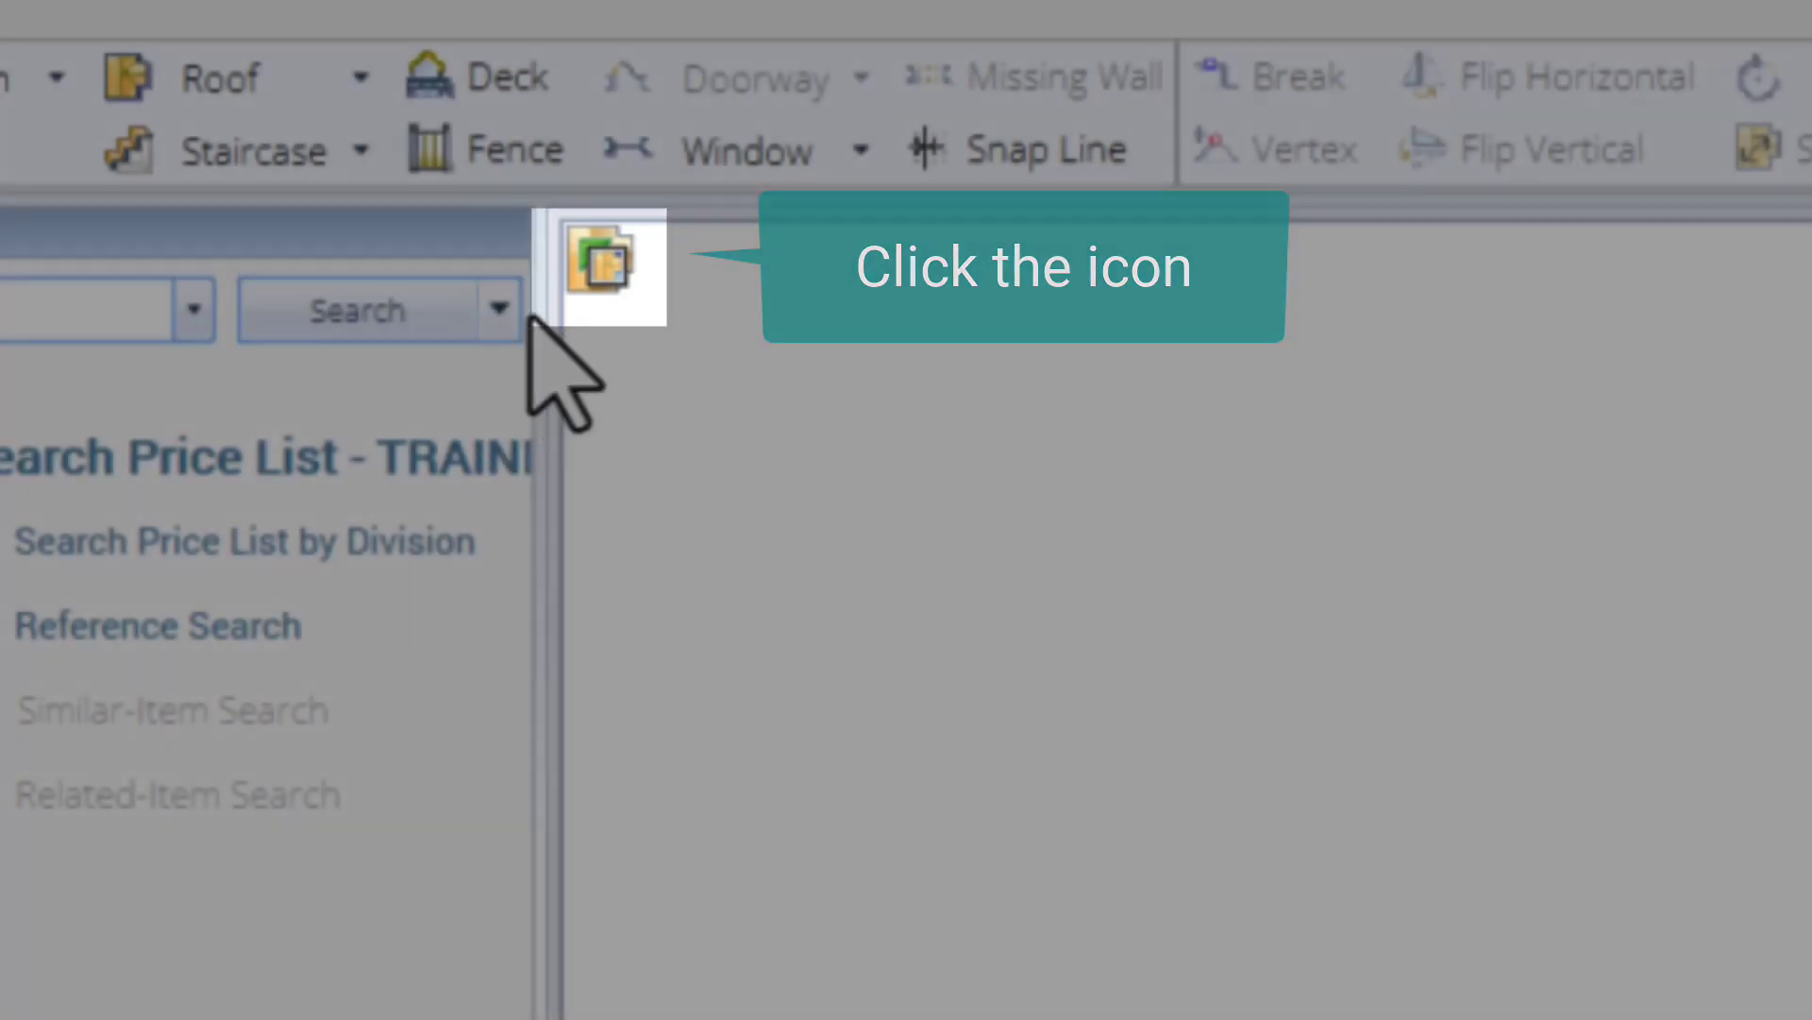
{"action": "left_click", "coordinate": [605, 271]}
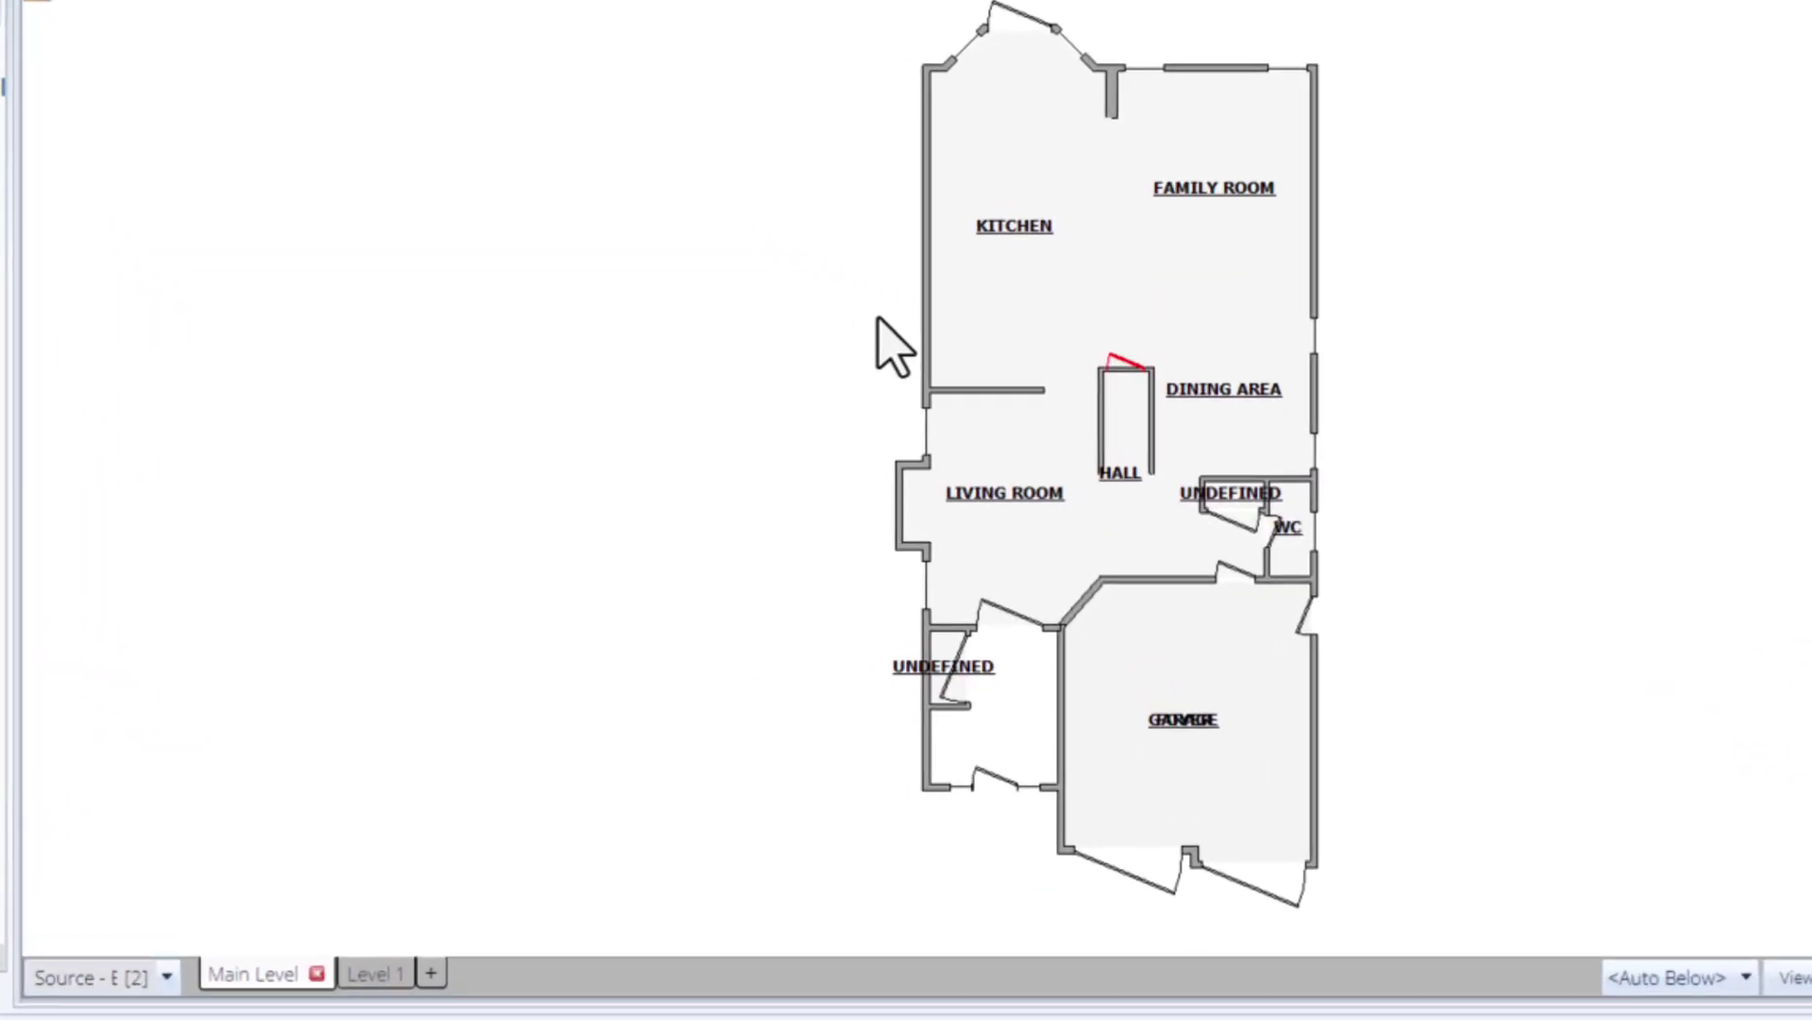
- Inspect the Main Level's kitchen, family room, dining wall and garage in the imported sketch
{"action": "left_click", "coordinate": [1058, 345]}
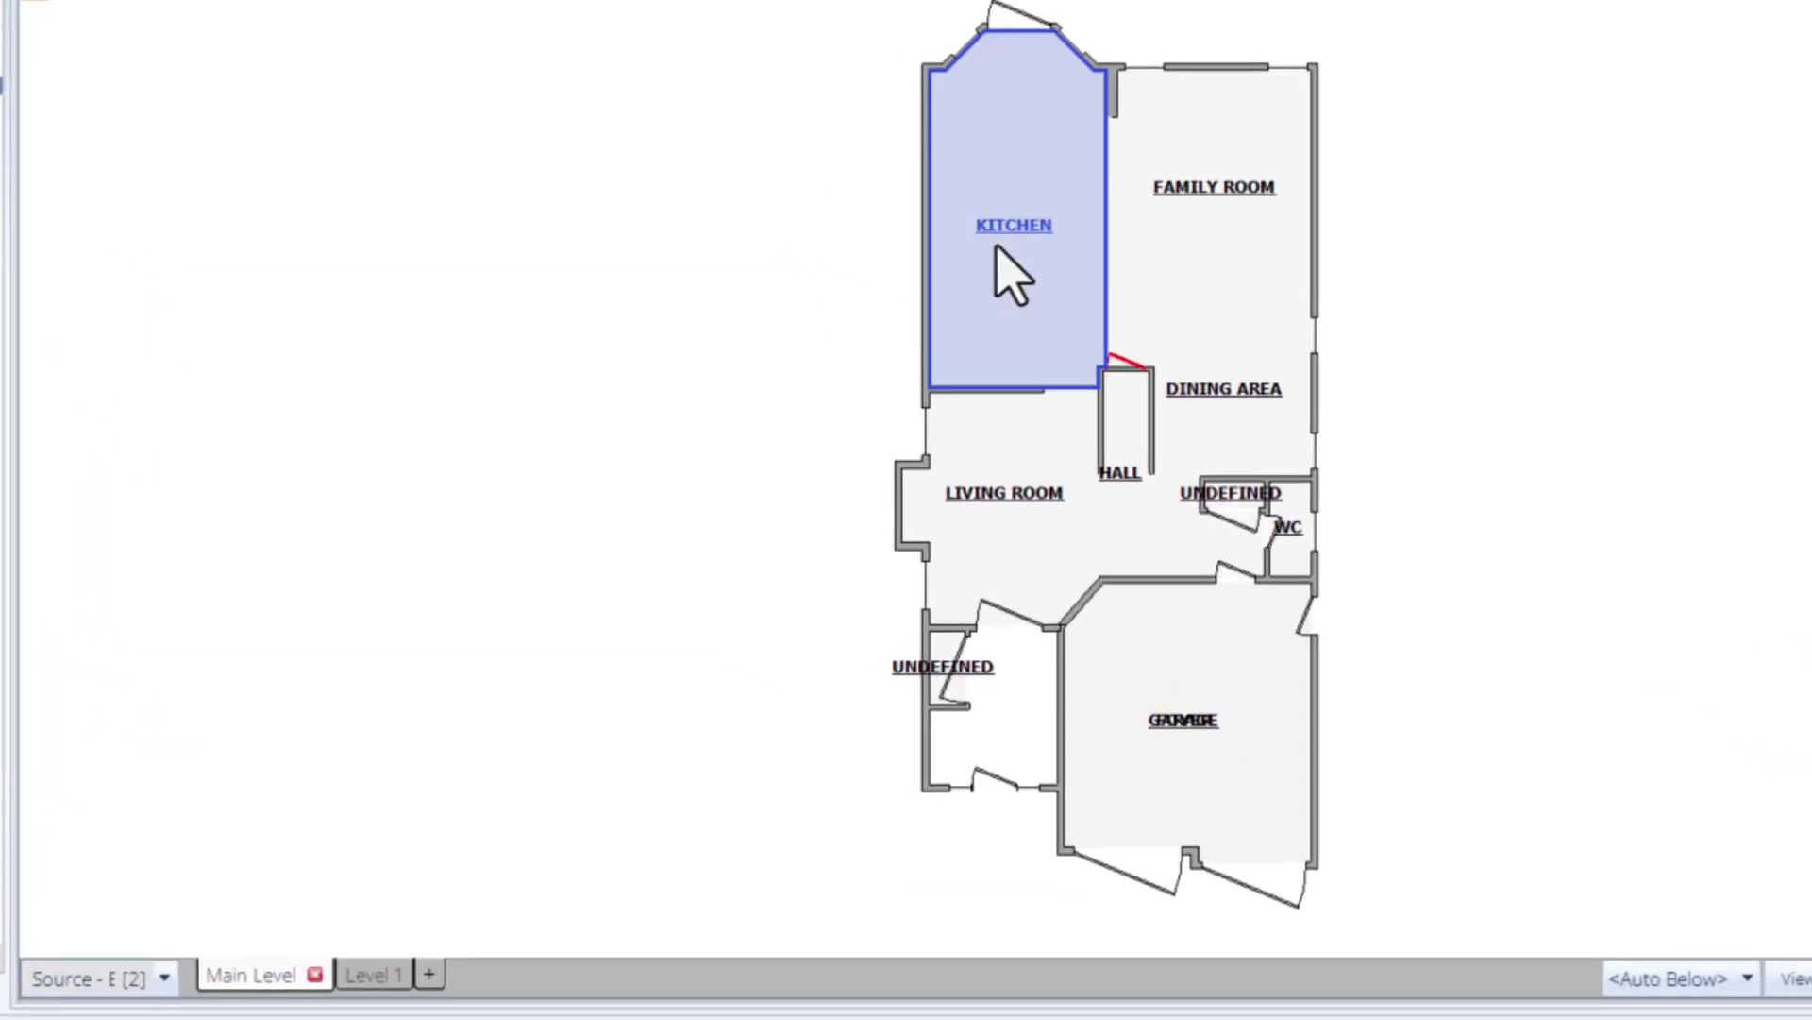
{"action": "left_click", "coordinate": [1250, 258]}
{"action": "left_click", "coordinate": [1313, 386]}
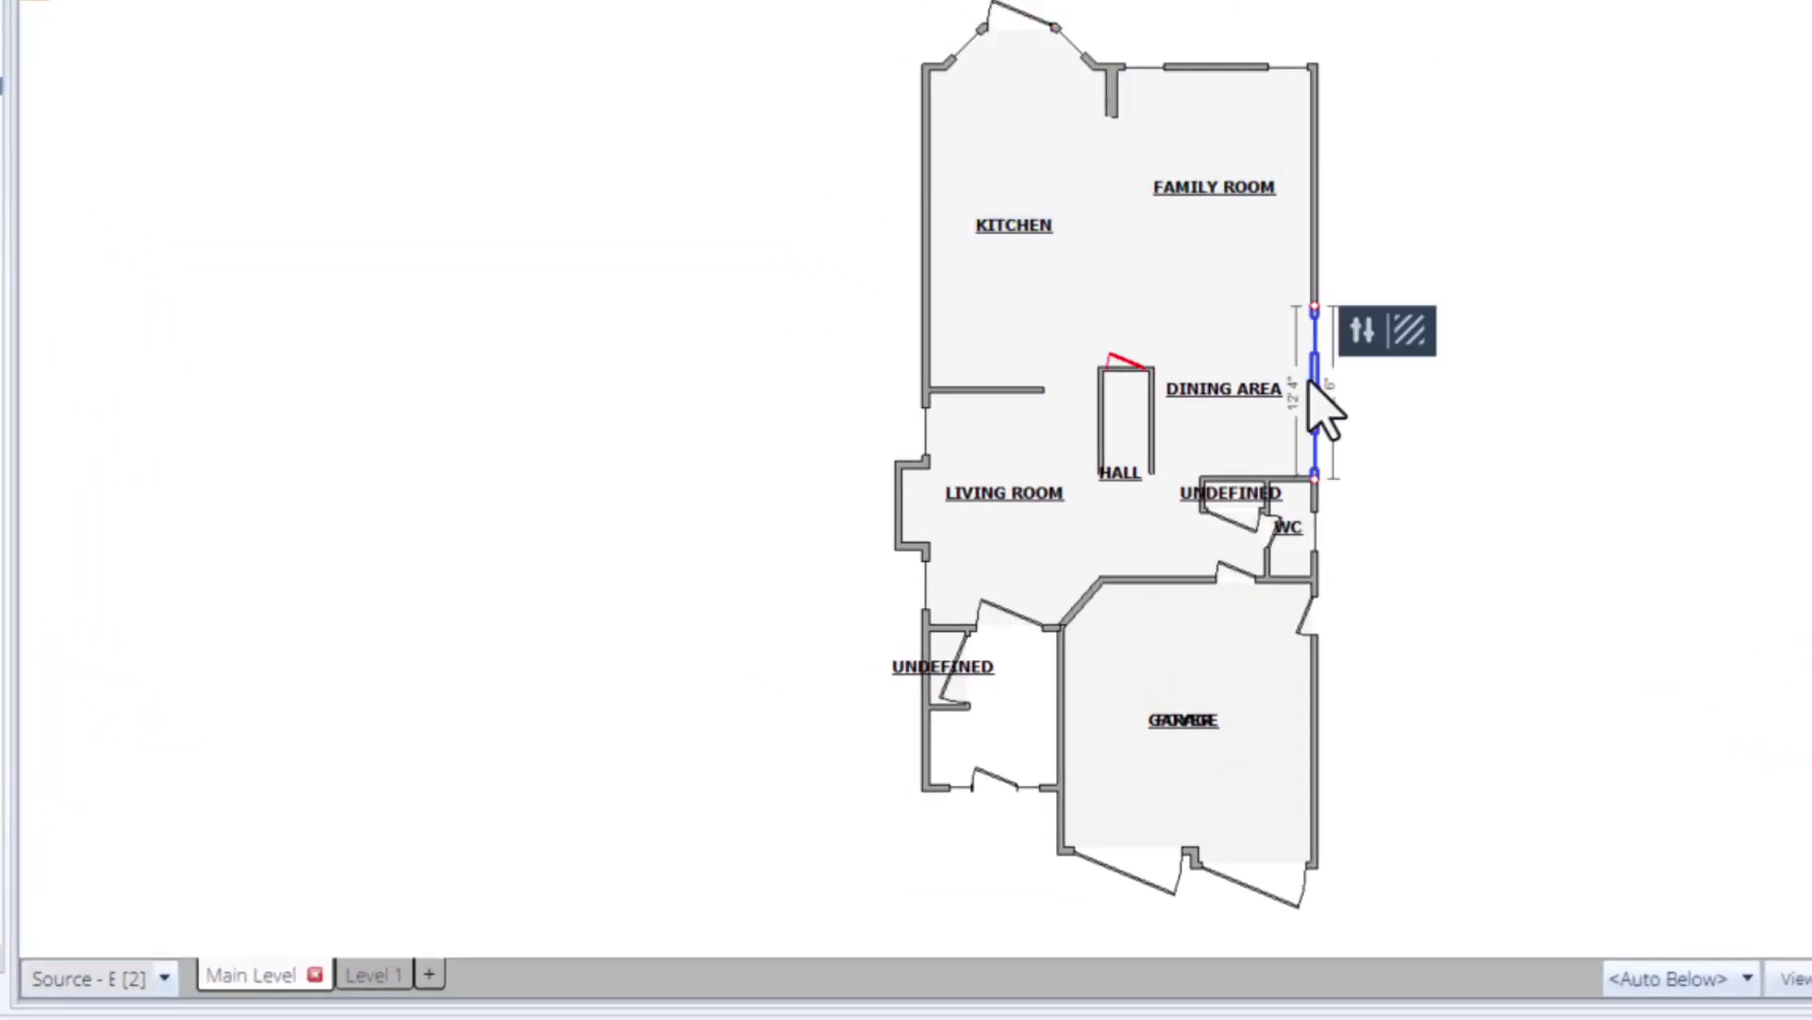
{"action": "left_click", "coordinate": [1314, 680]}
{"action": "left_click", "coordinate": [1227, 675]}
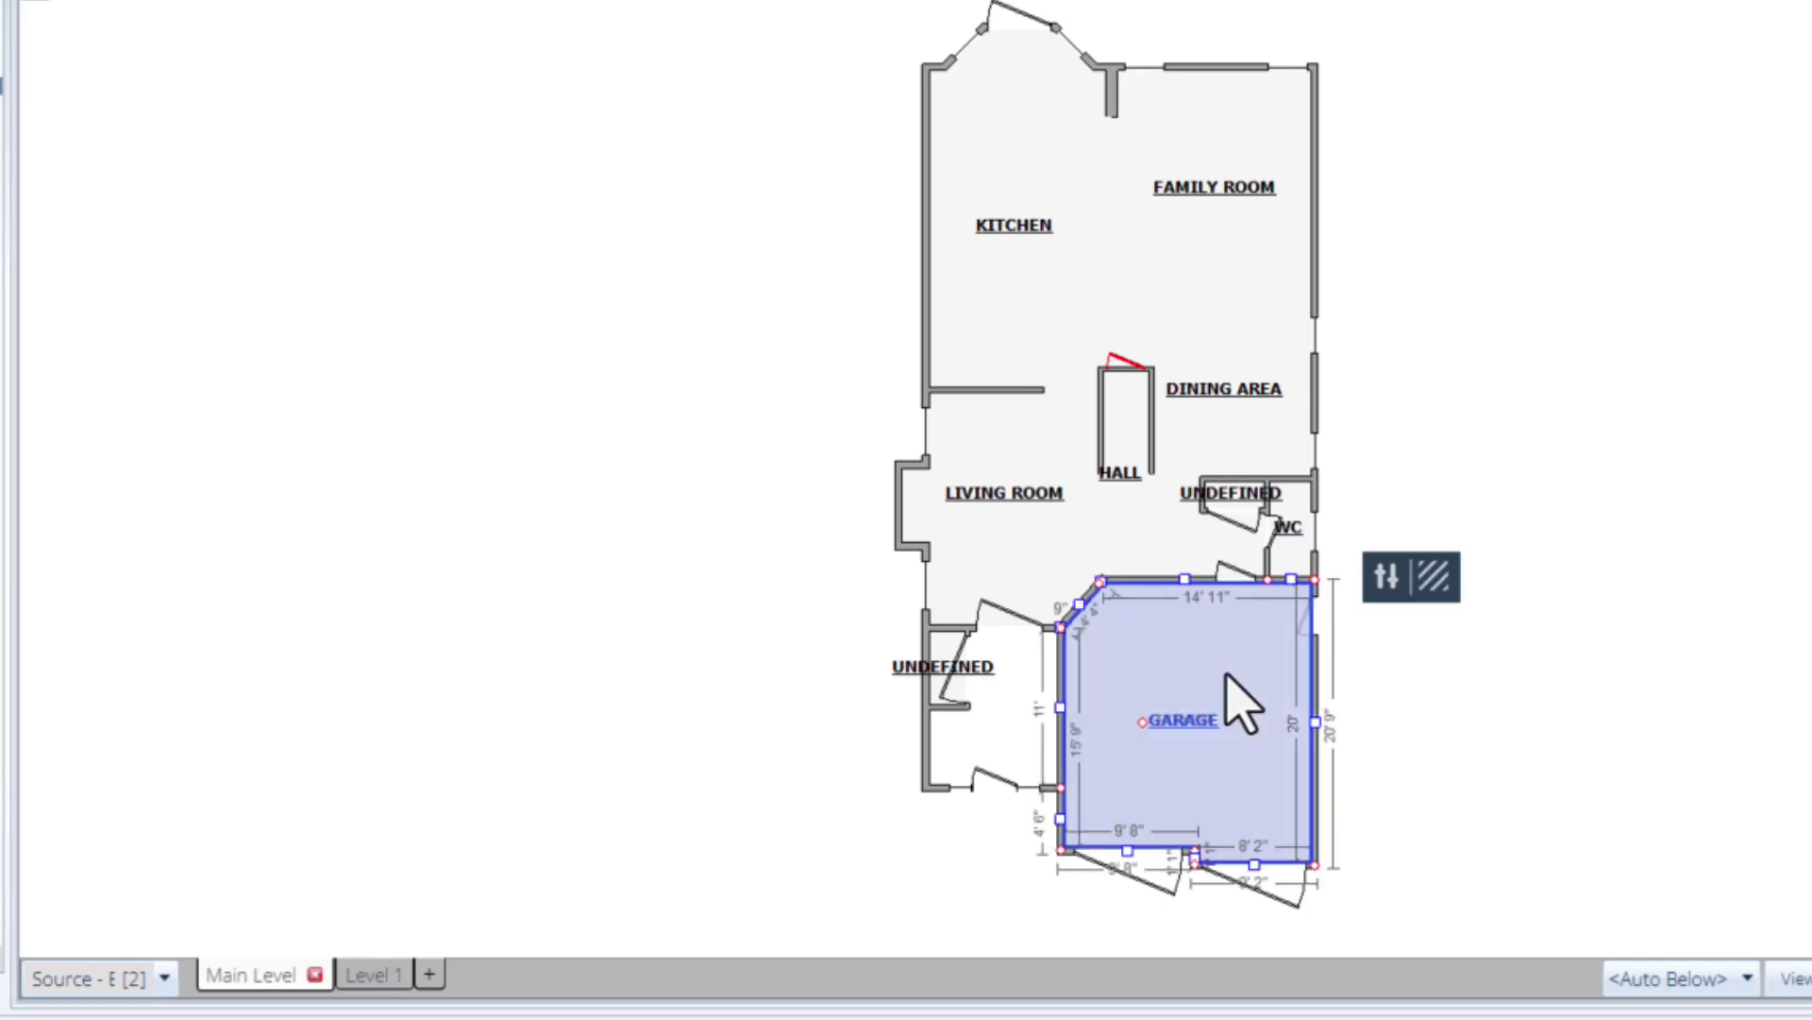
{"action": "left_click", "coordinate": [1407, 736]}
- Switch to the Level 1 floor plan and inspect its two bedrooms and walls
{"action": "left_click", "coordinate": [390, 974]}
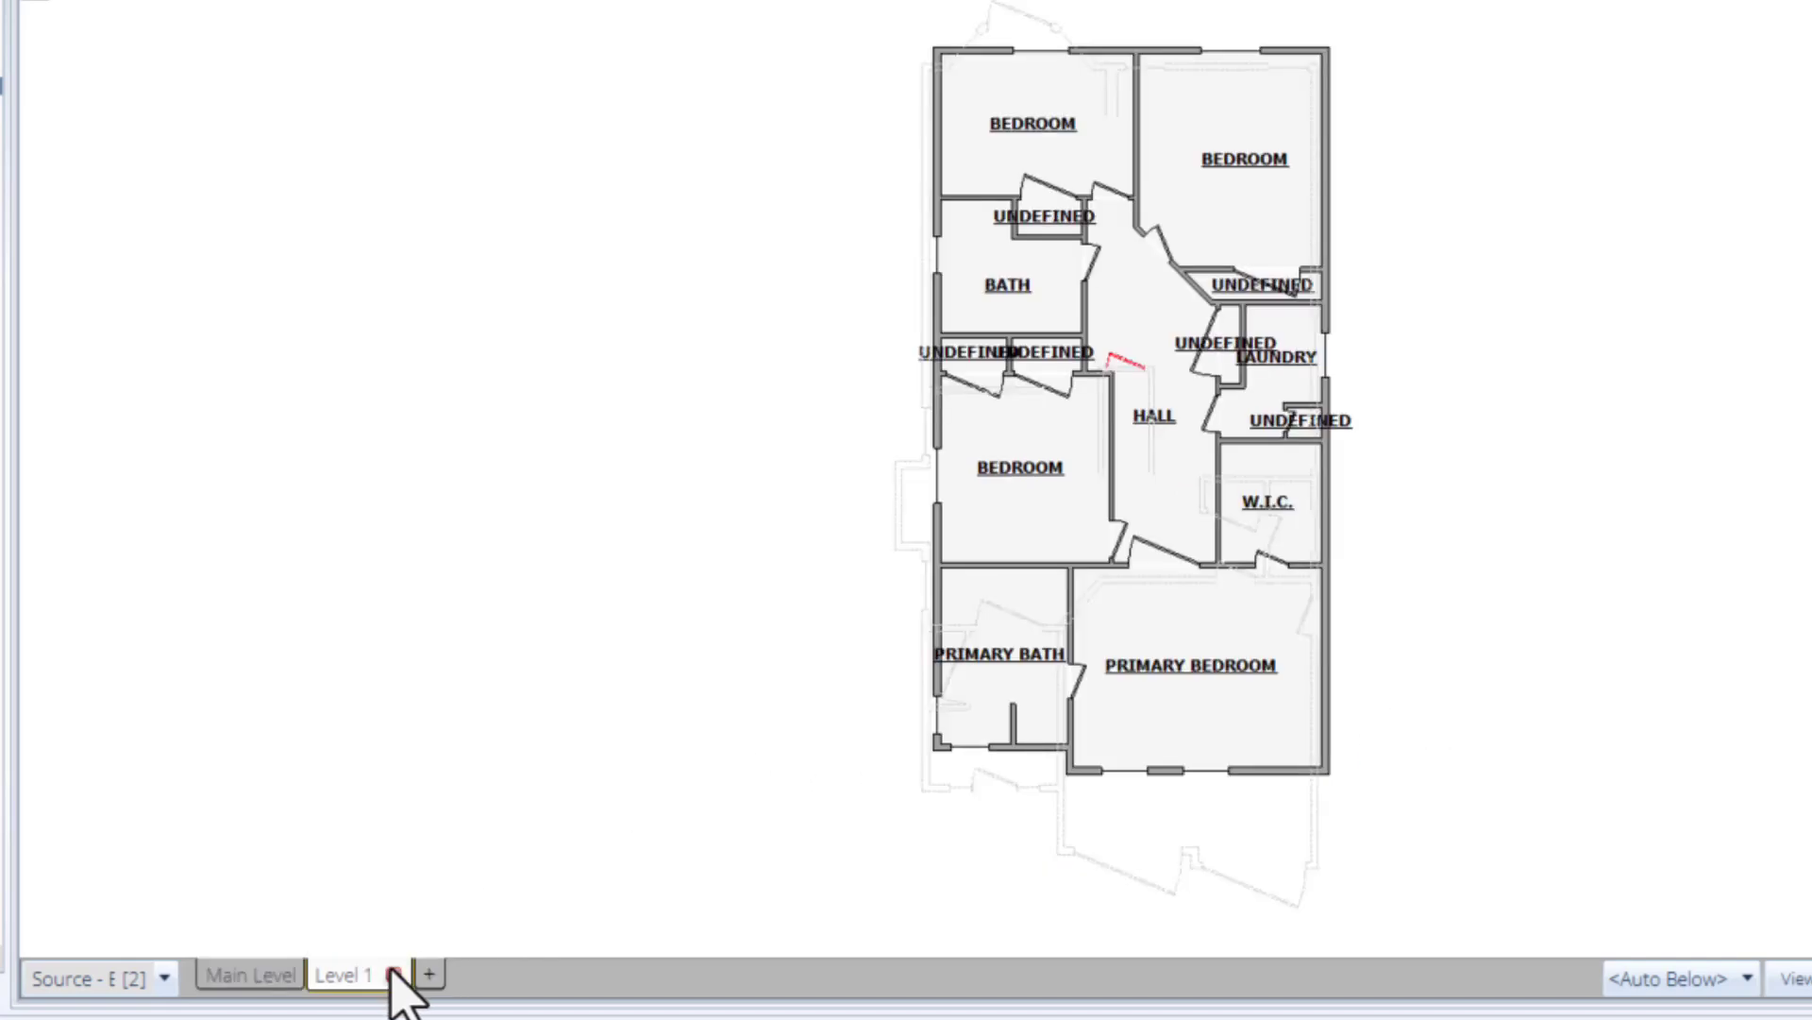
{"action": "left_click", "coordinate": [1047, 104]}
{"action": "left_click", "coordinate": [1208, 132]}
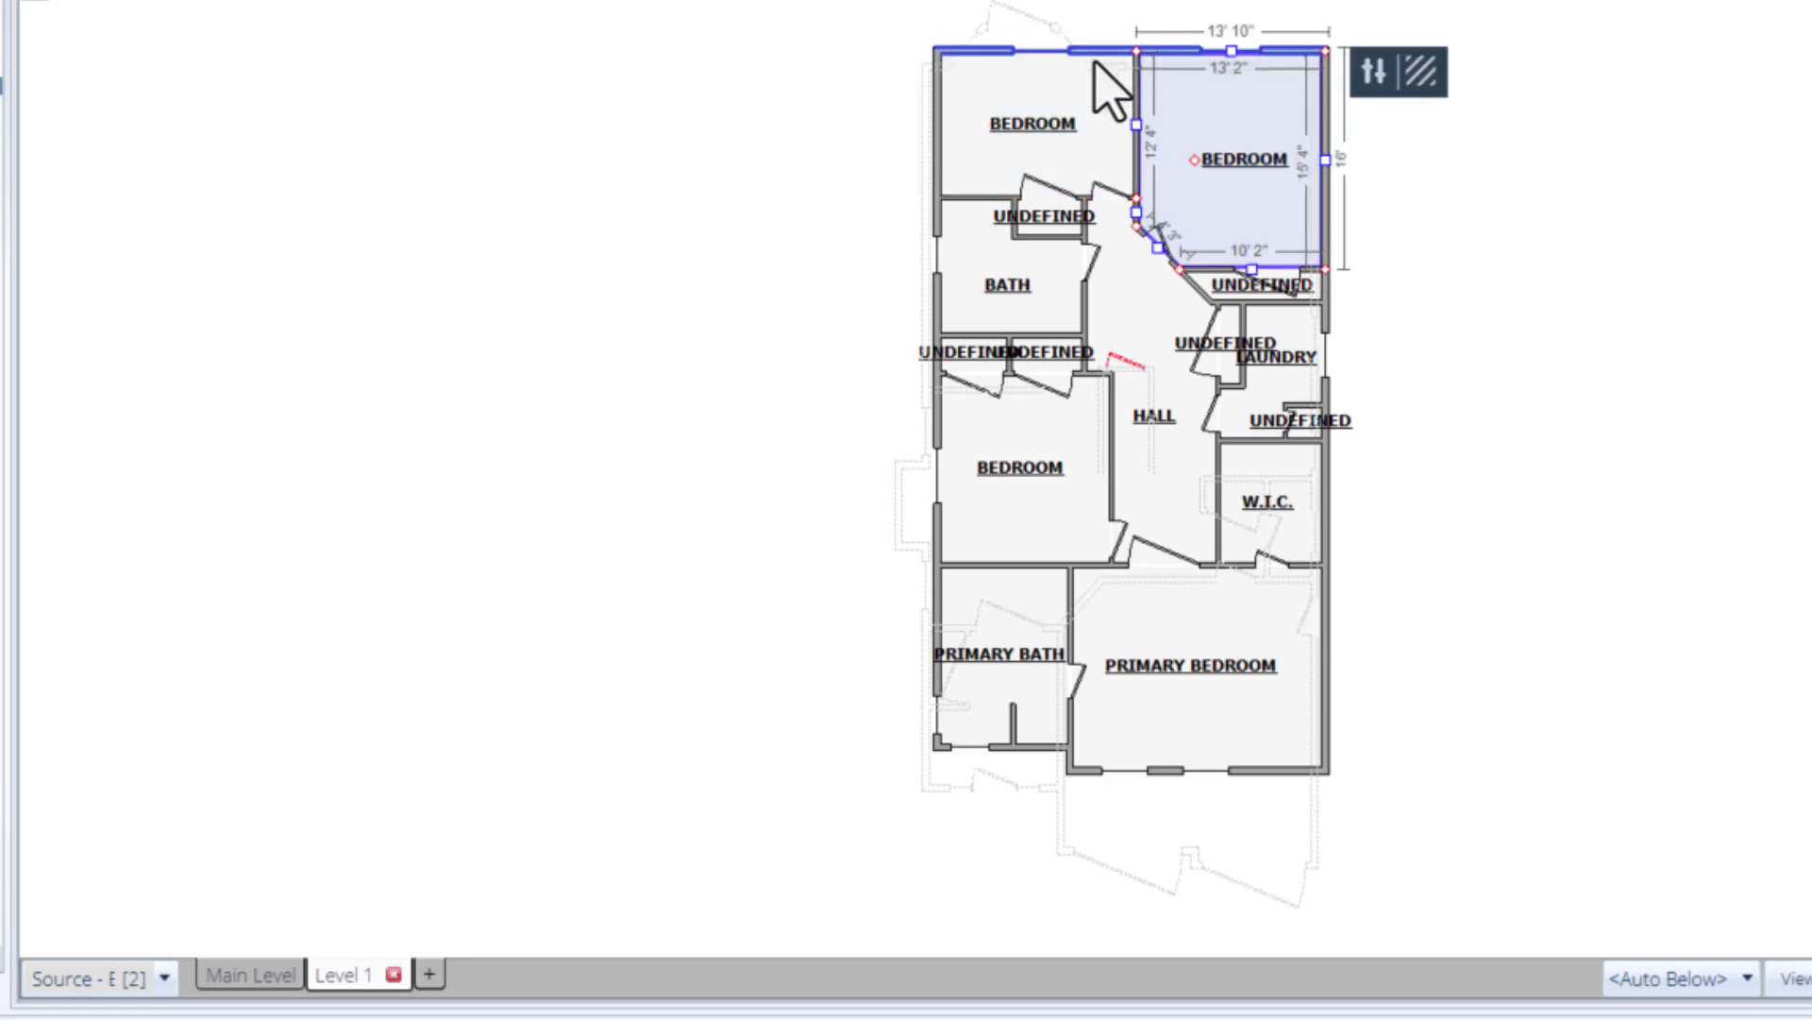
{"action": "left_click", "coordinate": [982, 51]}
{"action": "left_click", "coordinate": [939, 132]}
{"action": "left_click", "coordinate": [642, 179]}
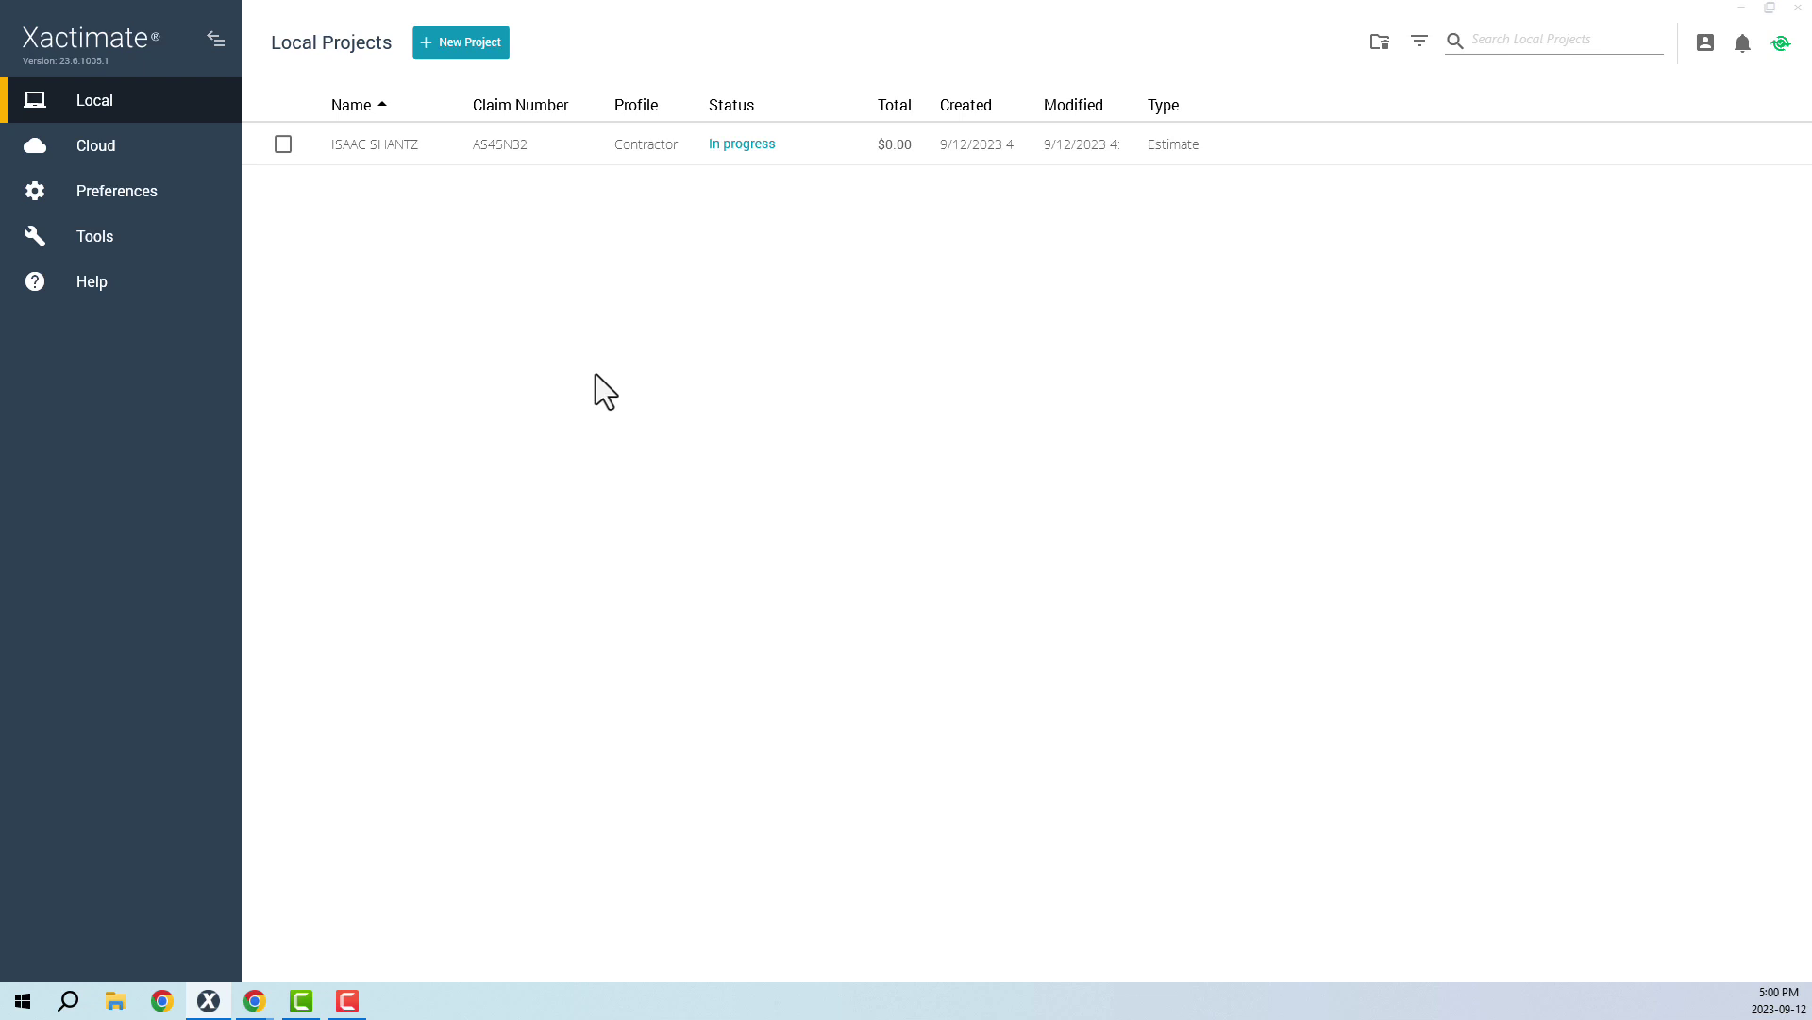
- Send a New Order data request for the local project, bringing up the Verisk login page
{"action": "left_click", "coordinate": [564, 153]}
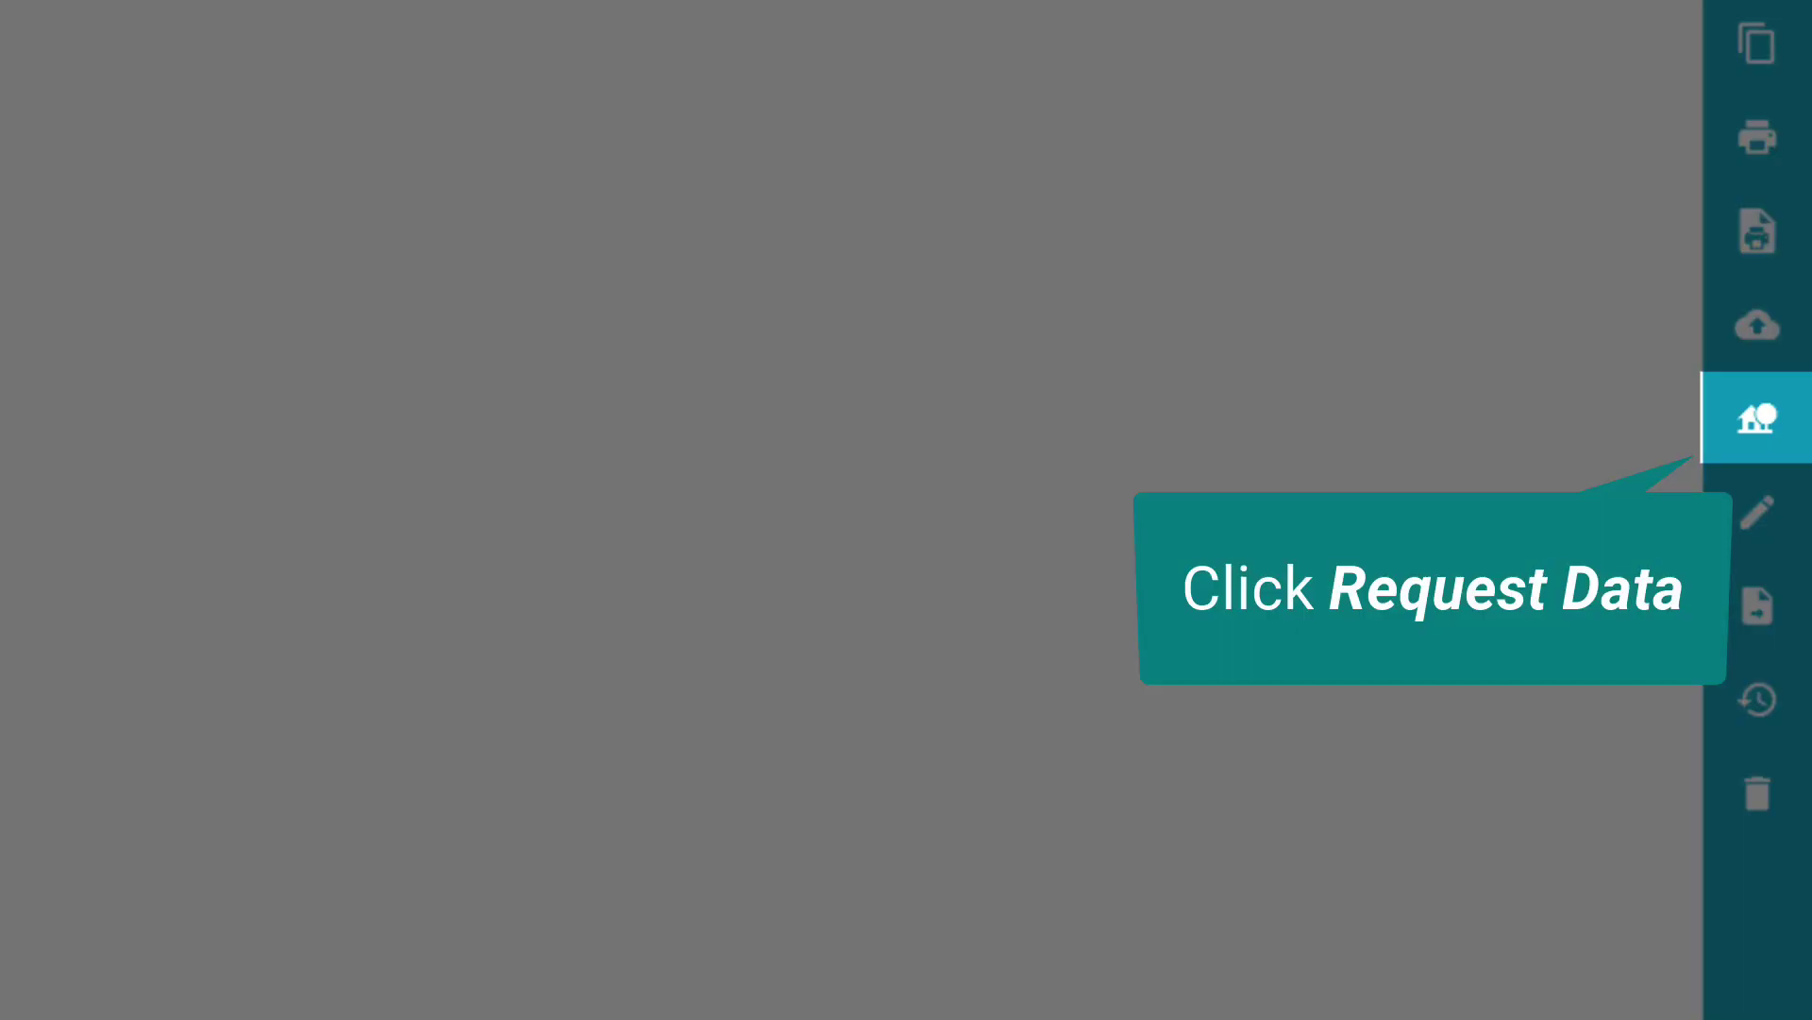
{"action": "left_click", "coordinate": [1771, 416]}
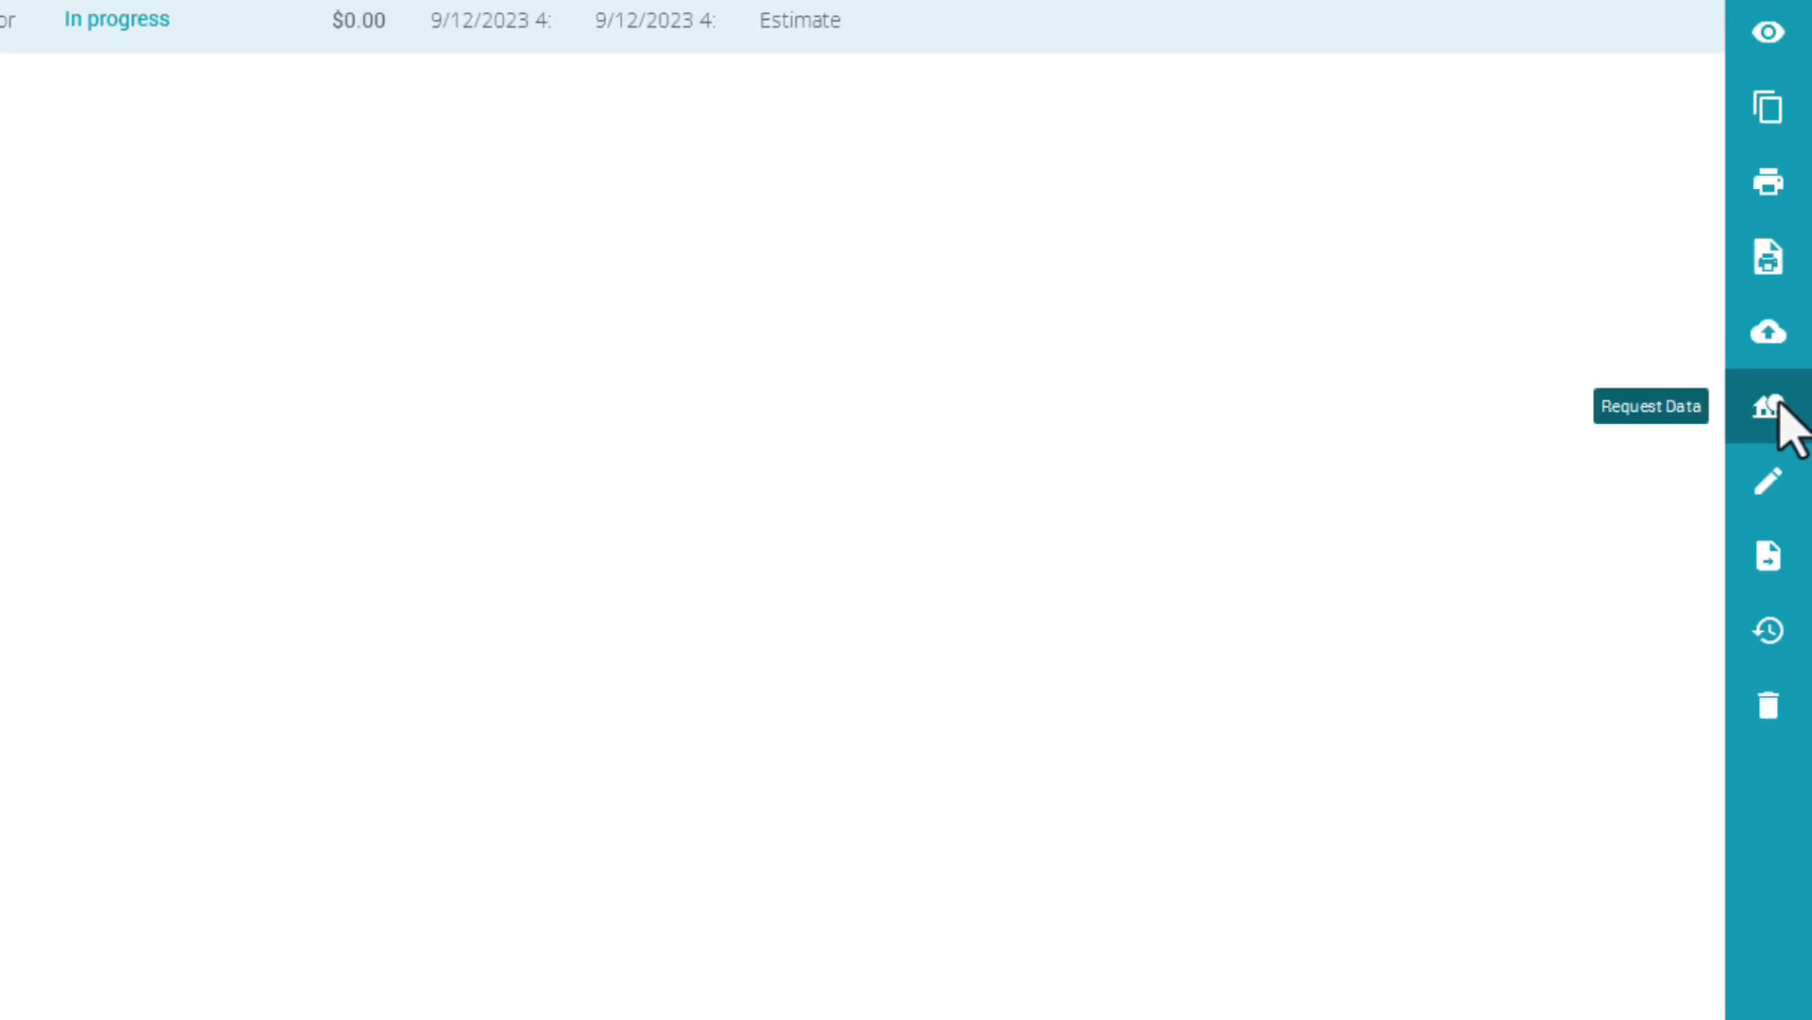
{"action": "left_click", "coordinate": [1790, 389]}
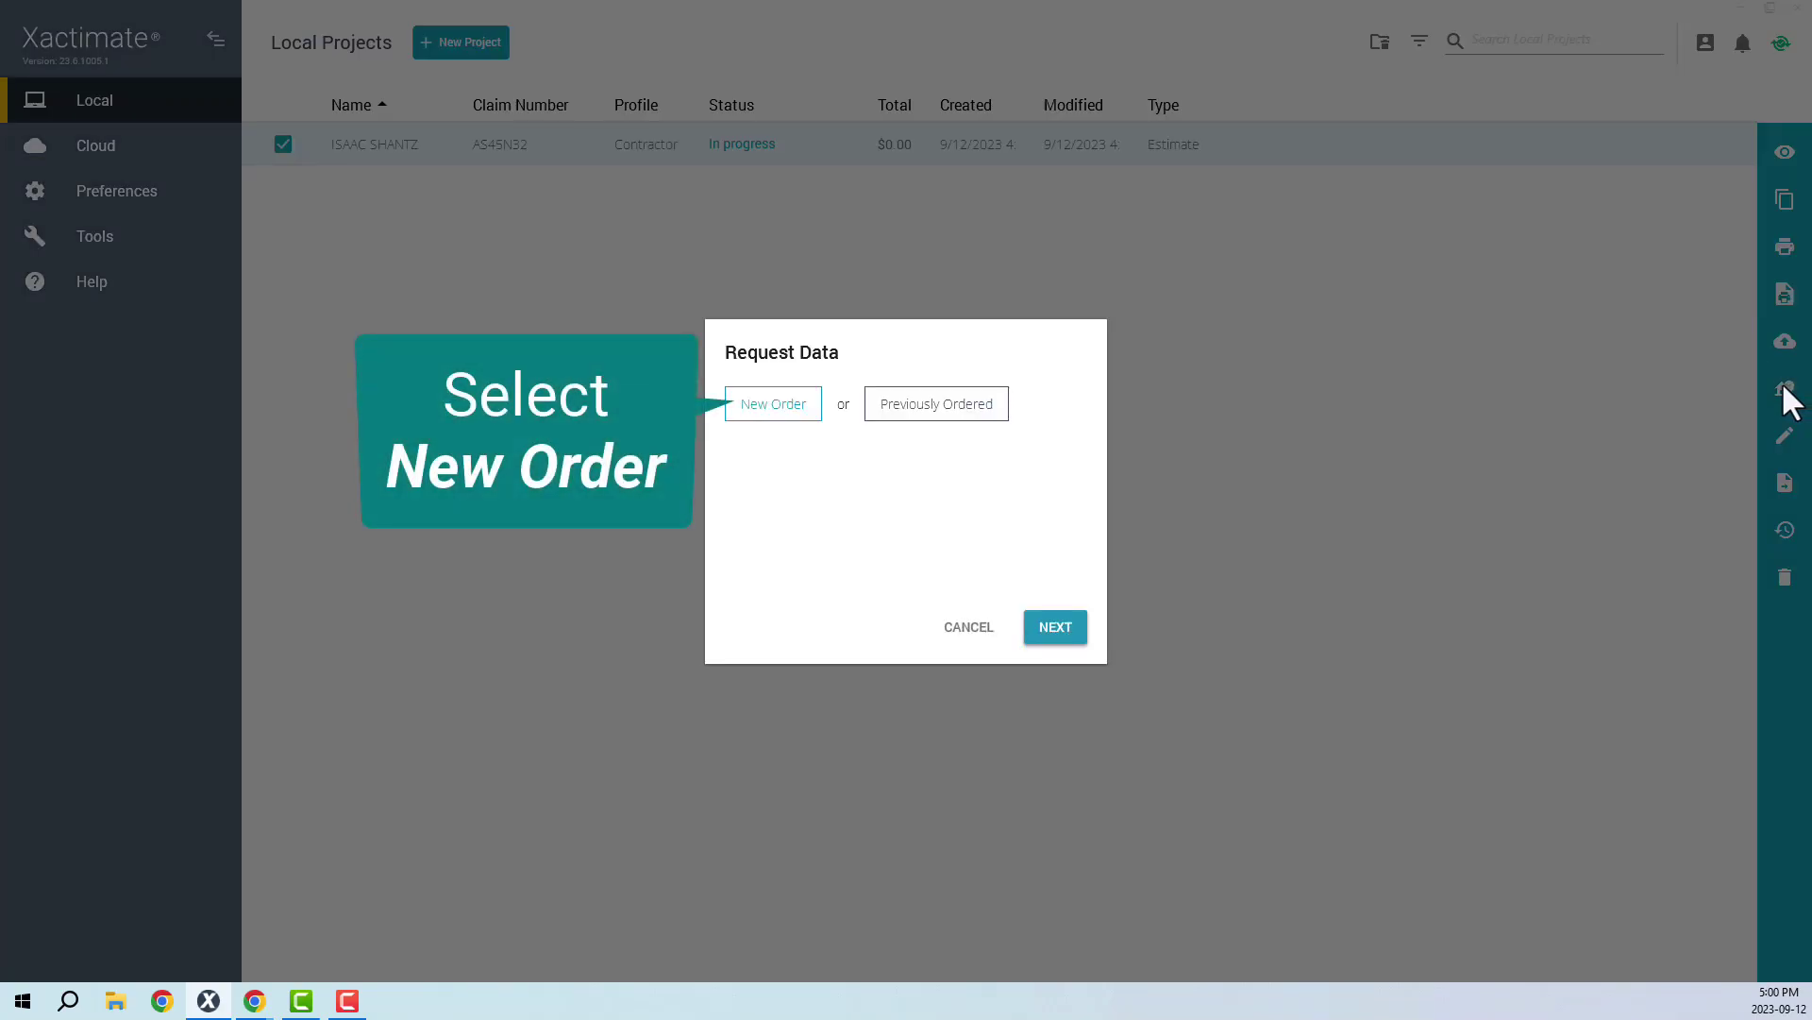
{"action": "left_click", "coordinate": [768, 416]}
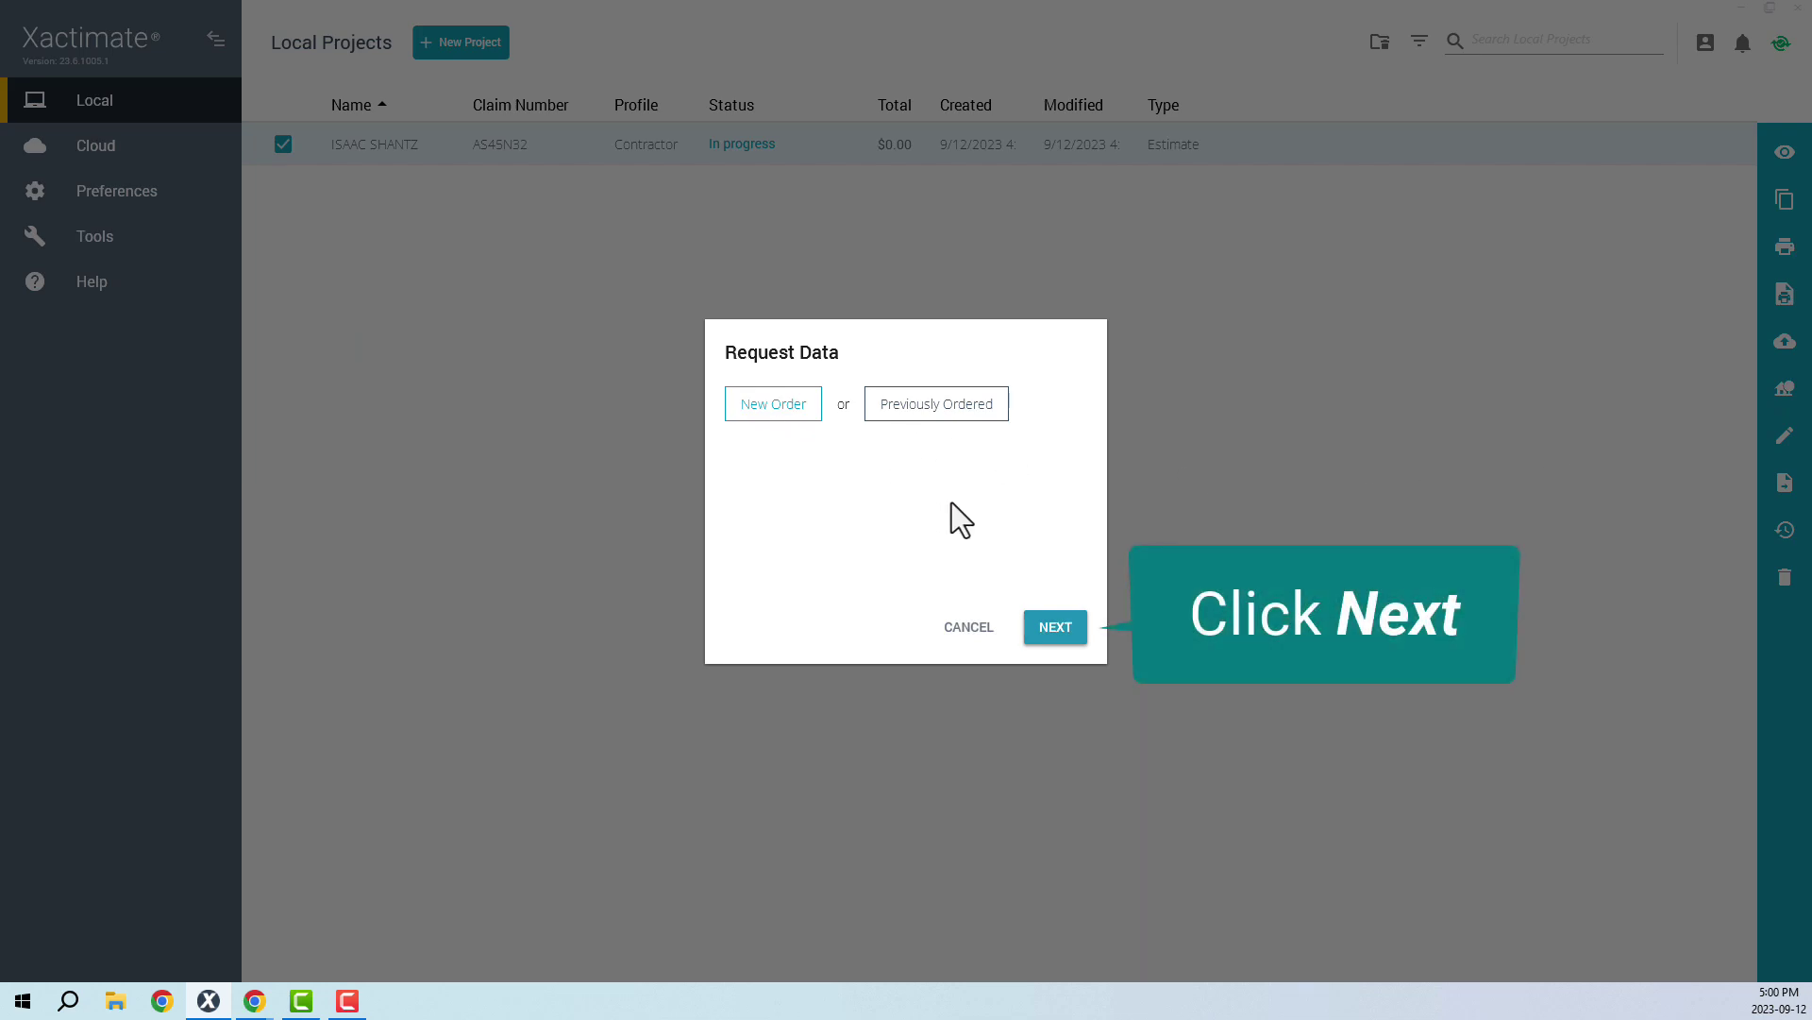
{"action": "left_click", "coordinate": [1056, 626]}
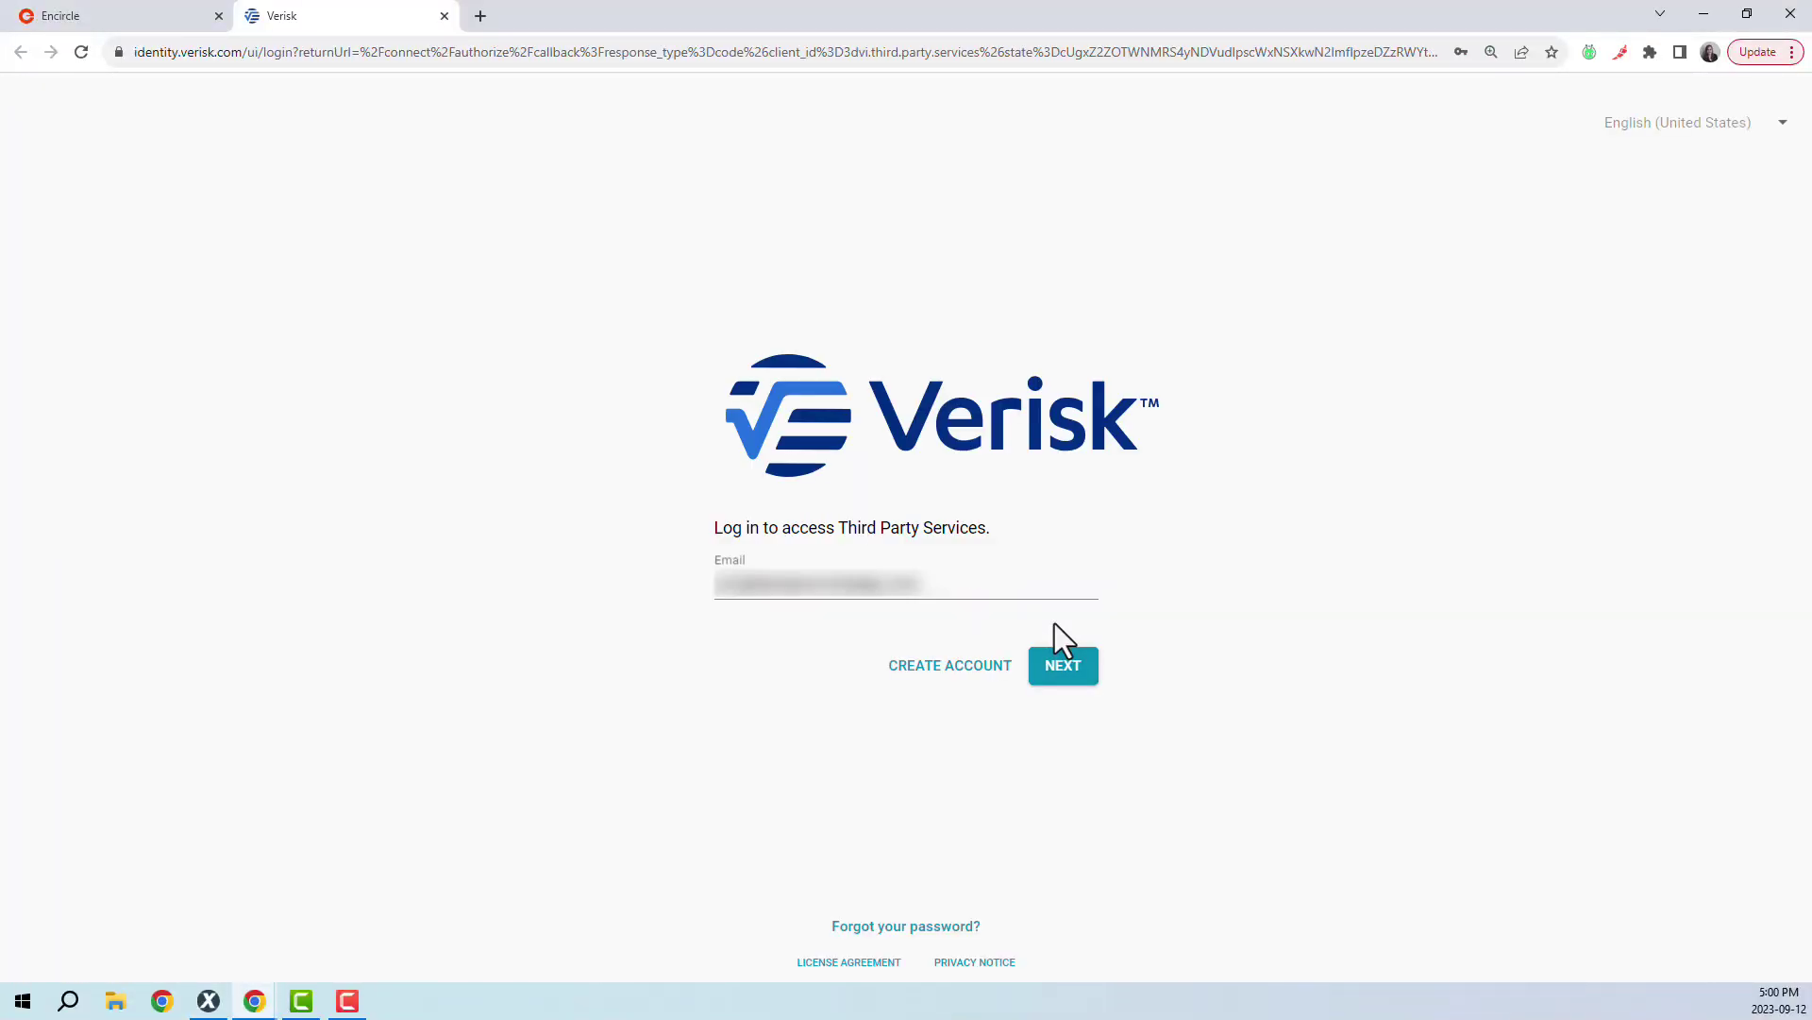
- Continue past the email and log in to Third Party Services with the account password
{"action": "left_click", "coordinate": [1063, 668]}
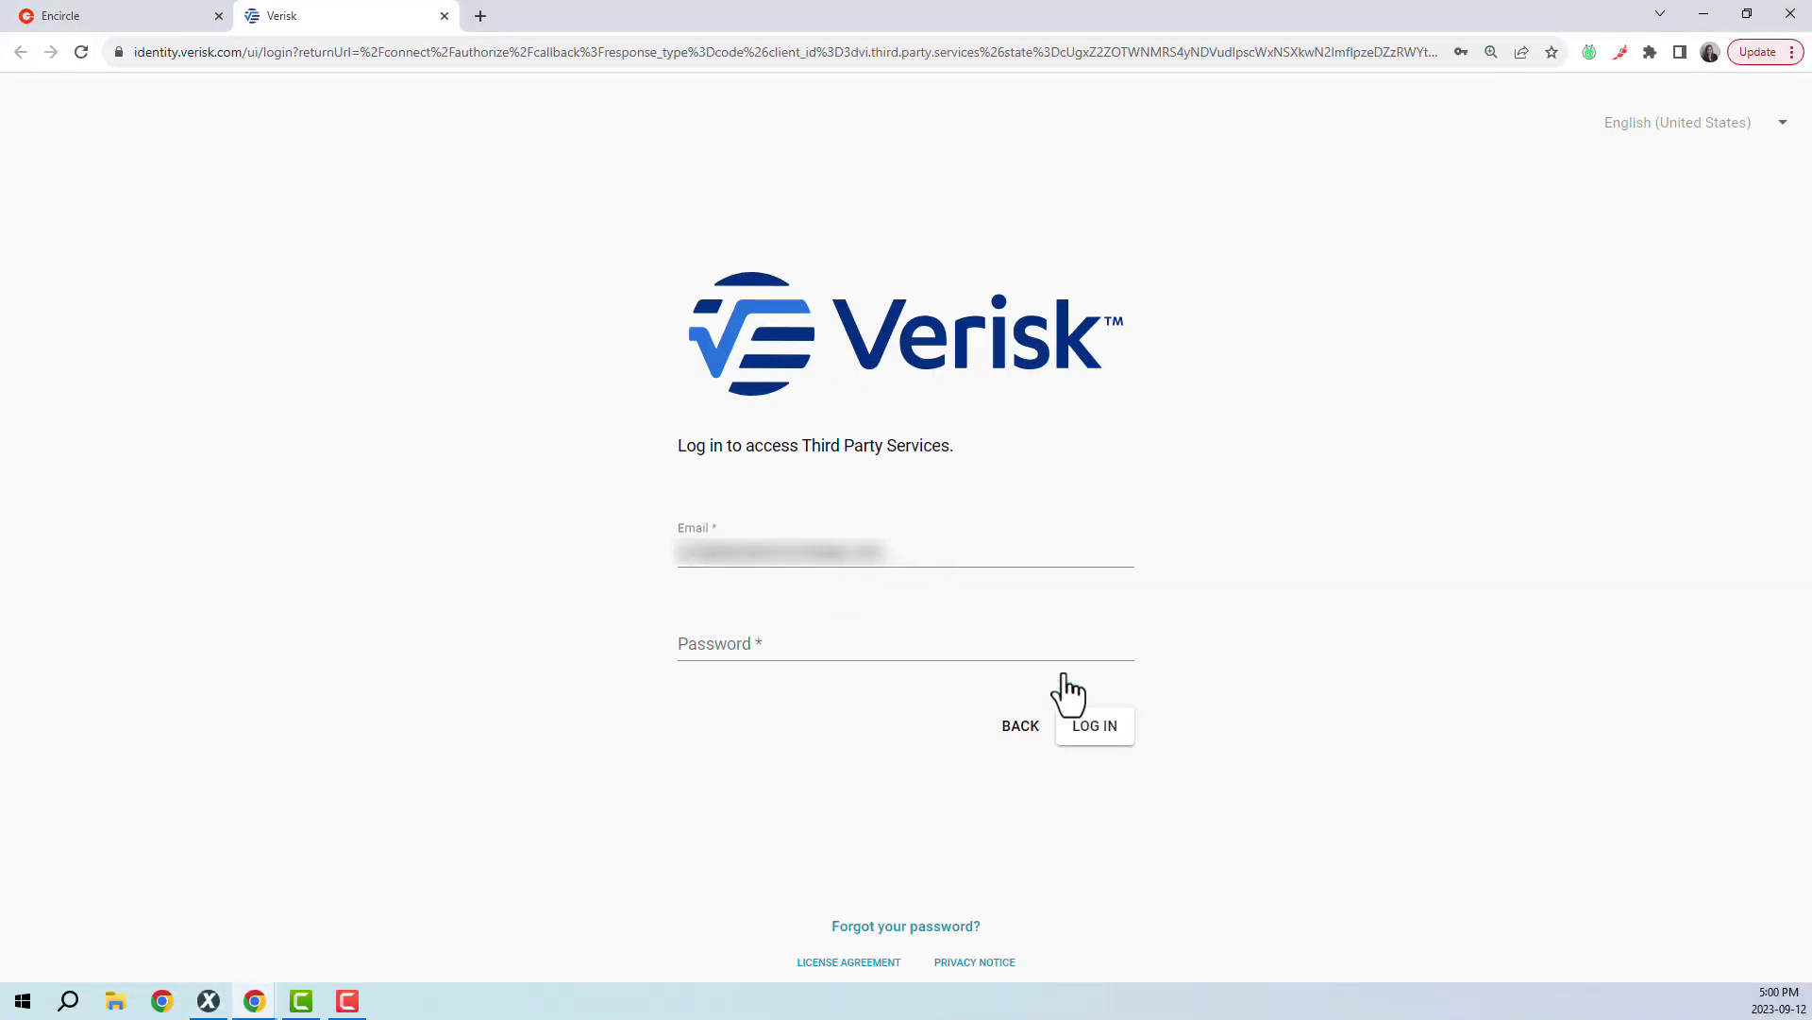
{"action": "left_click", "coordinate": [1098, 735]}
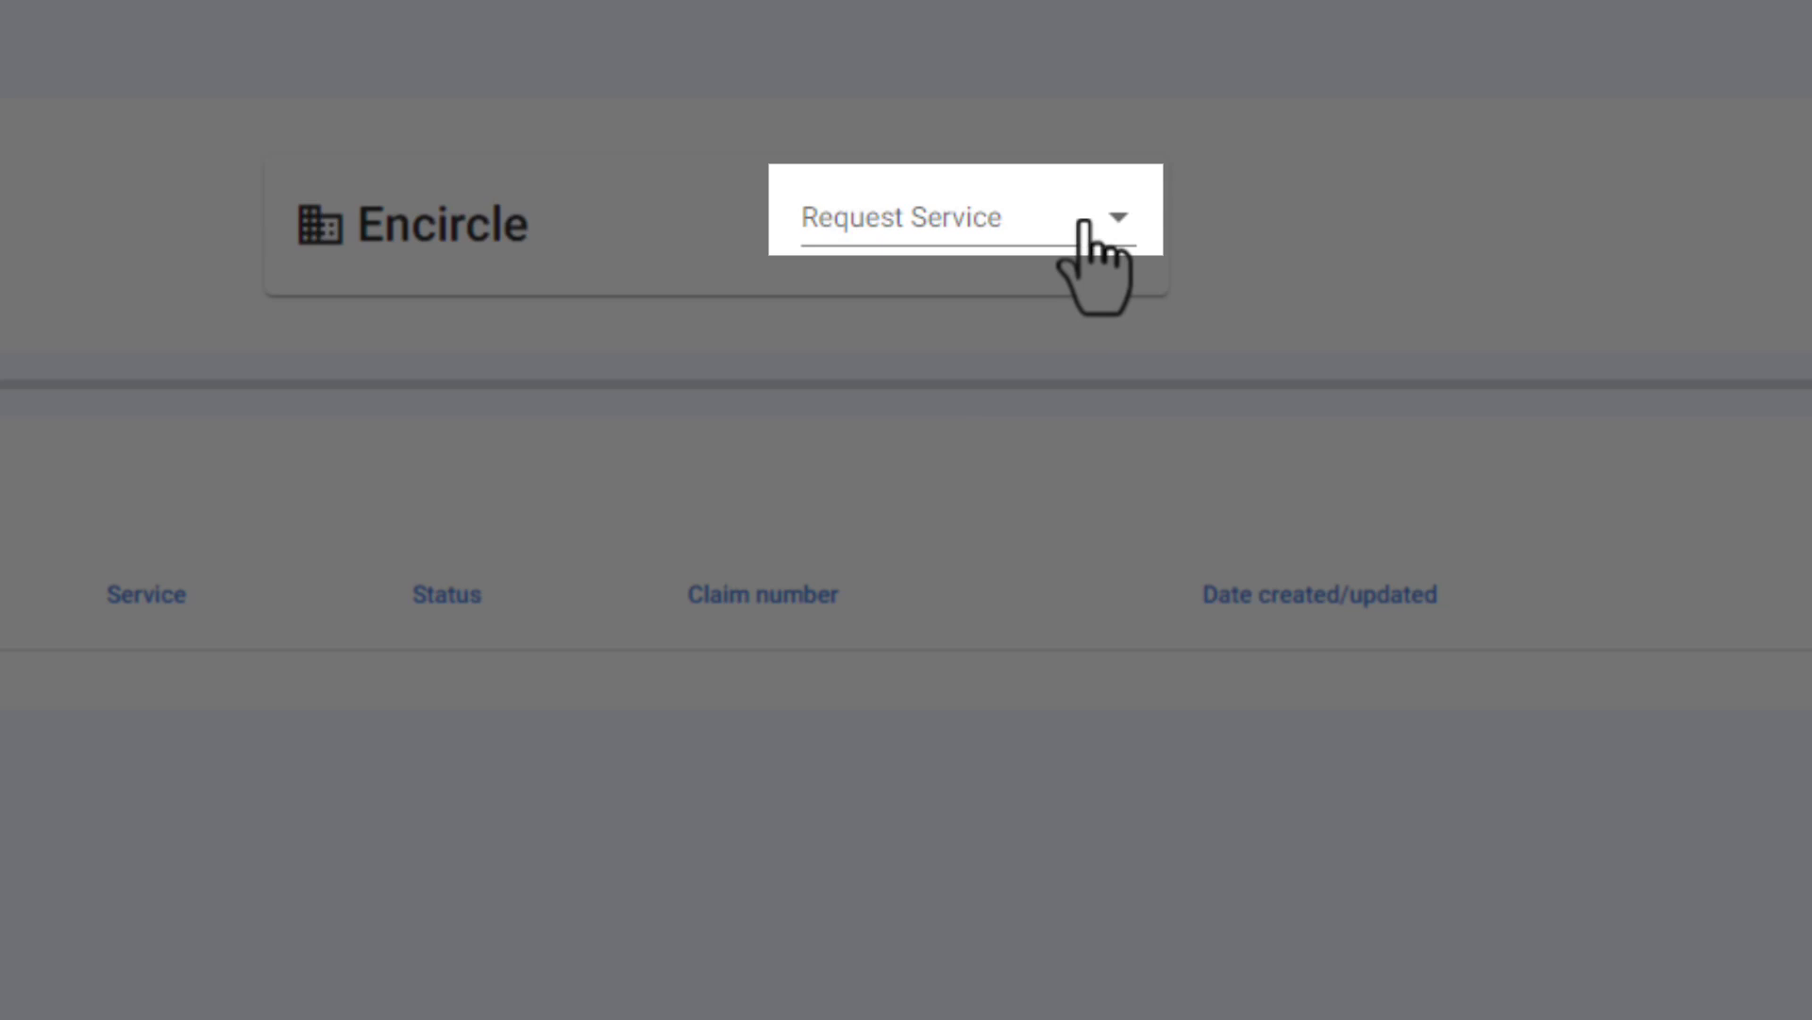
- Request the Interior Walls service from Encircle and continue to Confirm Information
{"action": "left_click", "coordinate": [1078, 231]}
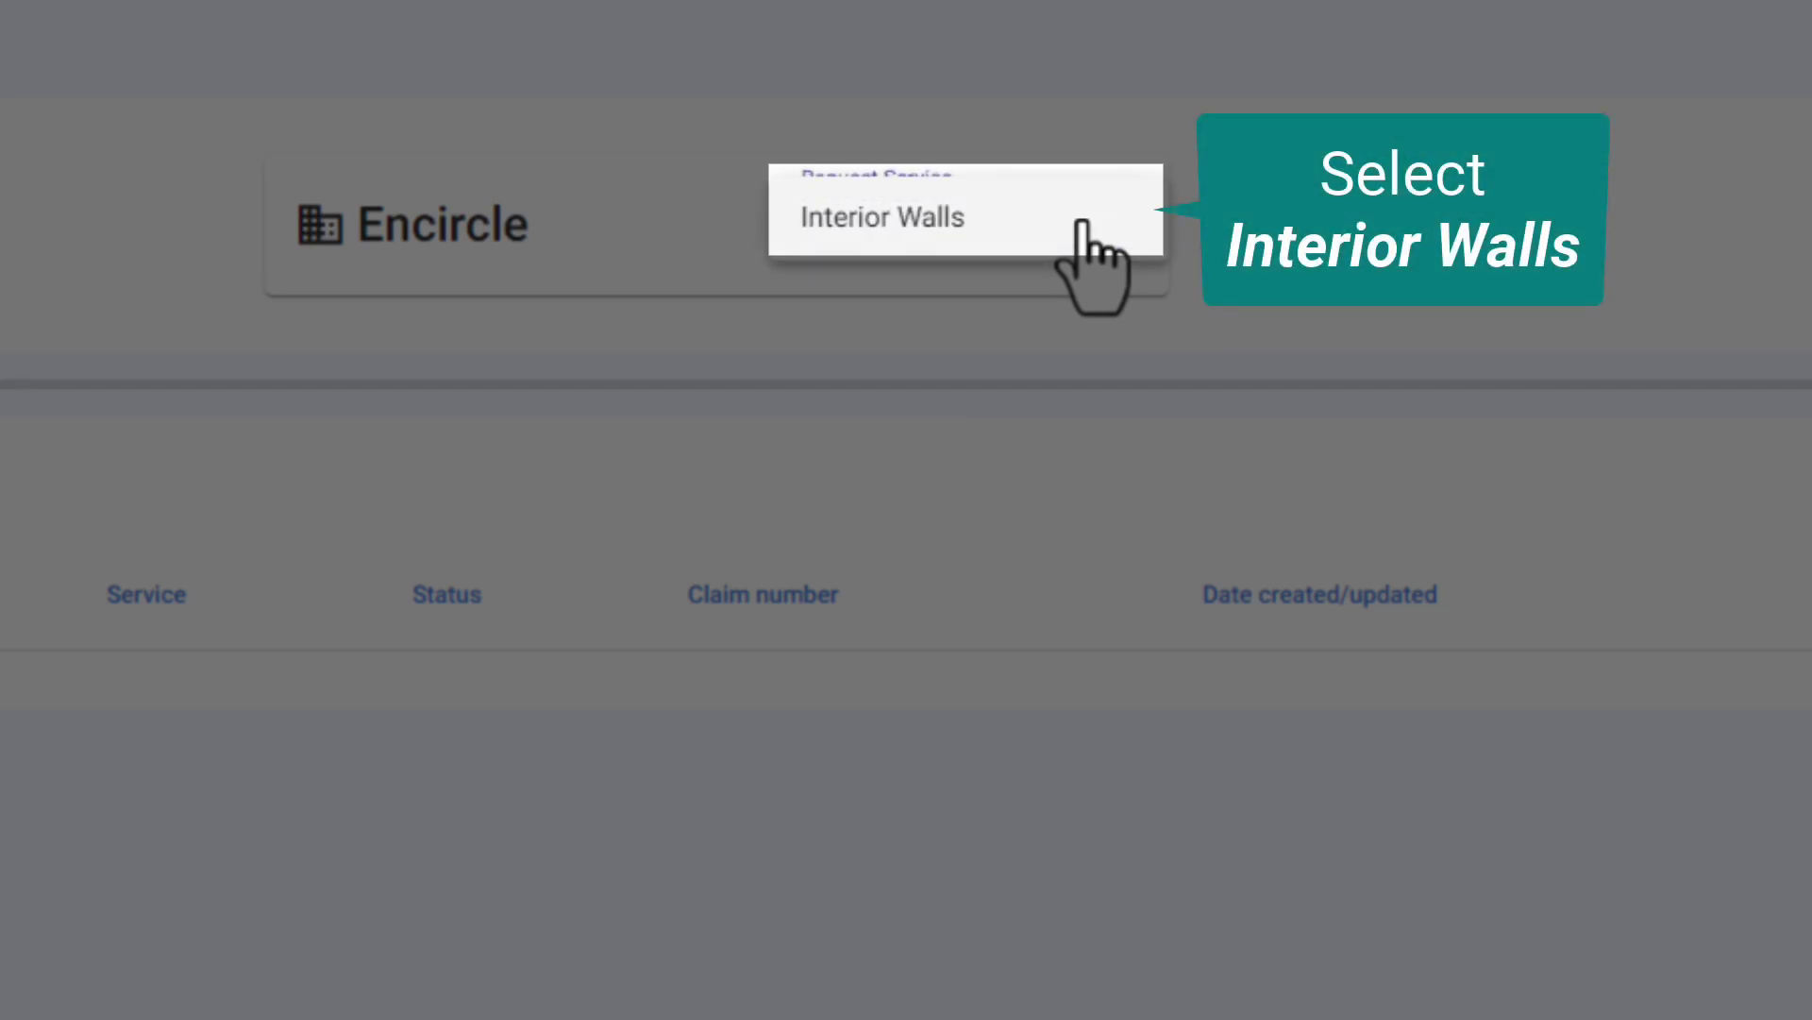
{"action": "left_click", "coordinate": [905, 219]}
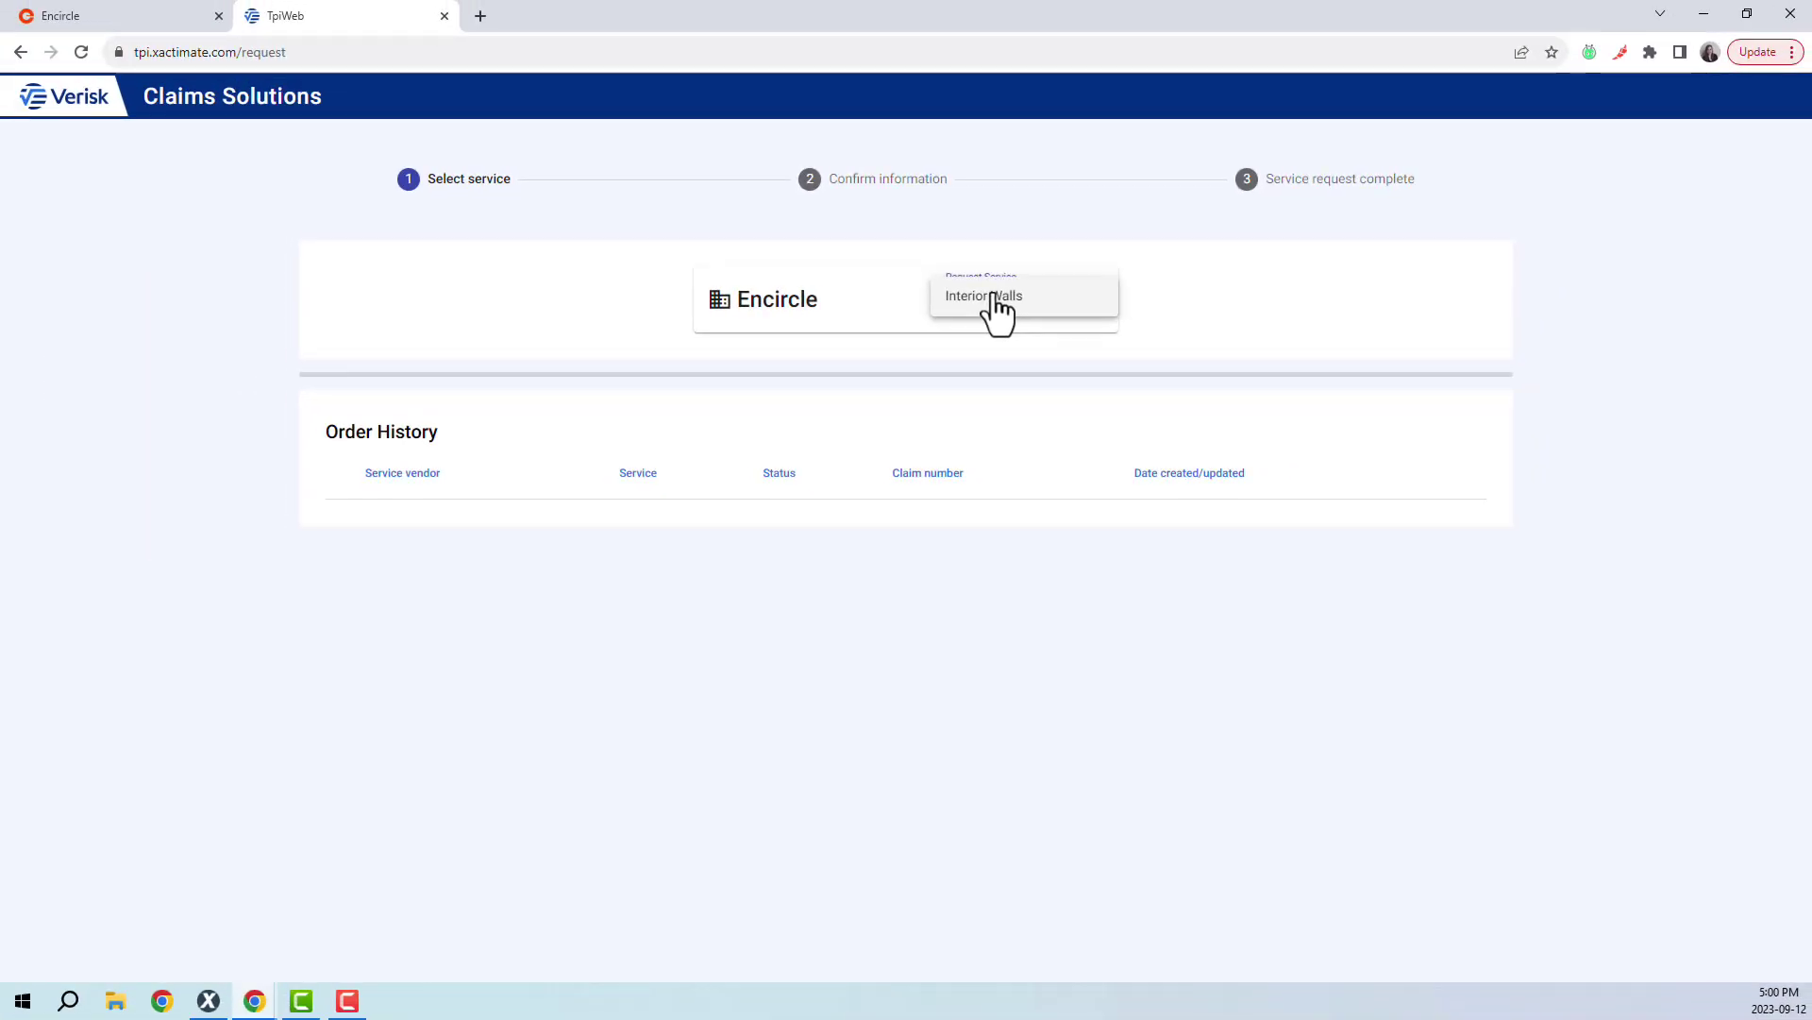
{"action": "left_click", "coordinate": [942, 250]}
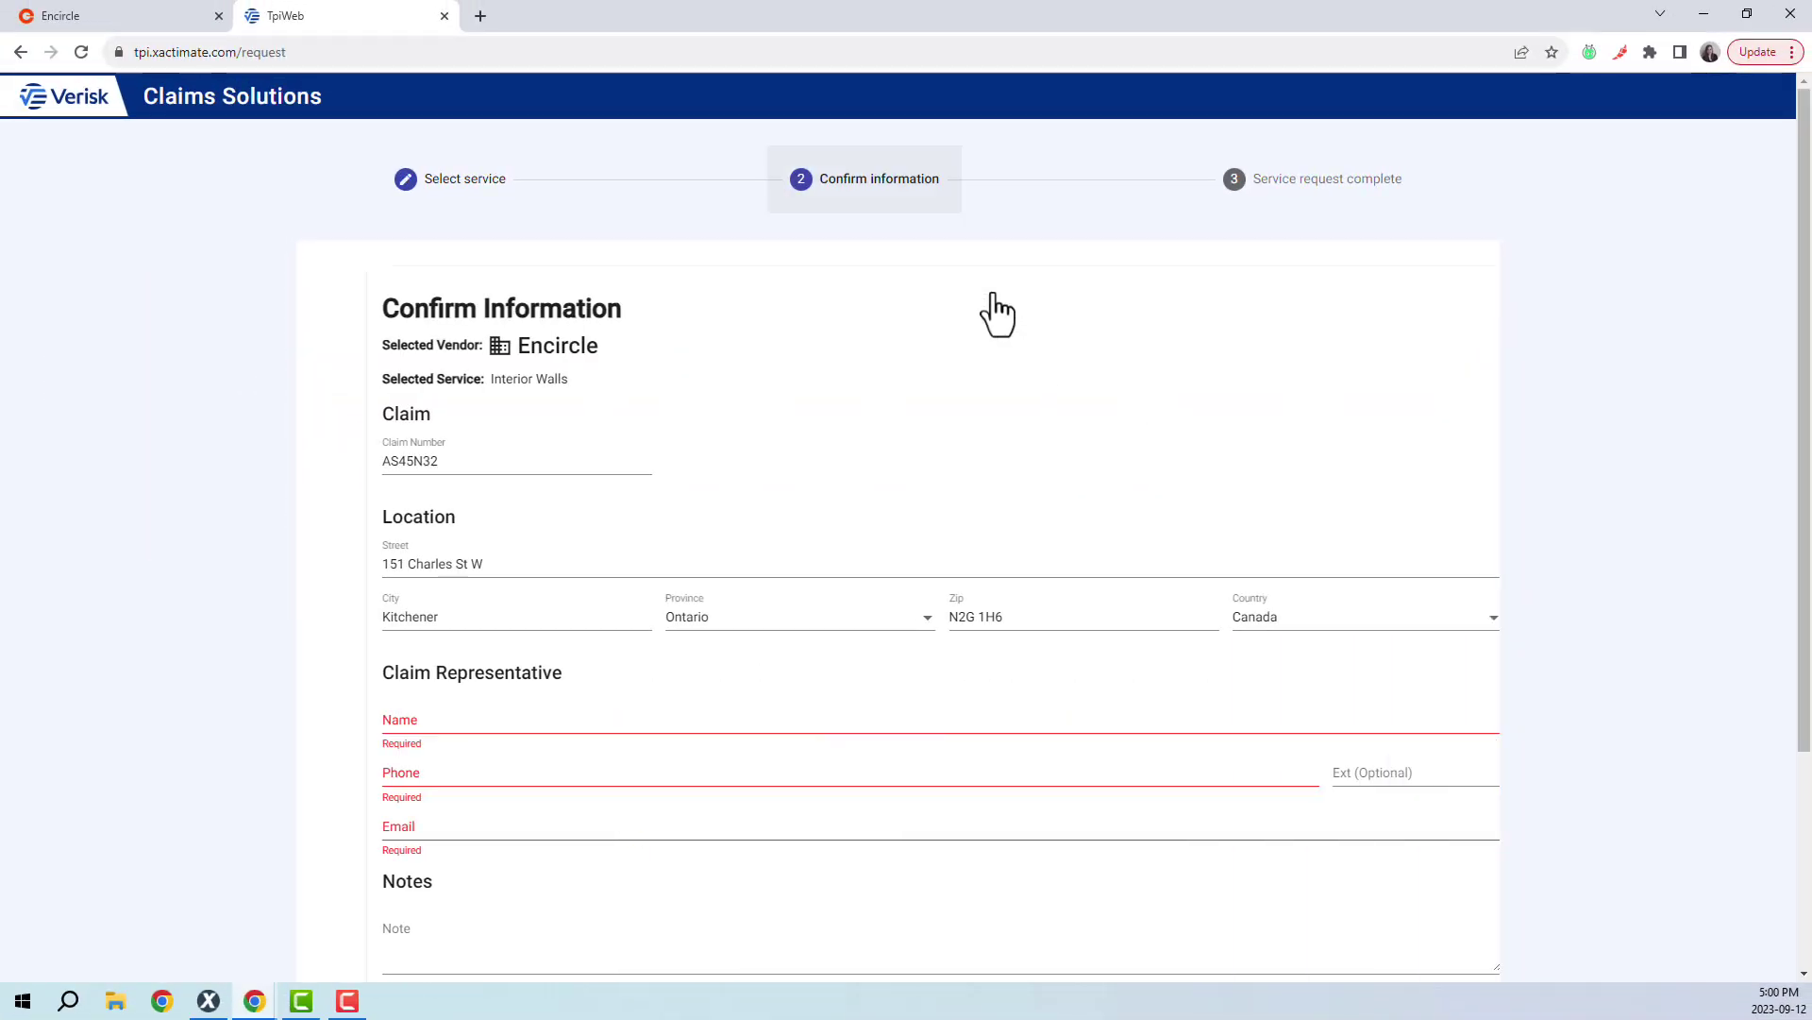
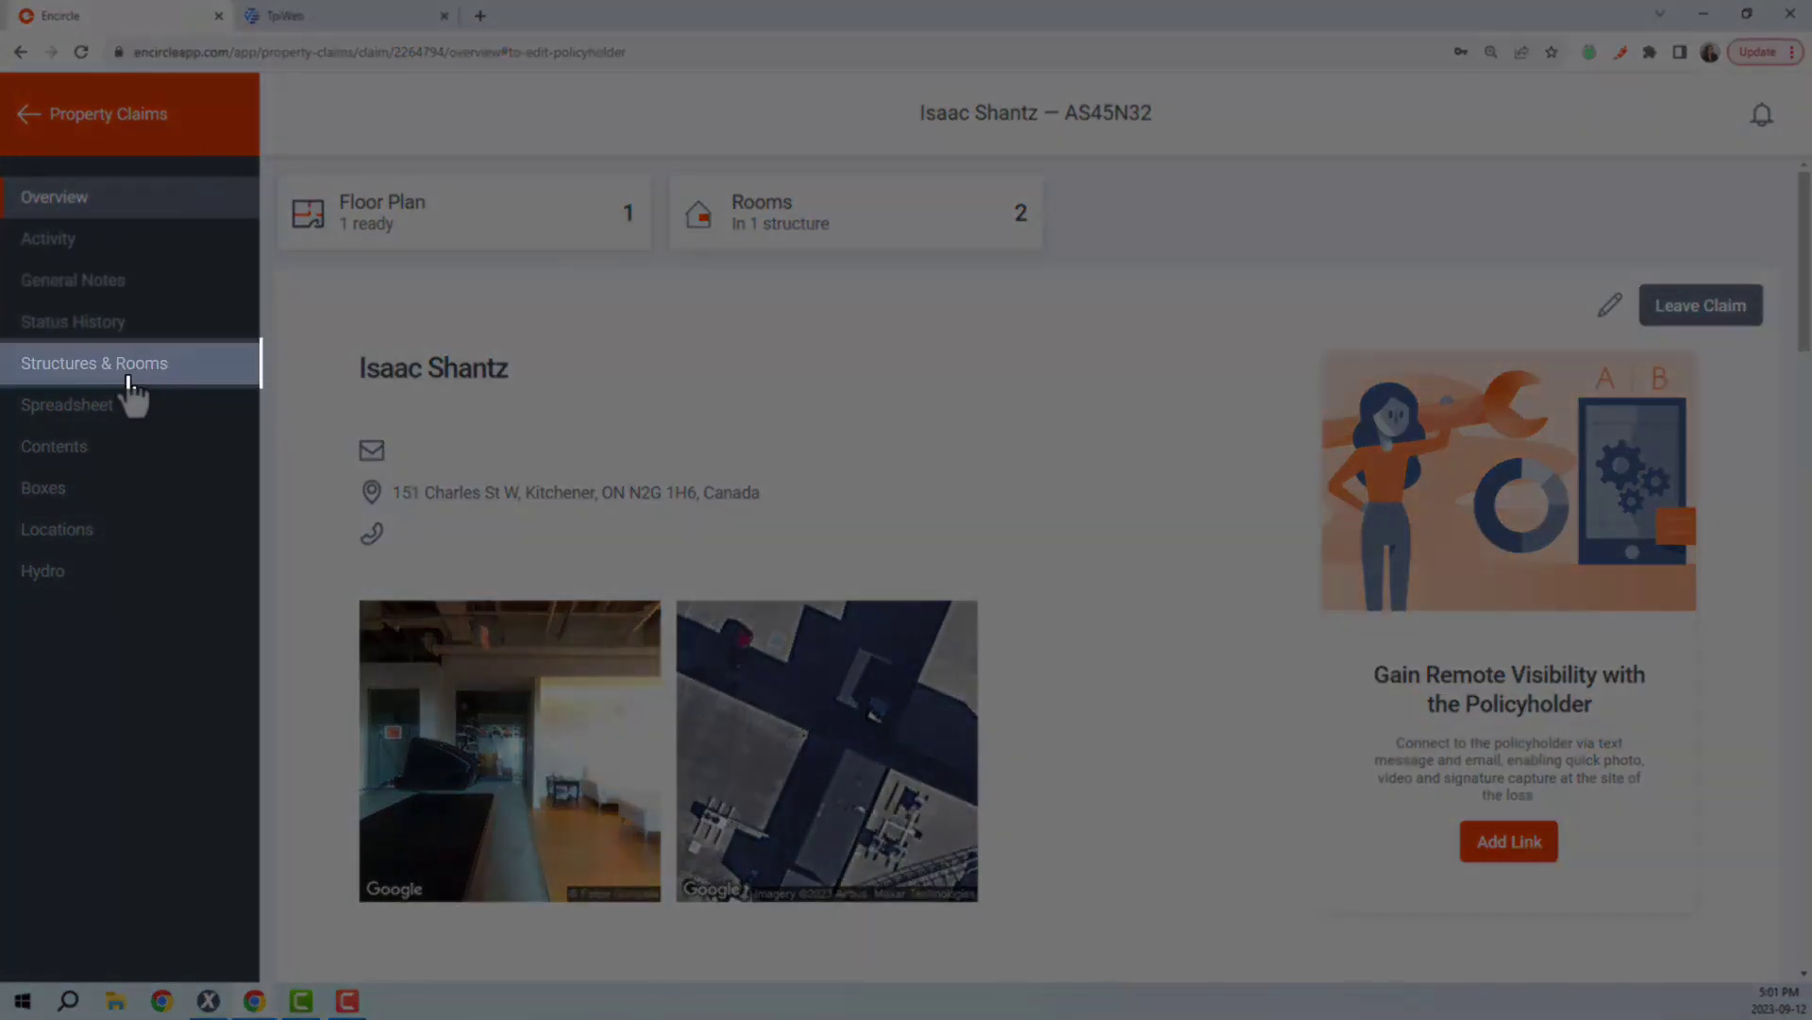
- Copy the scanned floor plan's ID from Encircle's Structures & Rooms and return to the Verisk request form
{"action": "left_click", "coordinate": [129, 378]}
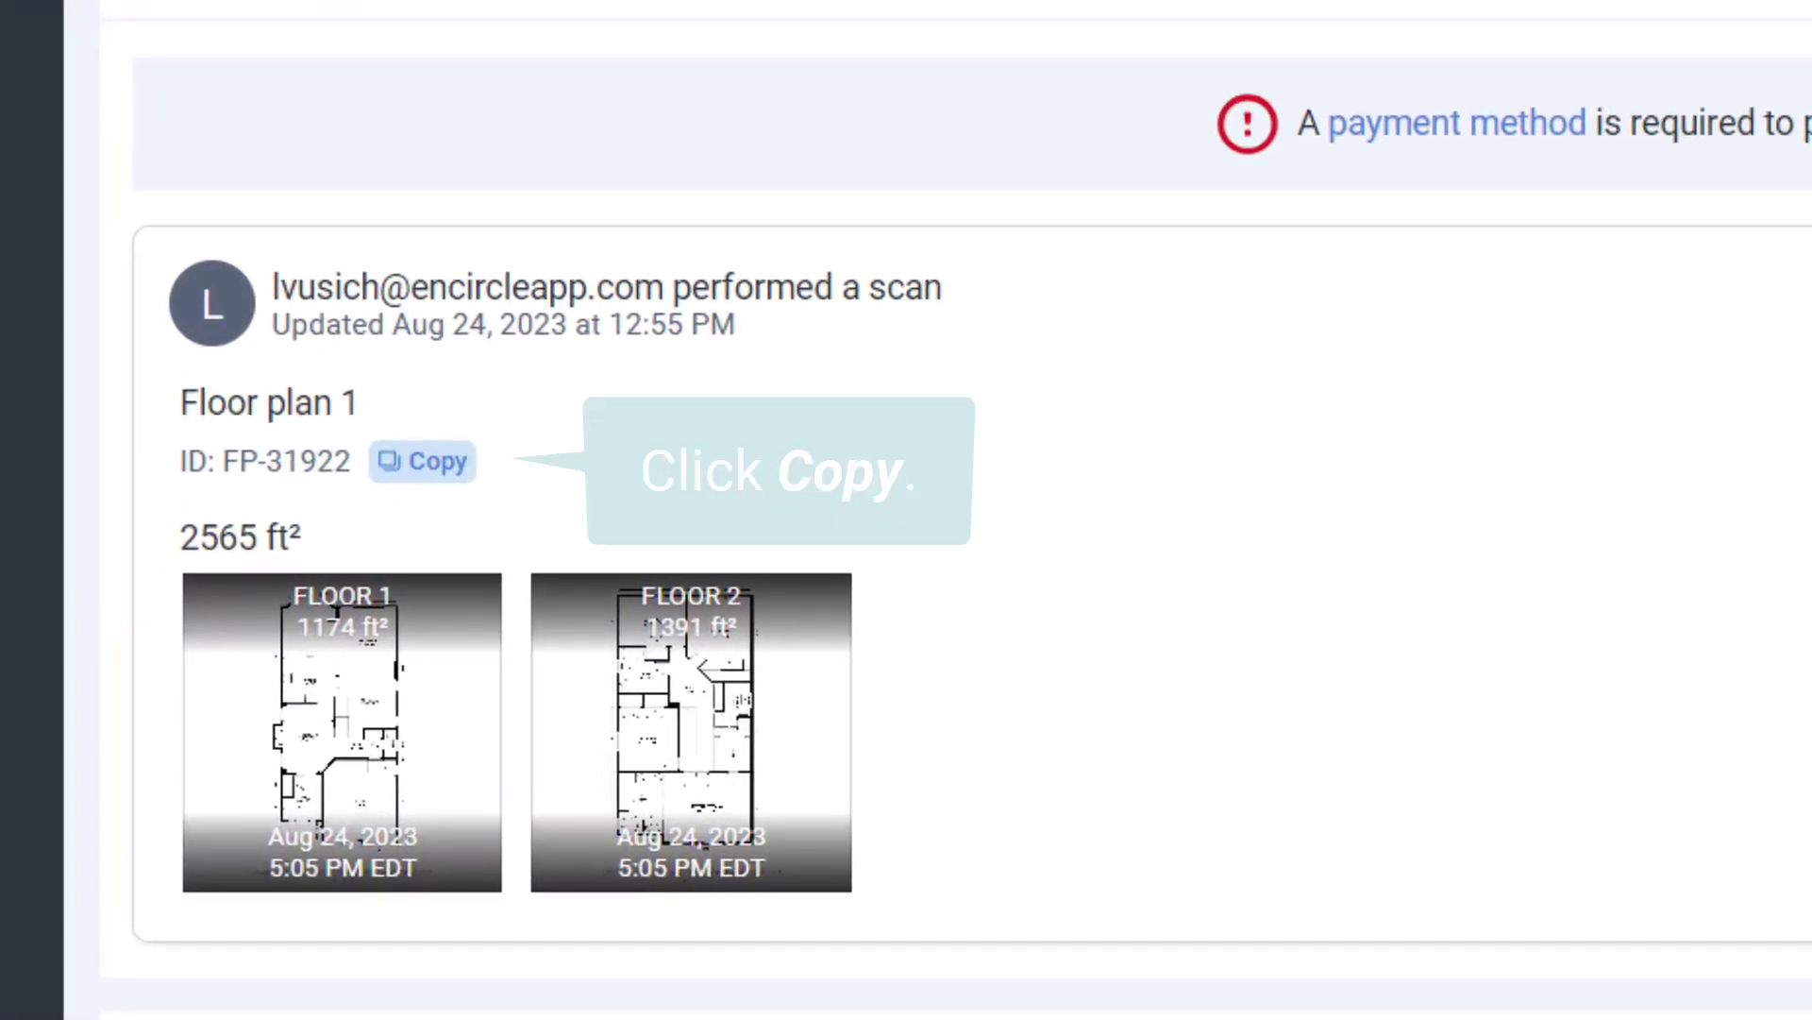
{"action": "left_click", "coordinate": [439, 463]}
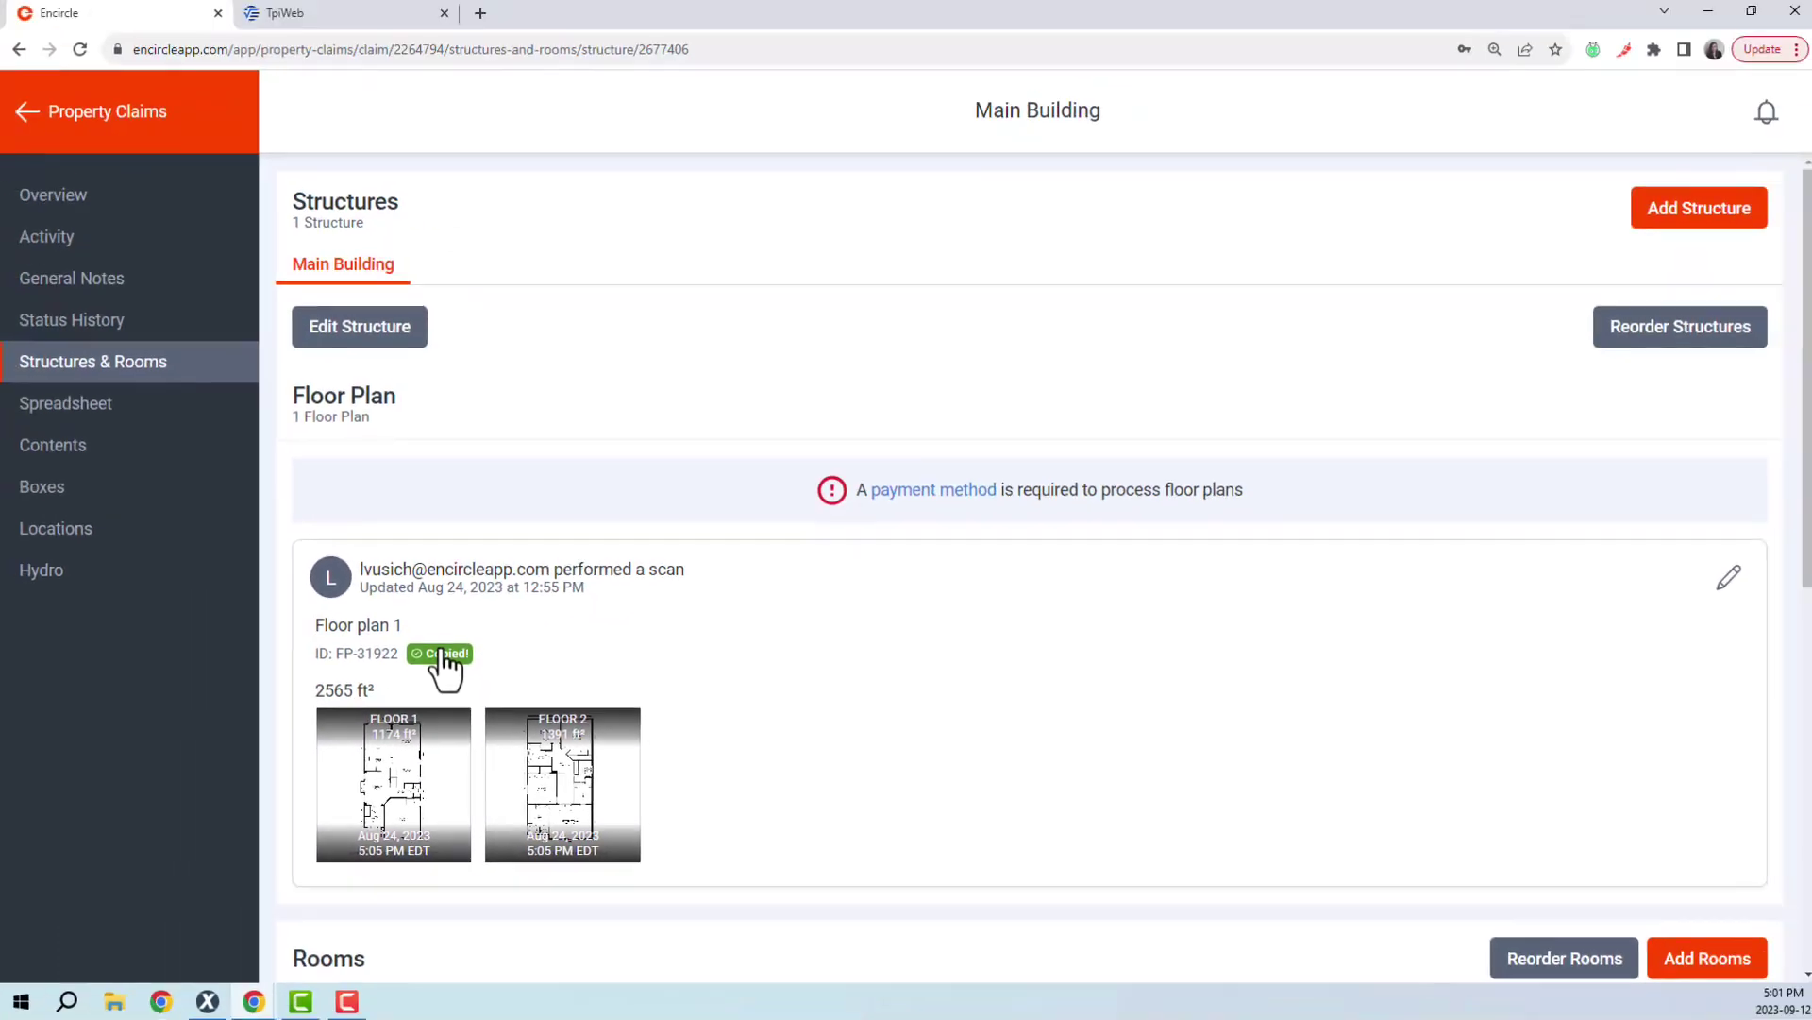
{"action": "left_click", "coordinate": [335, 15]}
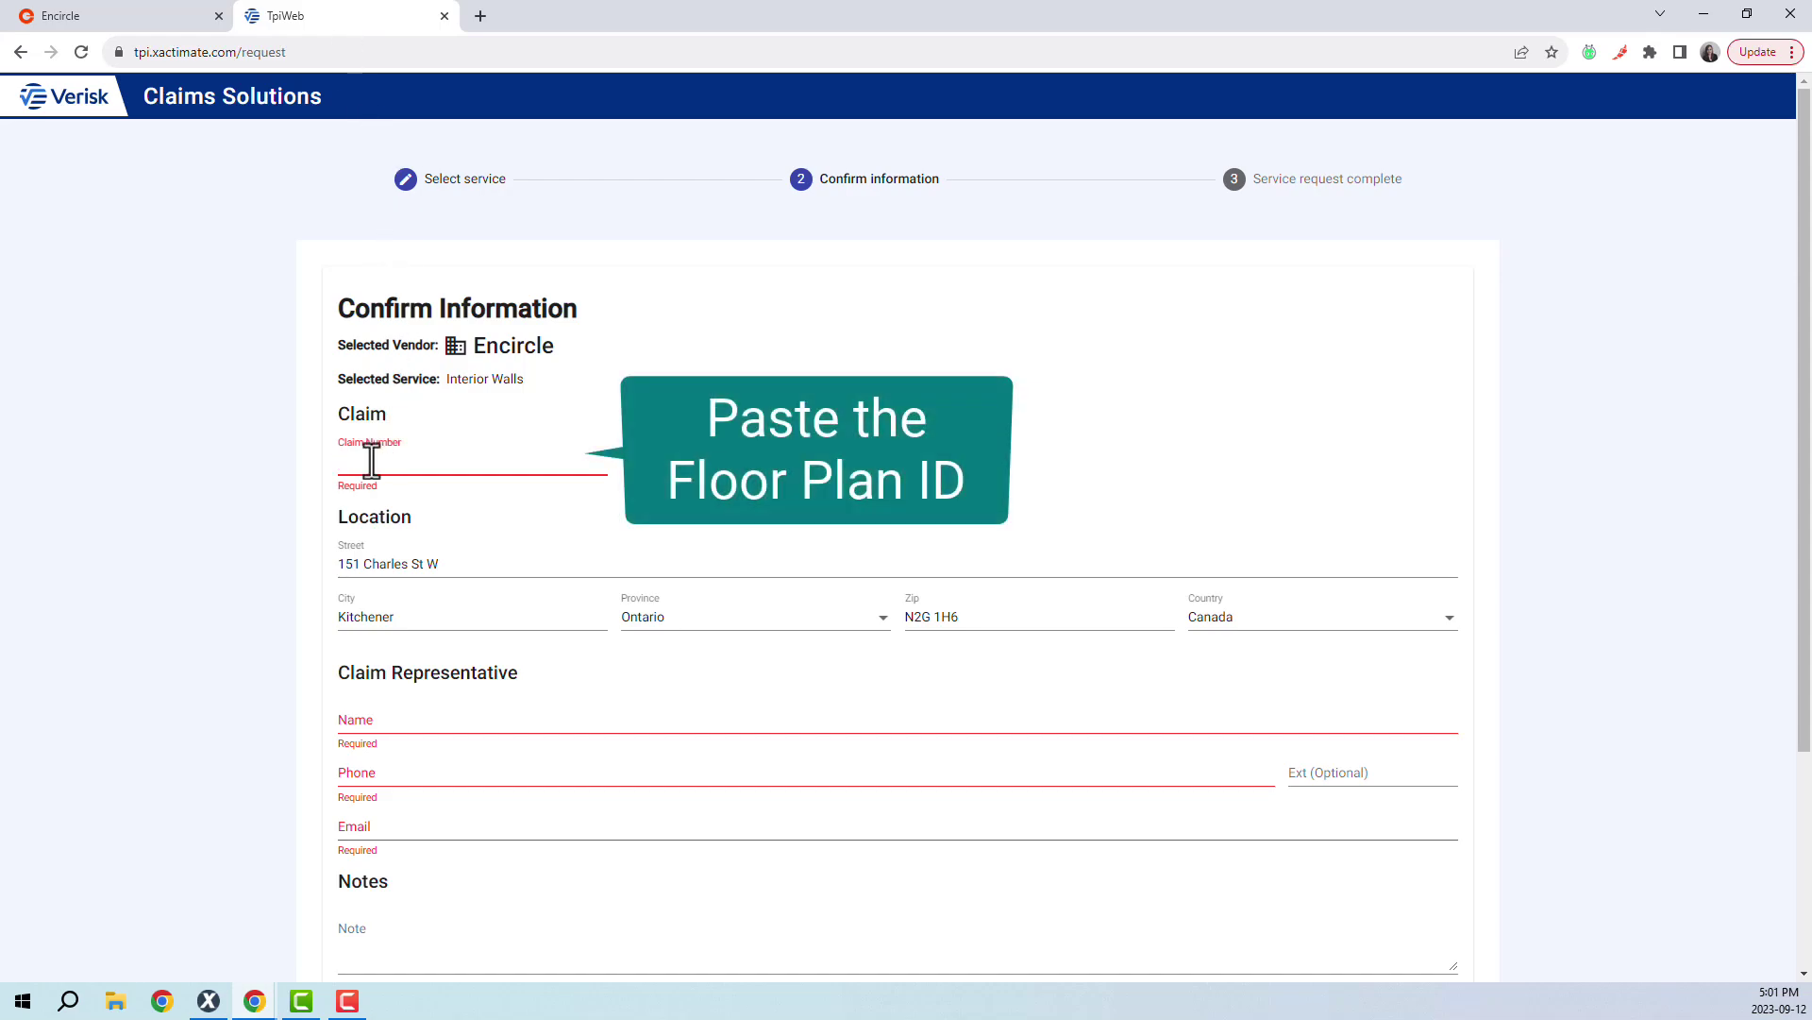
- Paste the floor plan ID as the Claim Number and look up the claim details in Encircle
{"action": "key", "text": "ctrl+v"}
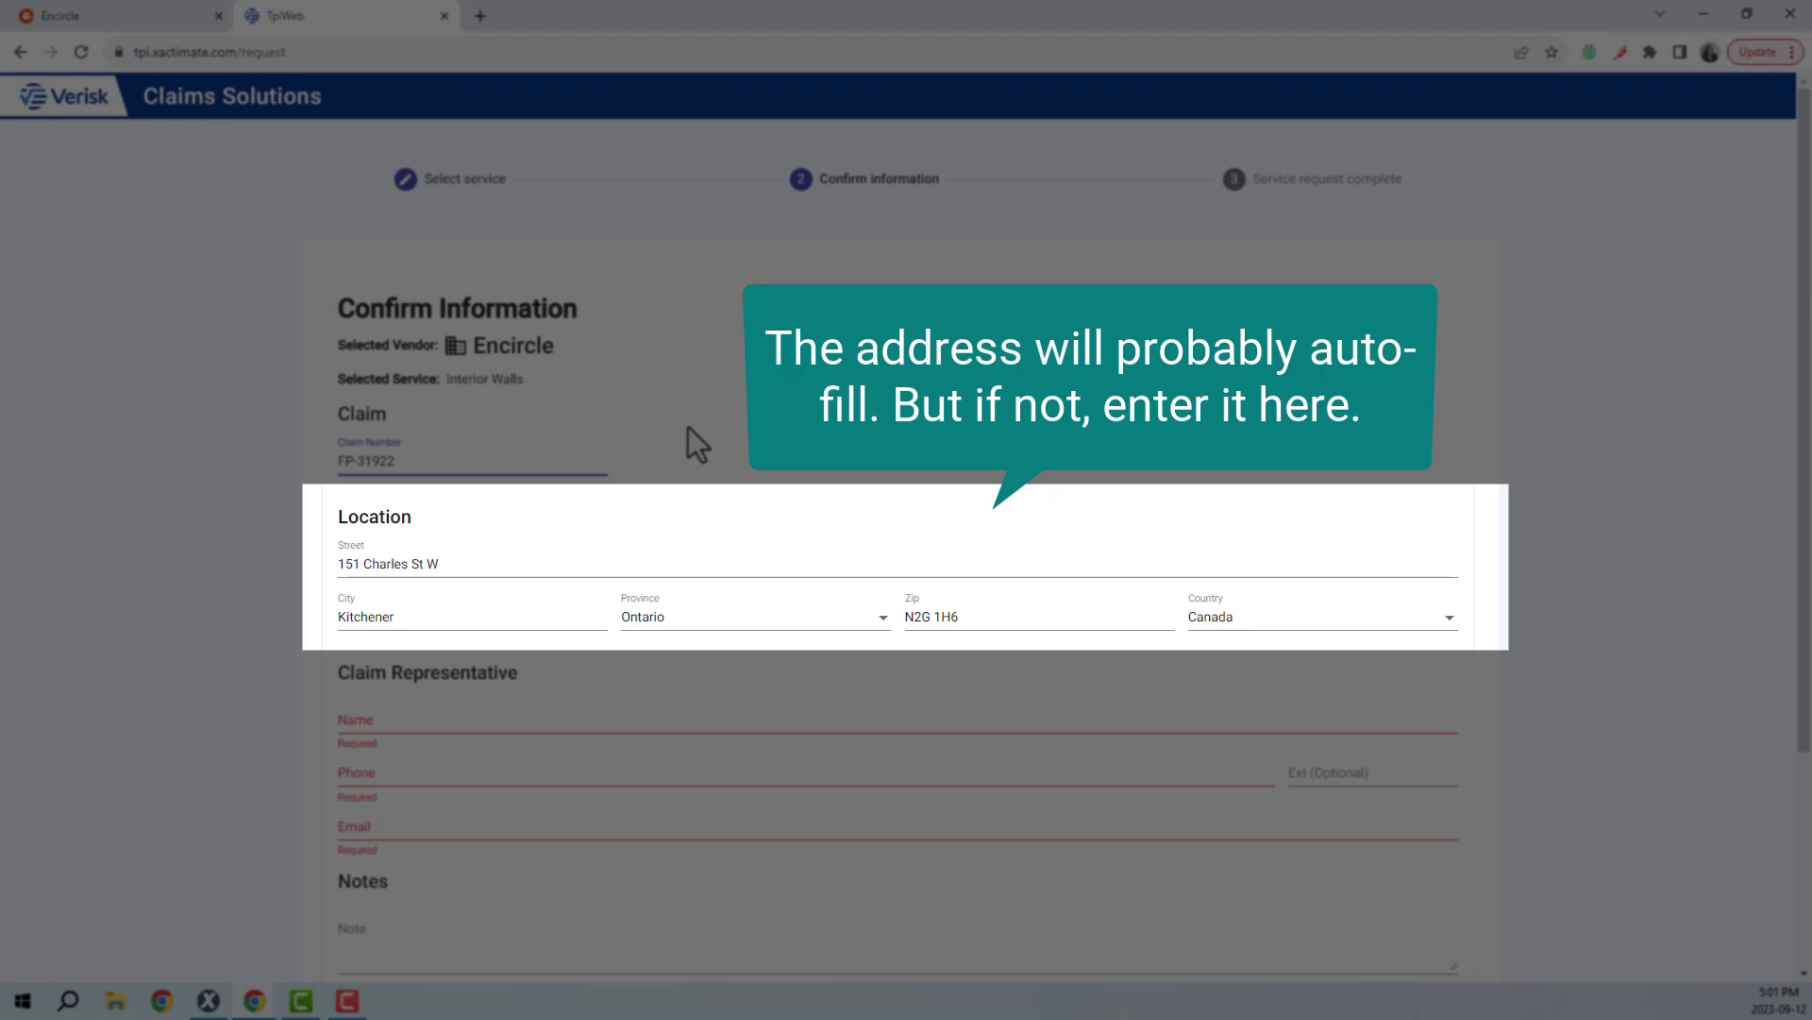
{"action": "scroll", "coordinate": [688, 427], "scroll_direction": "down", "scroll_amount": 1}
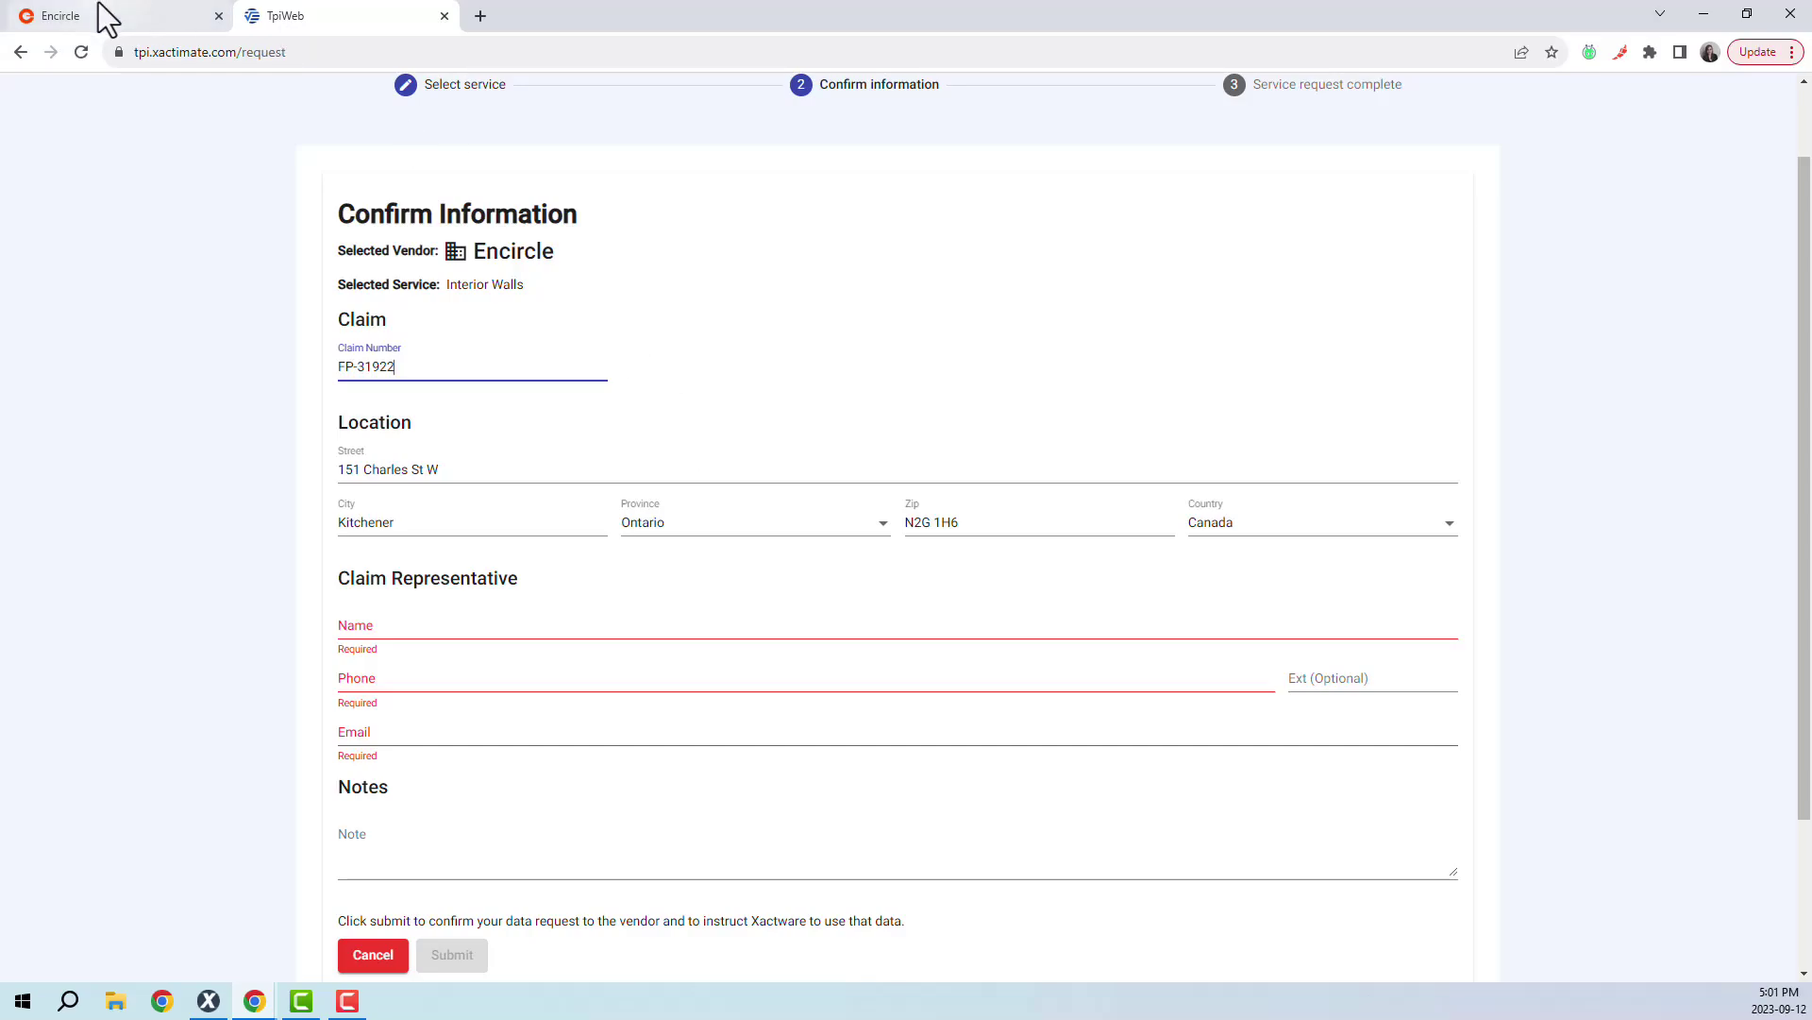
{"action": "left_click", "coordinate": [107, 19]}
{"action": "left_click", "coordinate": [118, 203]}
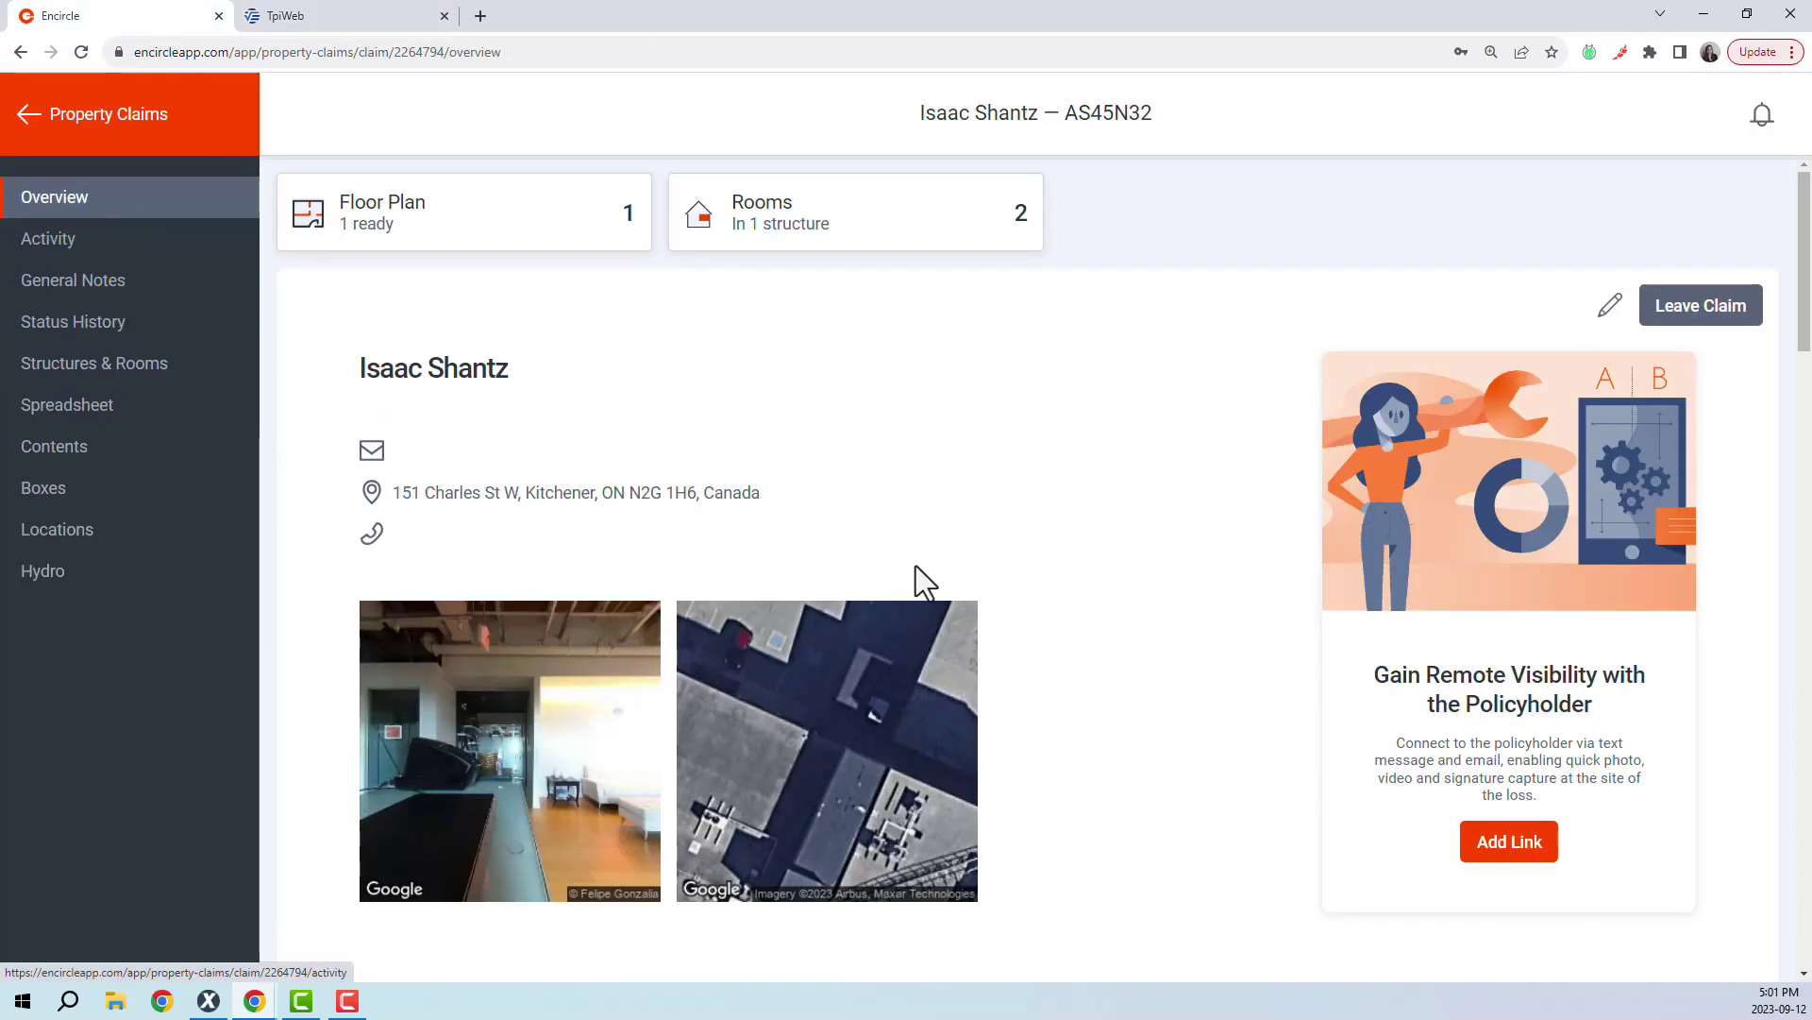
{"action": "scroll", "coordinate": [916, 565], "scroll_direction": "down", "scroll_amount": 20}
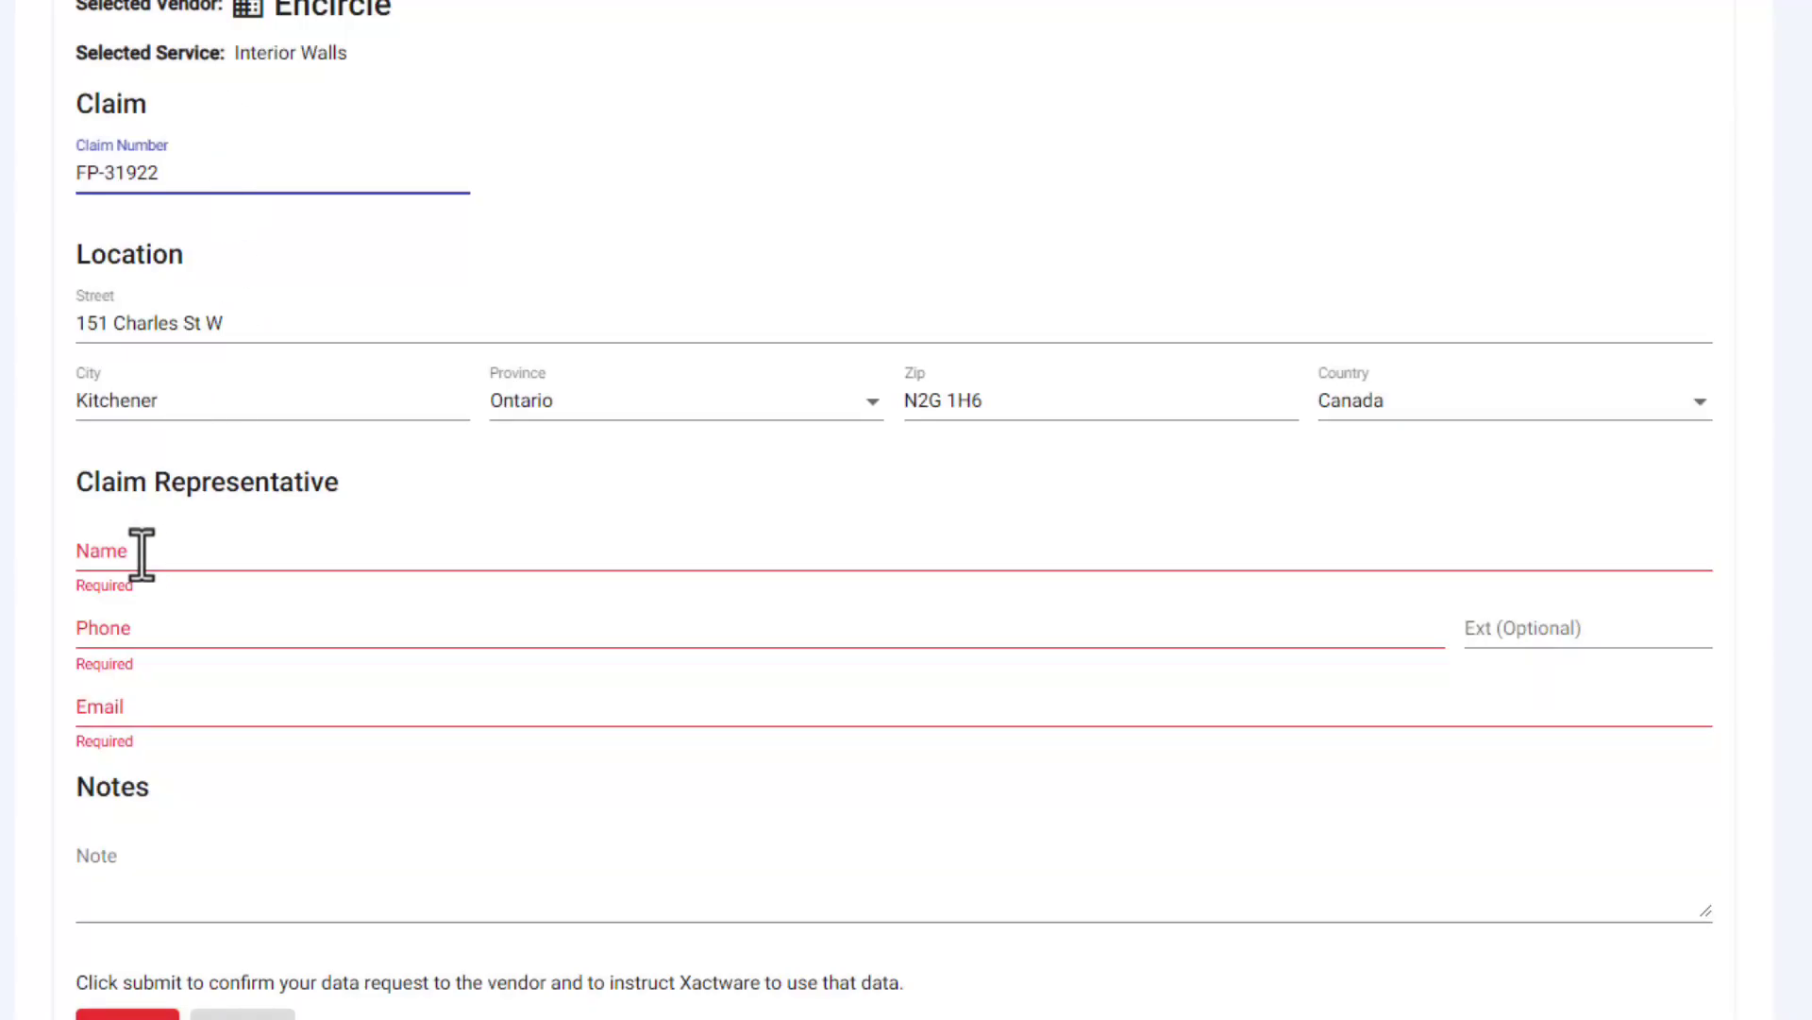
- Enter the claim representative's name, phone number and e-mail address on the request form
{"action": "left_click", "coordinate": [141, 553]}
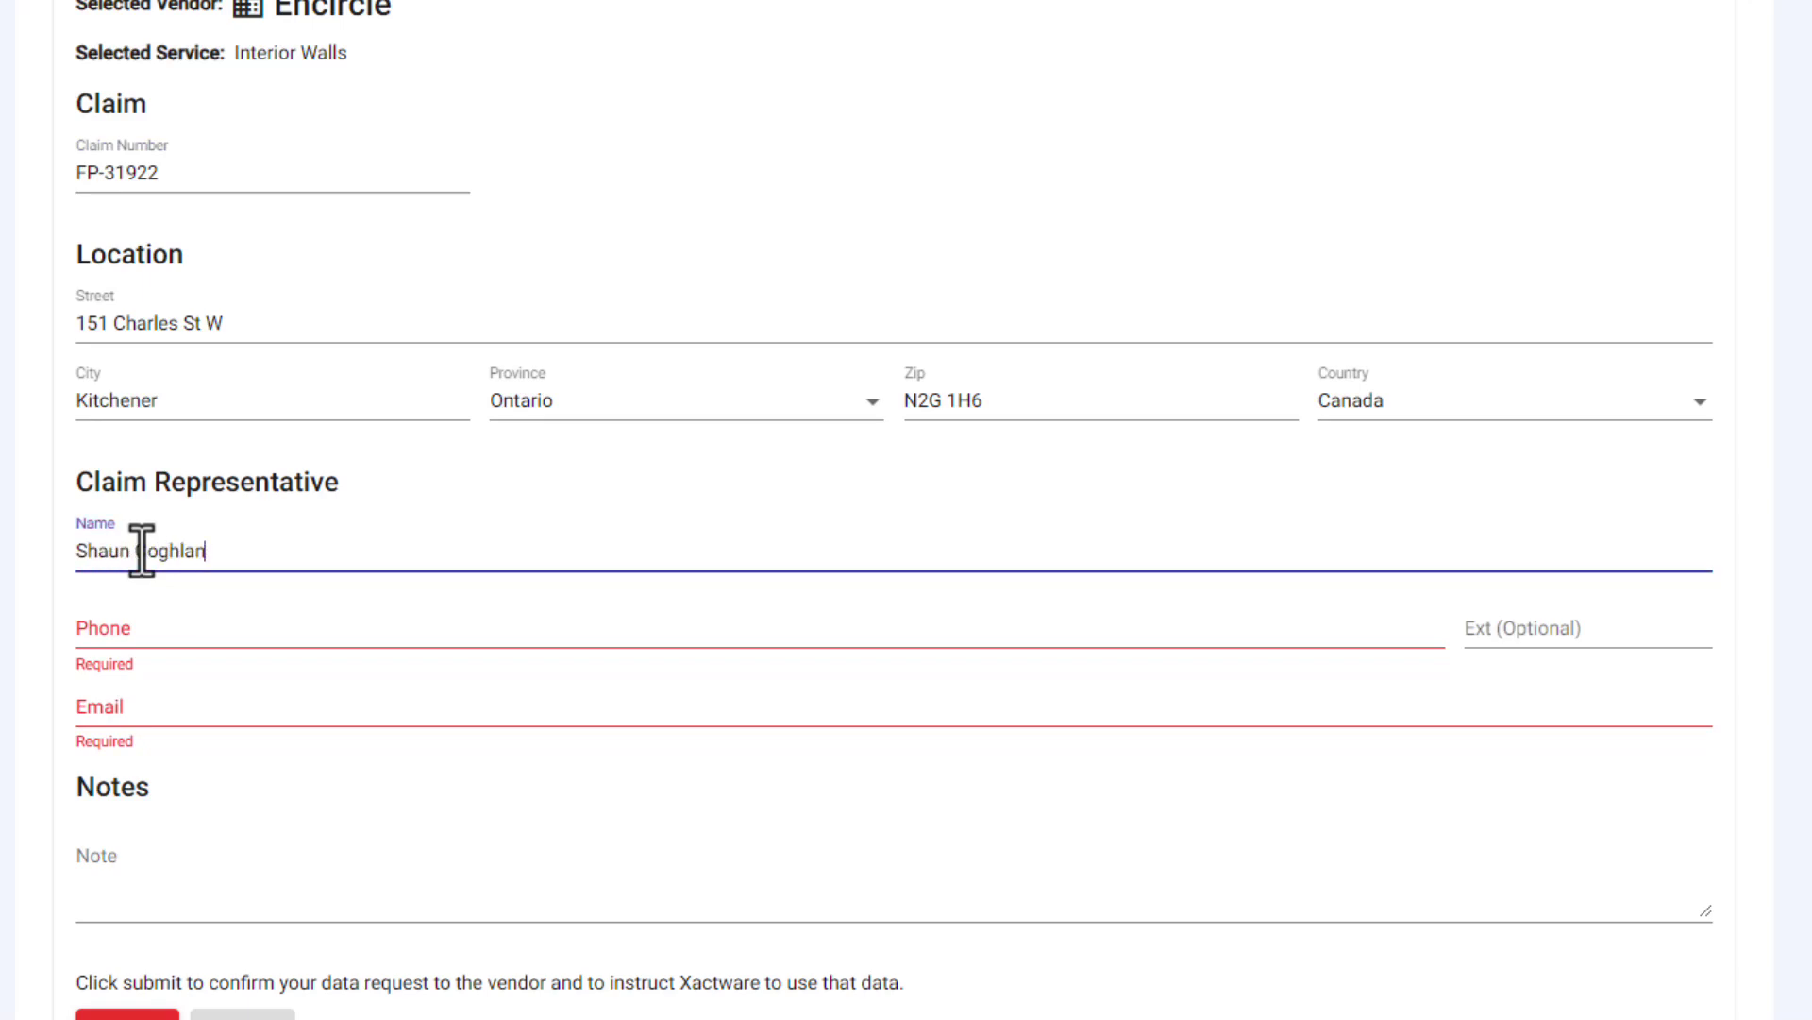
{"action": "key", "text": "Tab"}
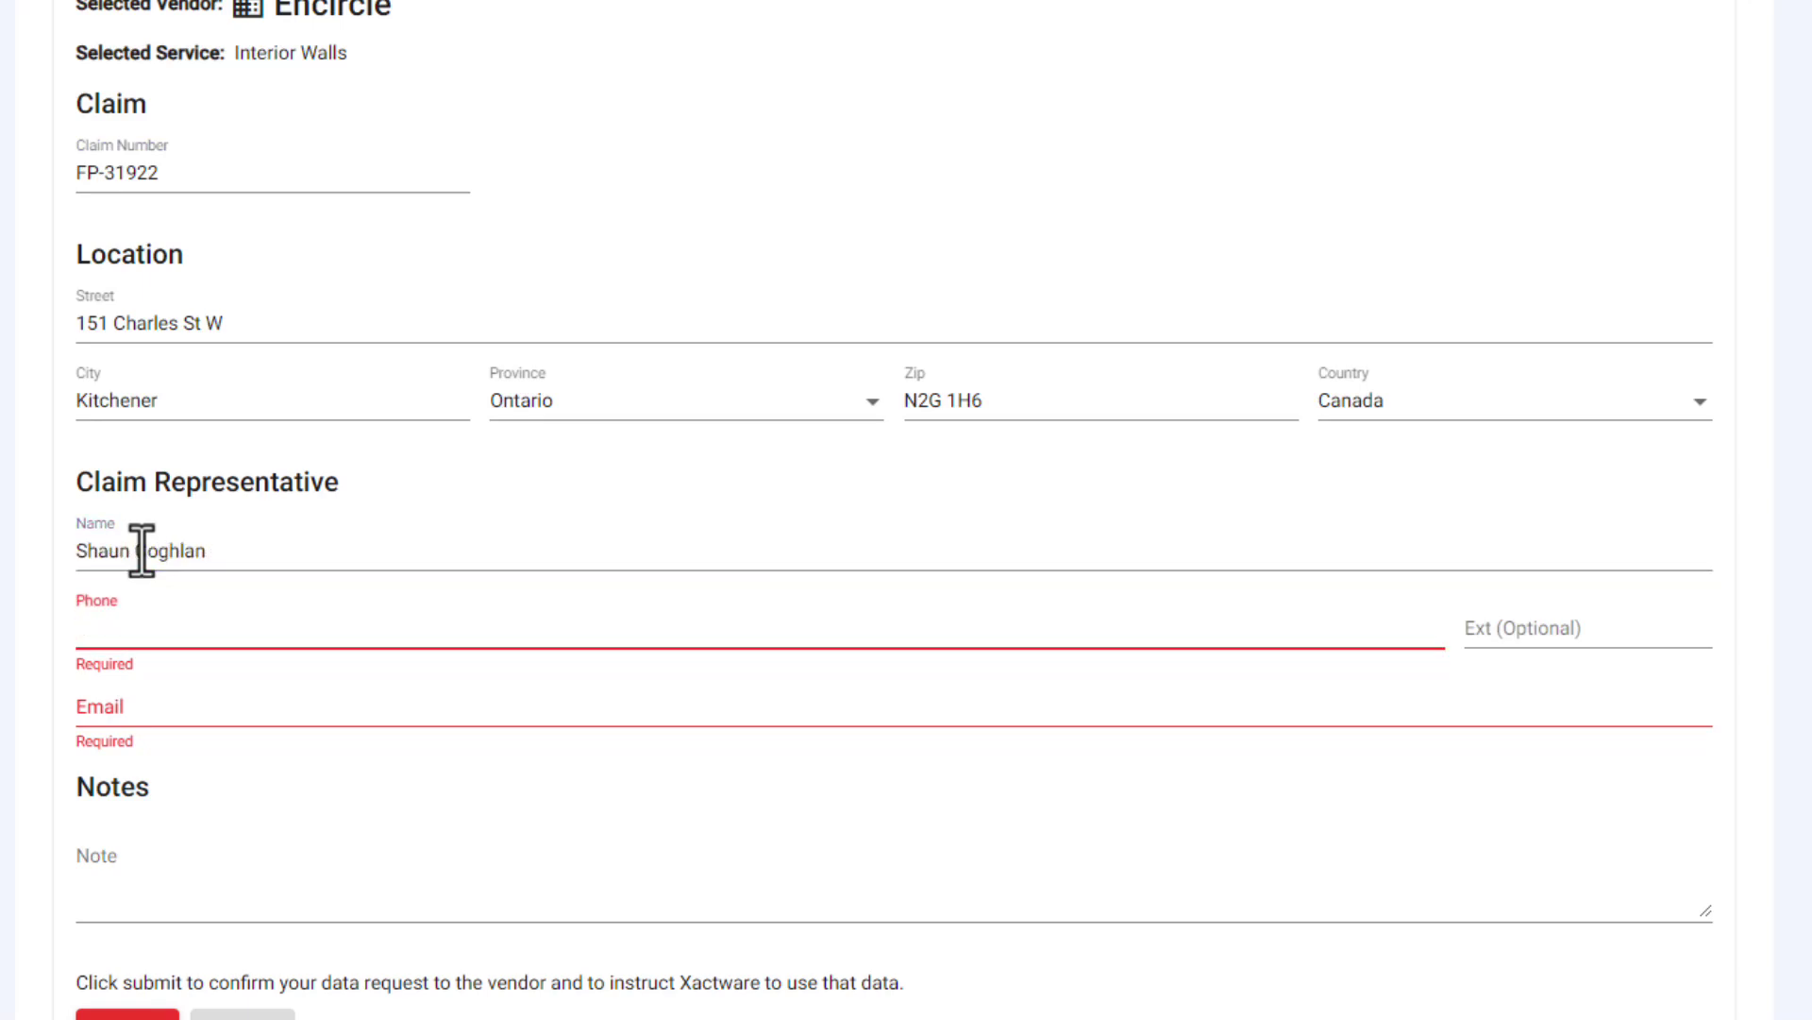
{"action": "key", "text": "Tab"}
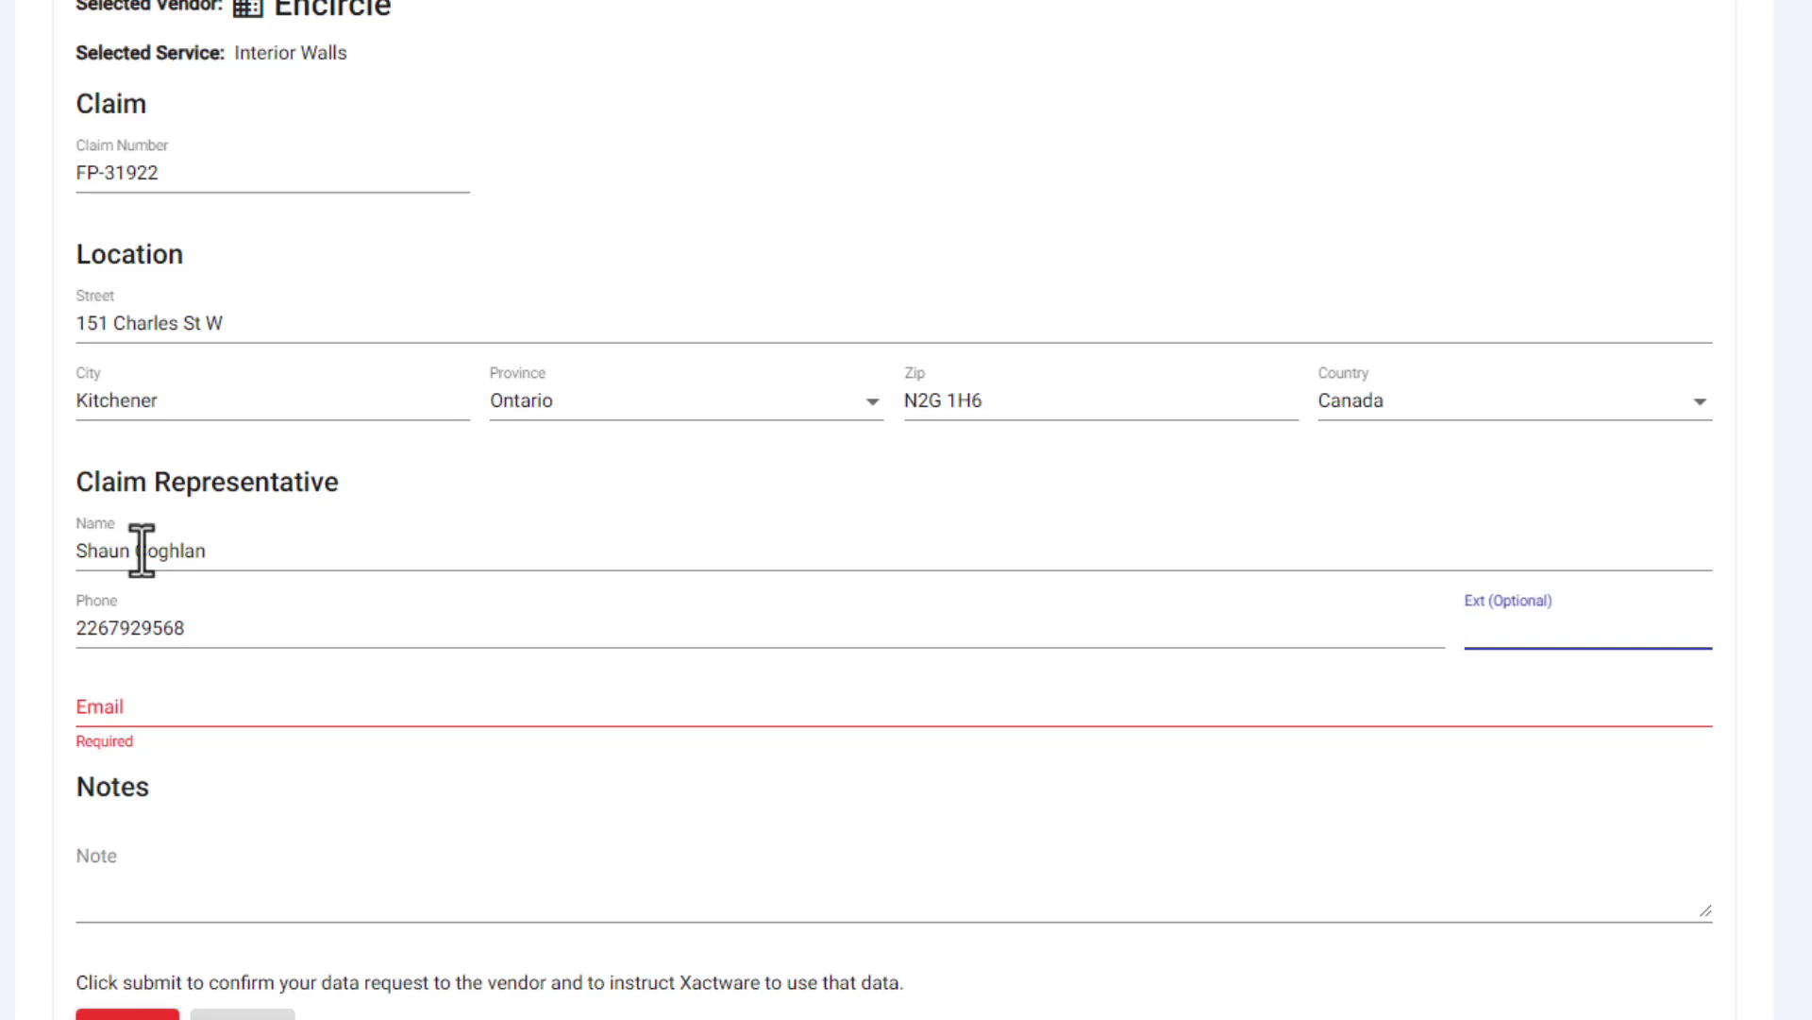
{"action": "key", "text": "Tab"}
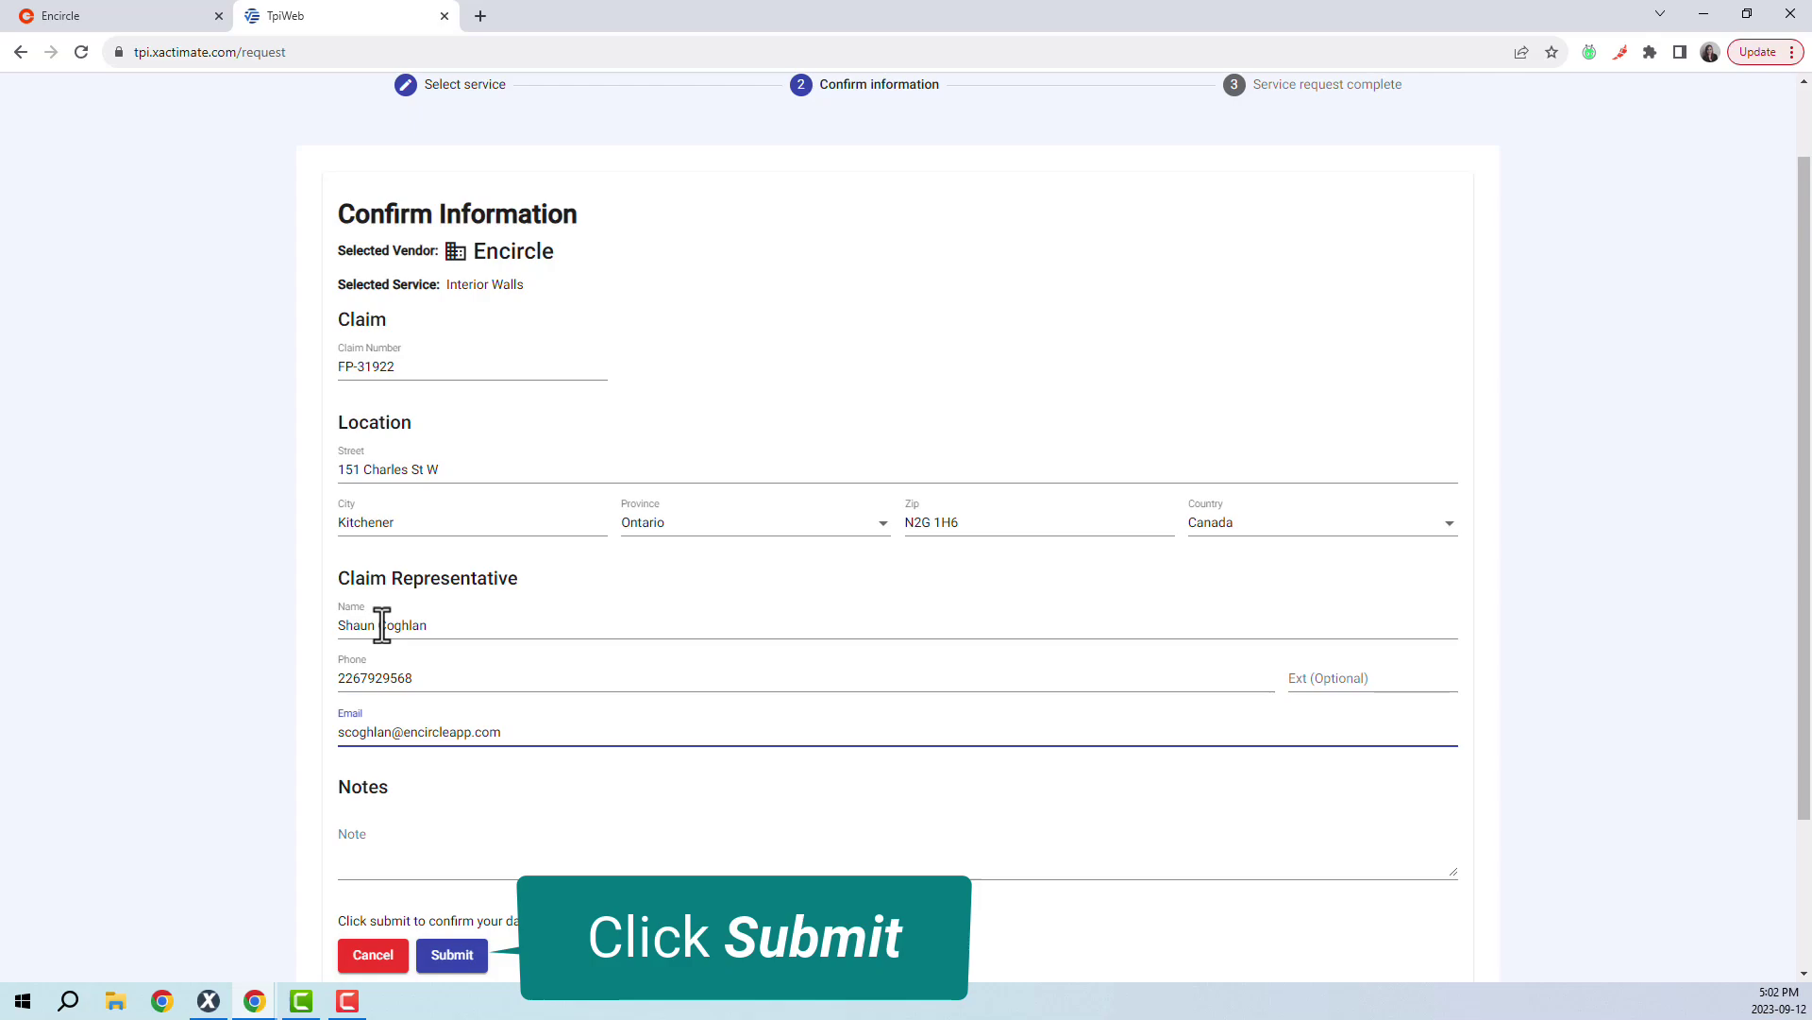
- Submit the Encircle interior walls data request and bring up Xactimate's Local Projects list
{"action": "left_click", "coordinate": [457, 954]}
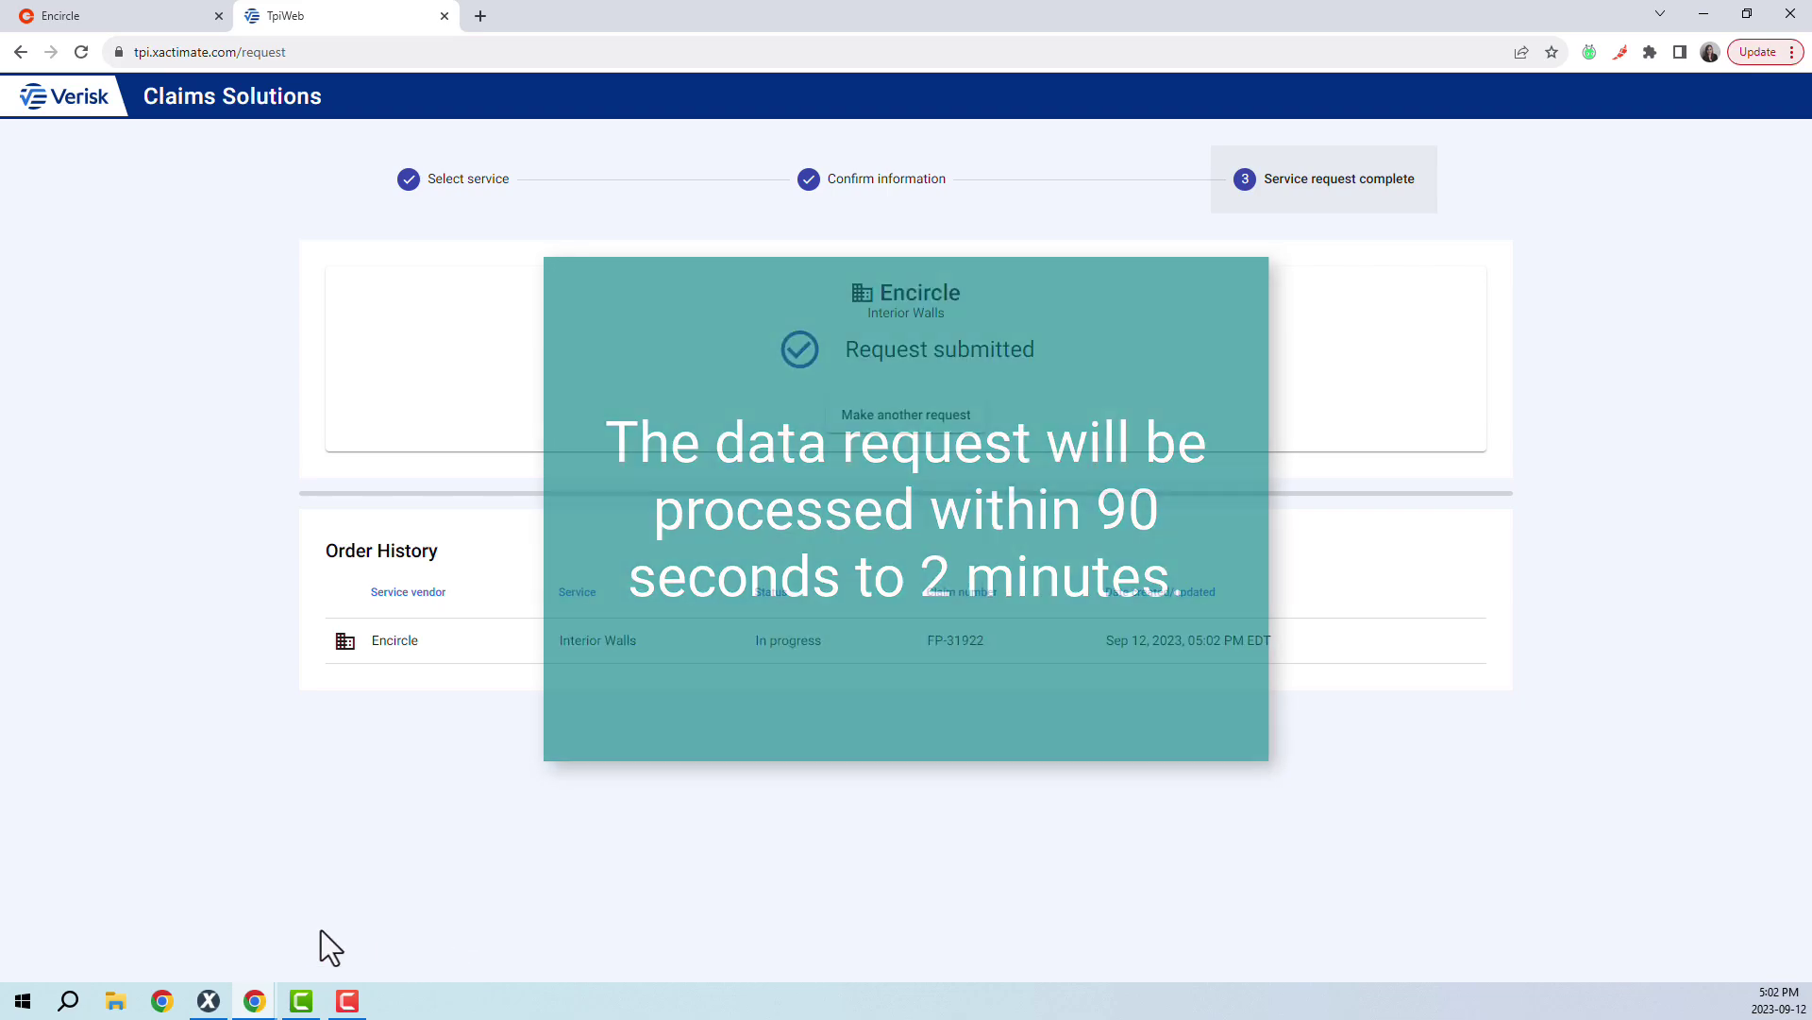
{"action": "left_click", "coordinate": [211, 1001]}
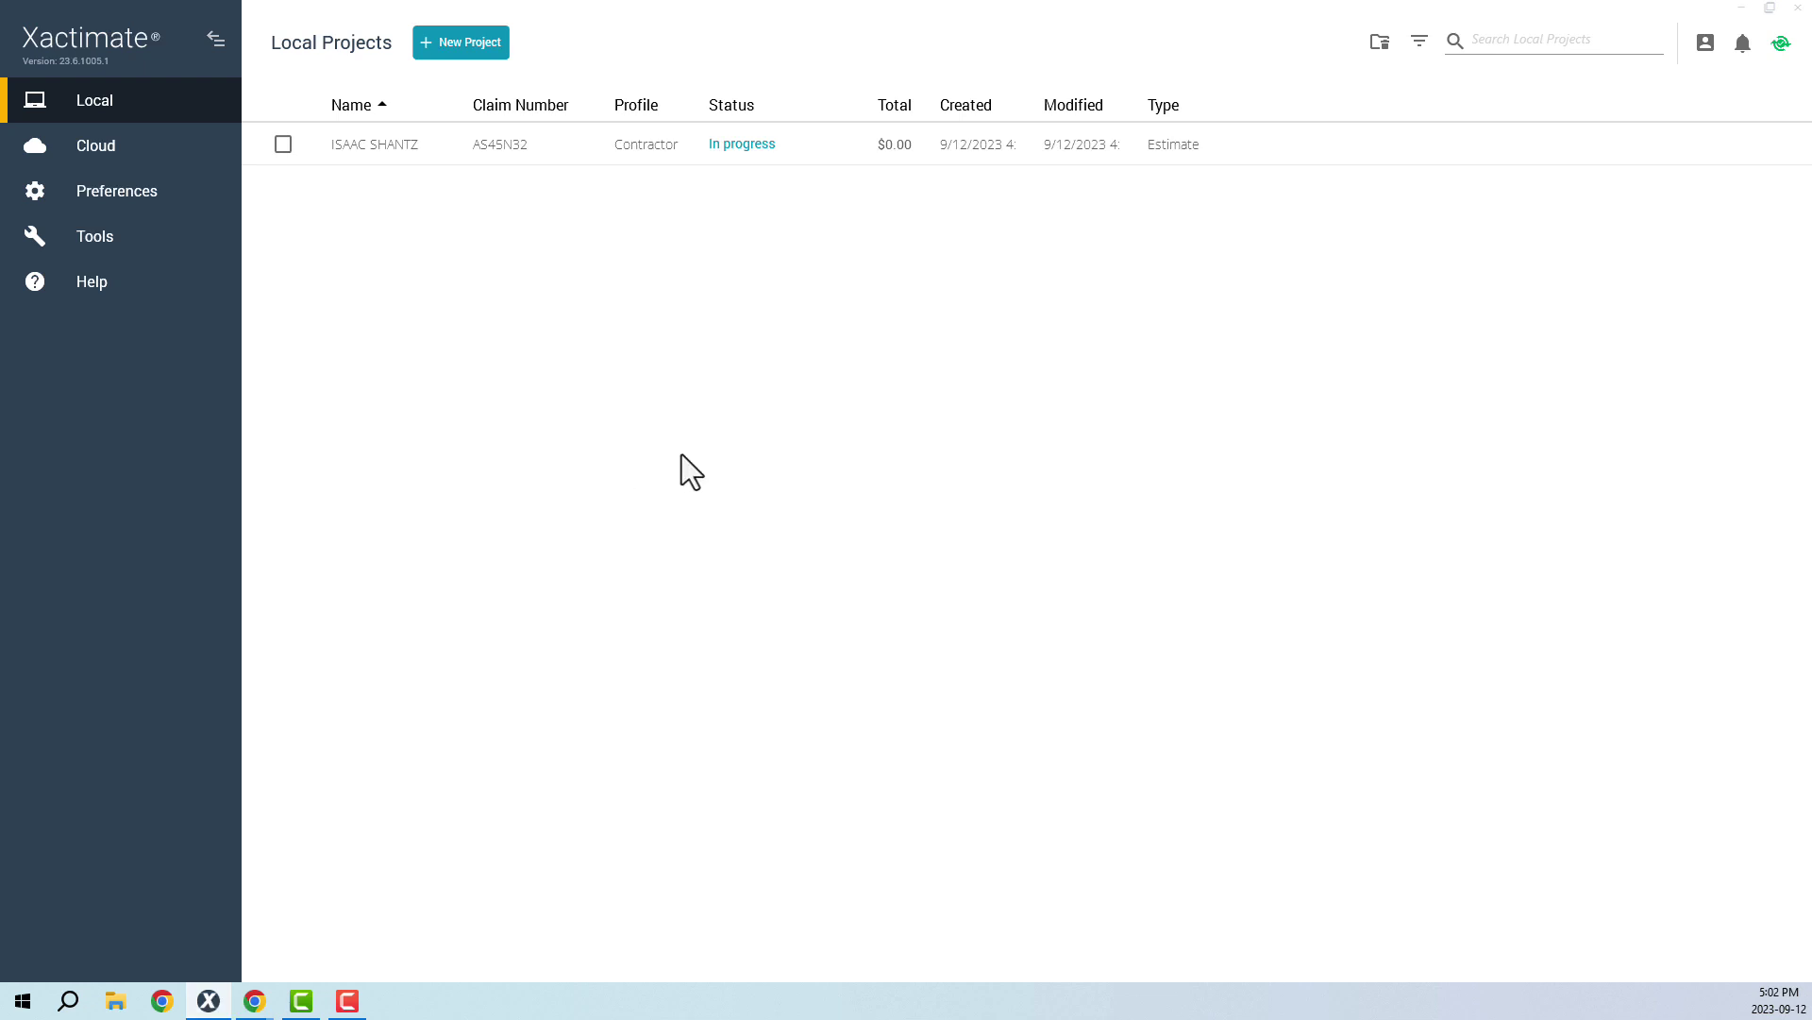
- Sync local projects, open the policyholder's project, and load its empty Sketch under Estimate
{"action": "left_click", "coordinate": [1781, 44]}
{"action": "left_click", "coordinate": [830, 141]}
{"action": "double_click", "coordinate": [829, 142]}
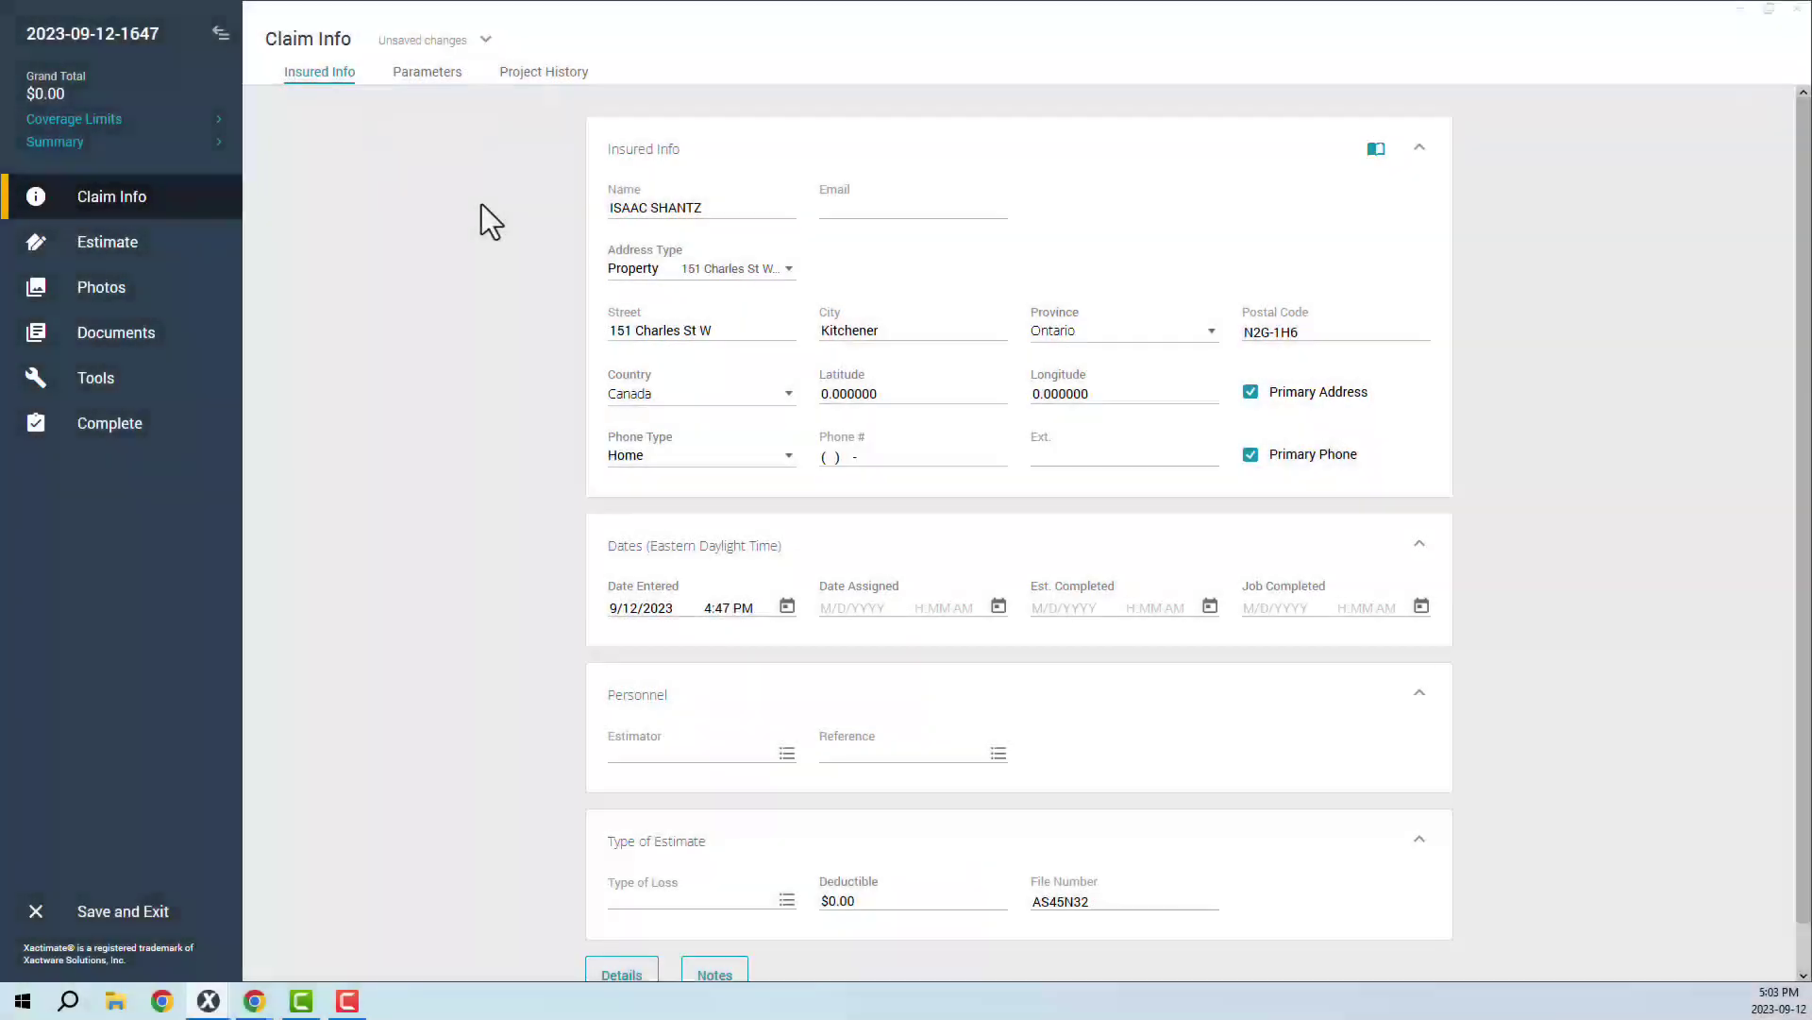
{"action": "left_click", "coordinate": [204, 242]}
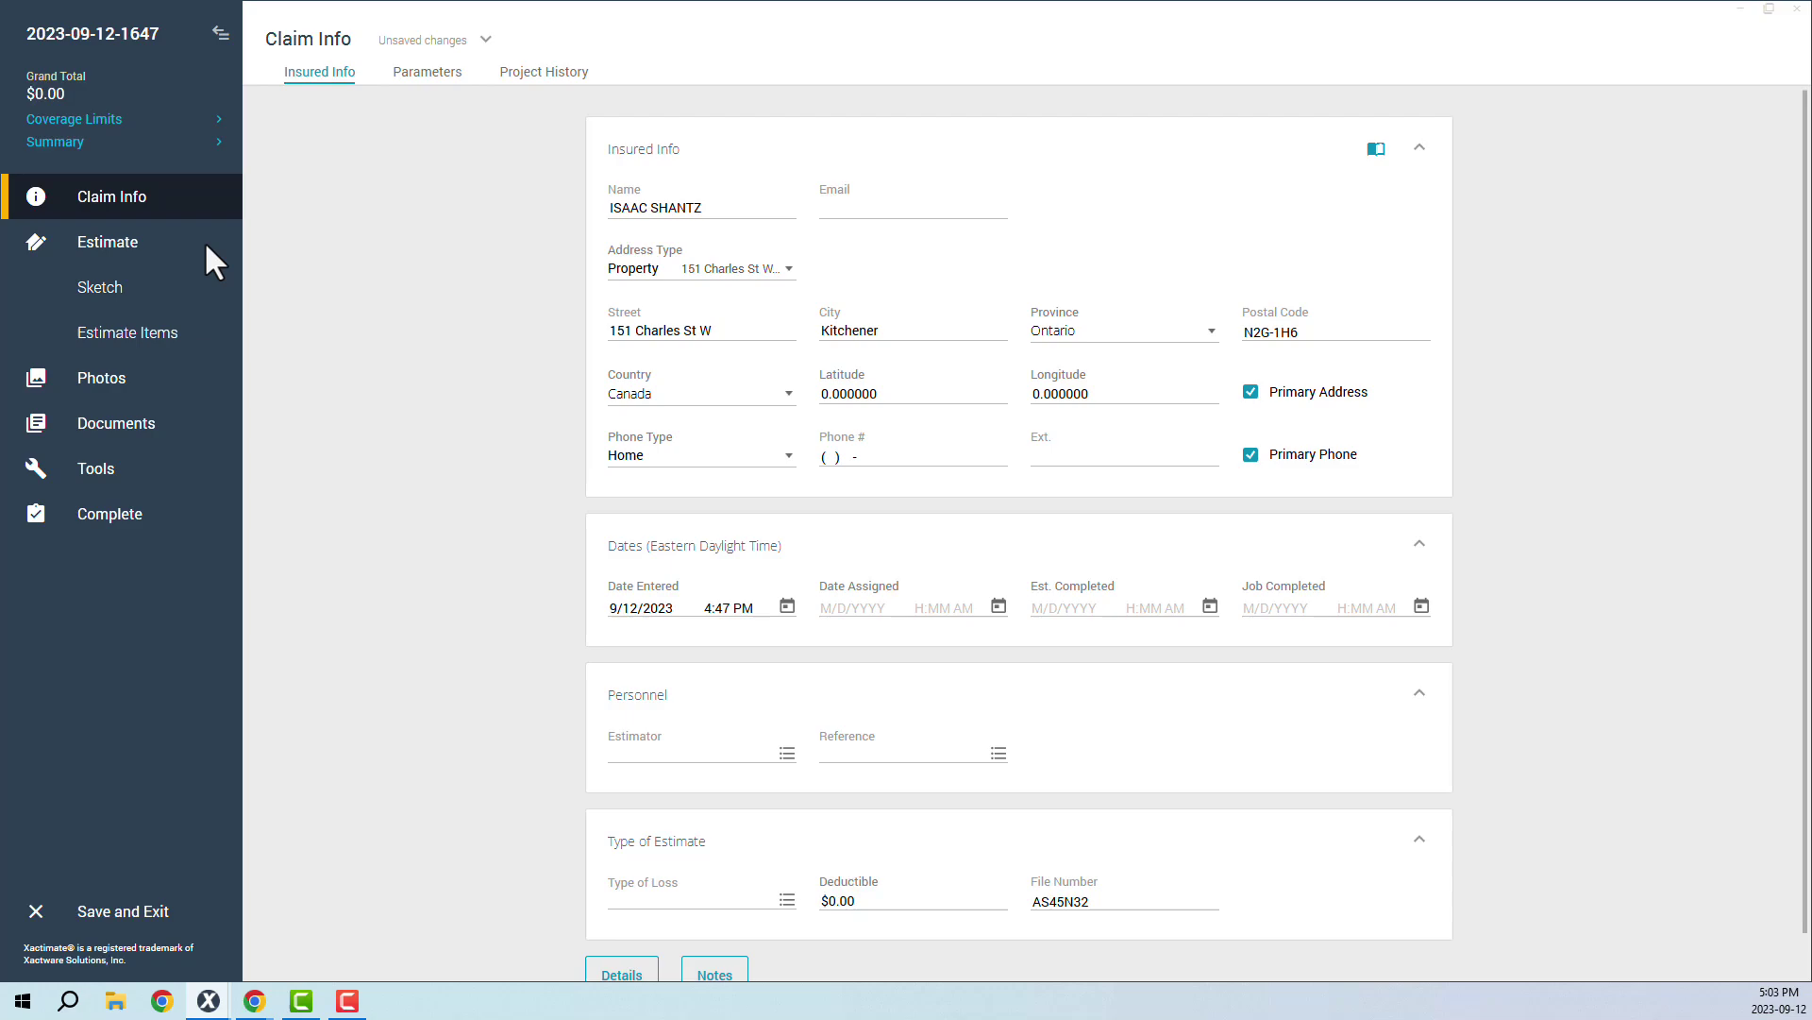
{"action": "left_click", "coordinate": [127, 287]}
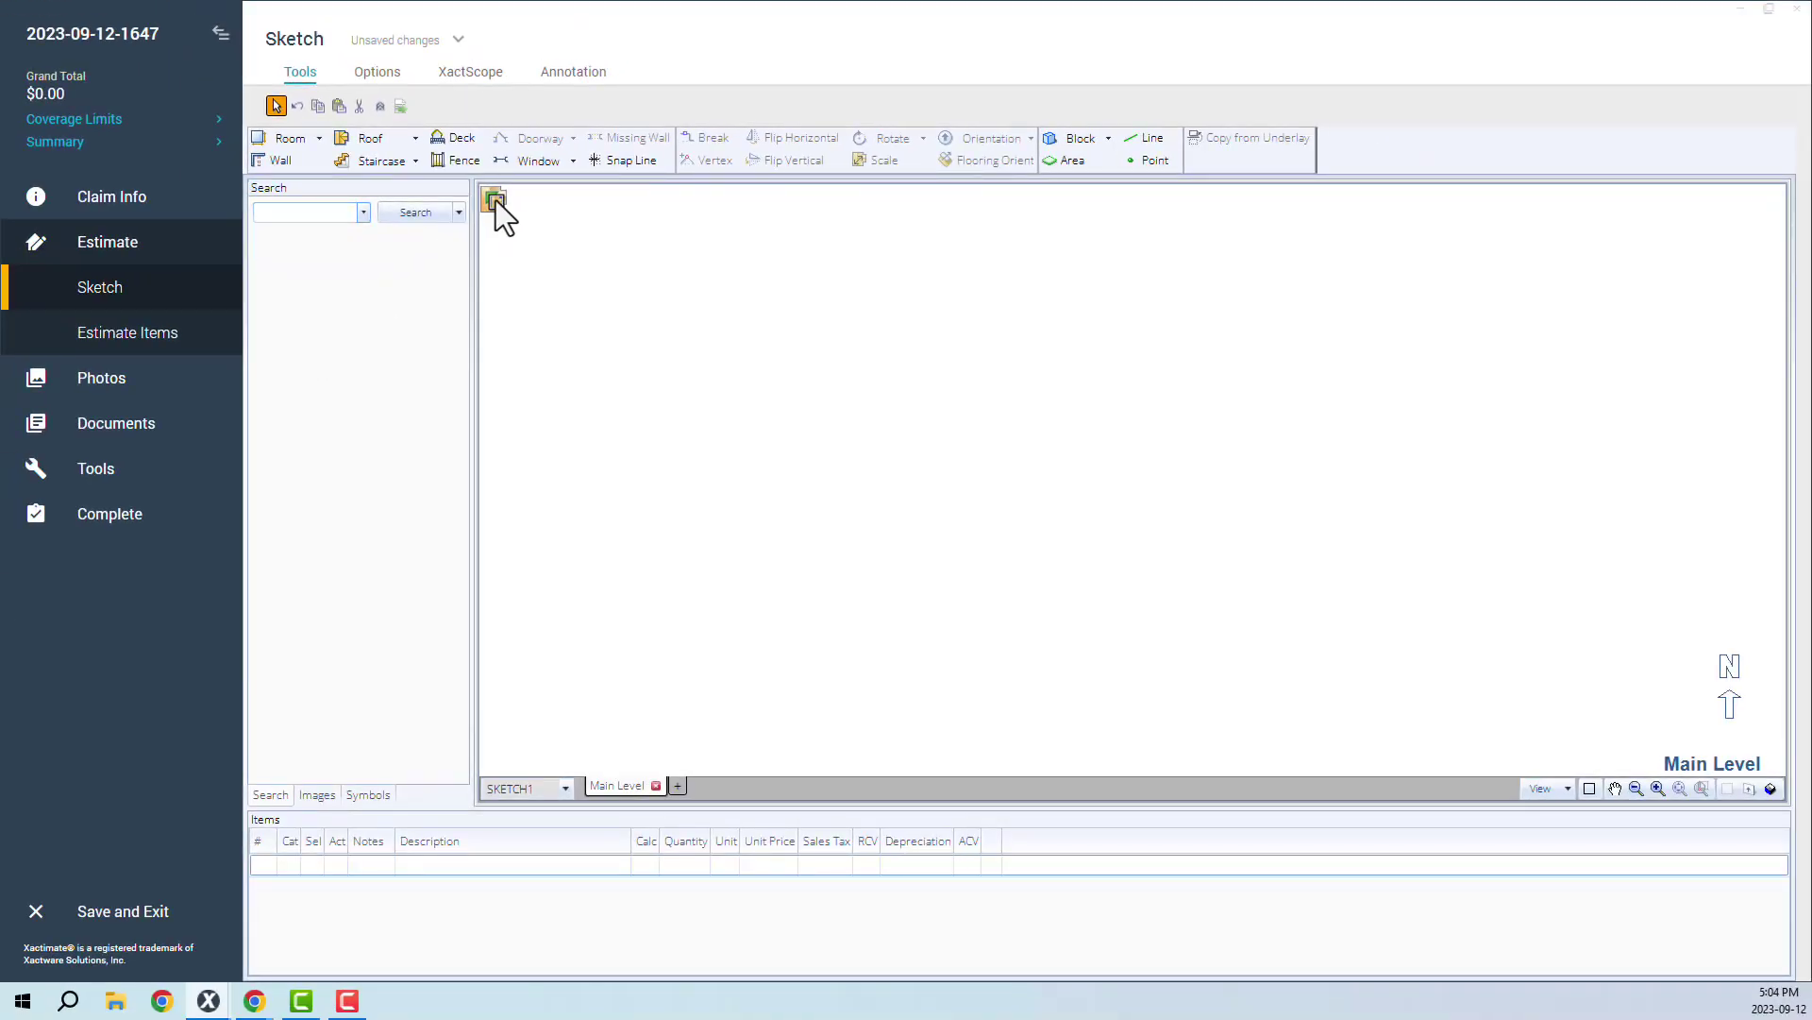
- Import the available Encircle measurement data into the Main Level sketch
{"action": "left_click", "coordinate": [495, 200]}
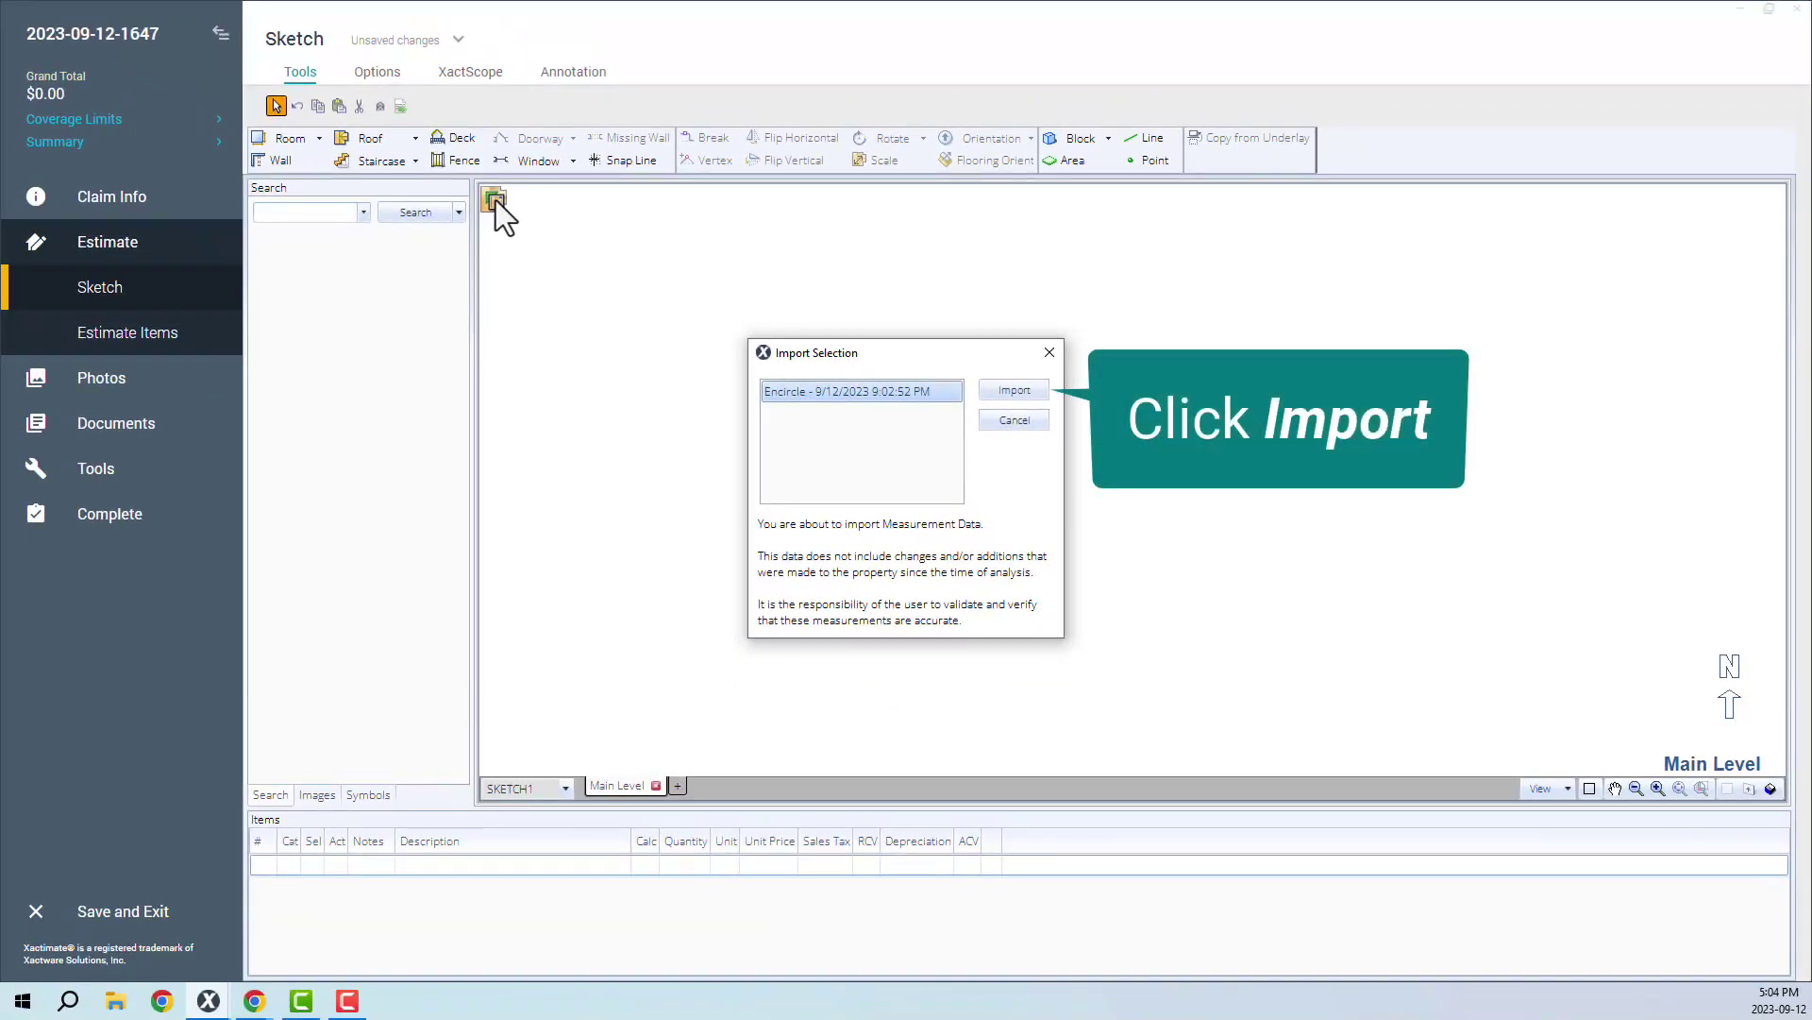
{"action": "left_click", "coordinate": [1006, 393]}
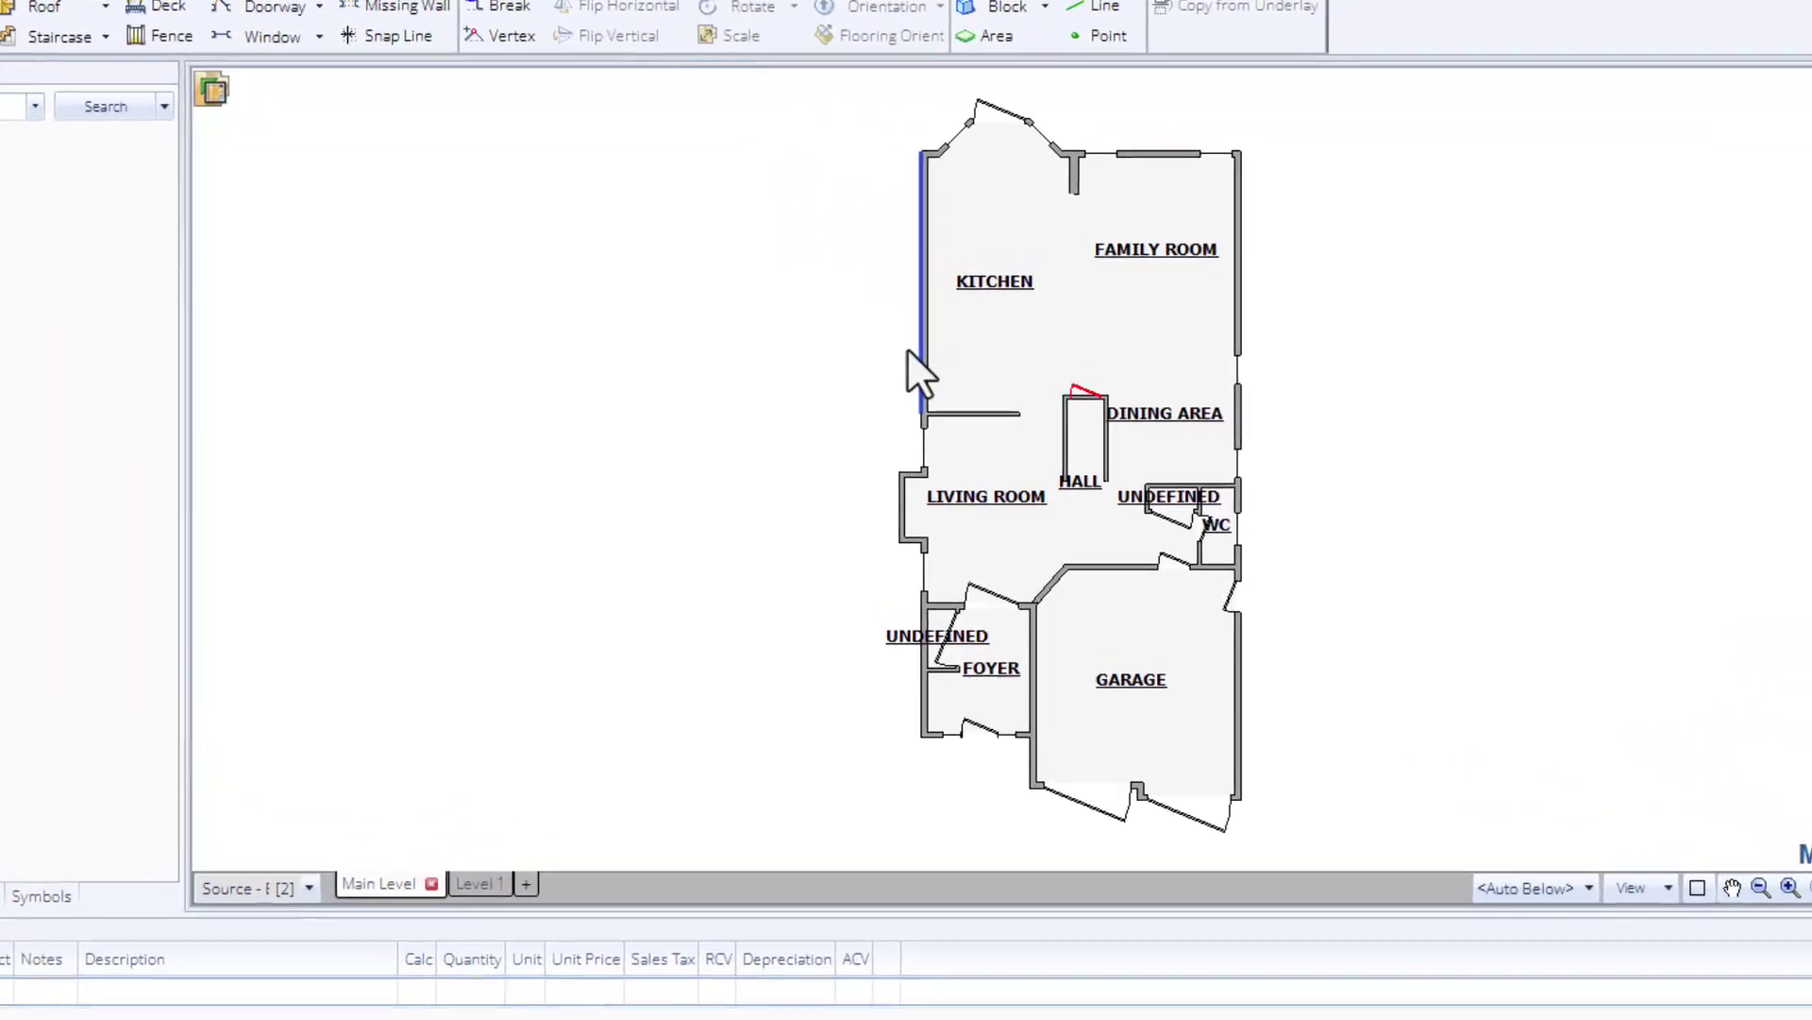
- Inspect the imported kitchen, family room, living room and garage, plus the garage walls
{"action": "left_click", "coordinate": [936, 172]}
{"action": "left_click", "coordinate": [1148, 194]}
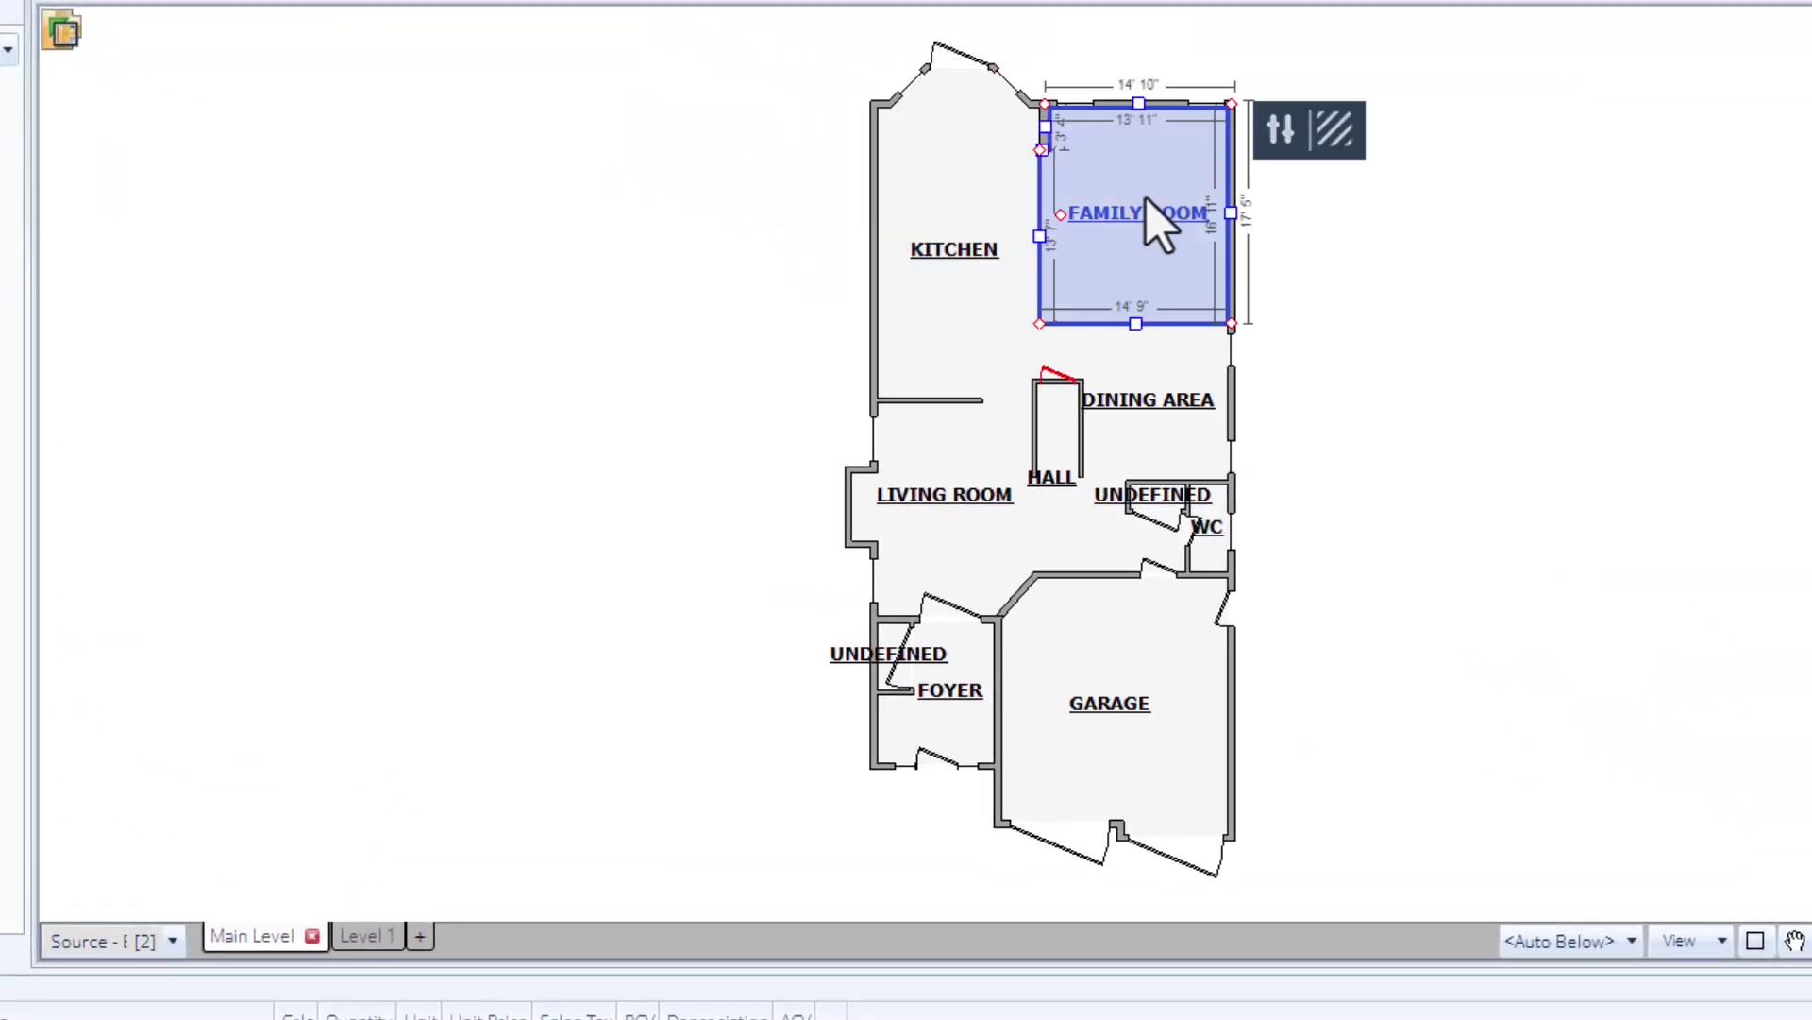
{"action": "left_click", "coordinate": [951, 457]}
{"action": "left_click", "coordinate": [1100, 614]}
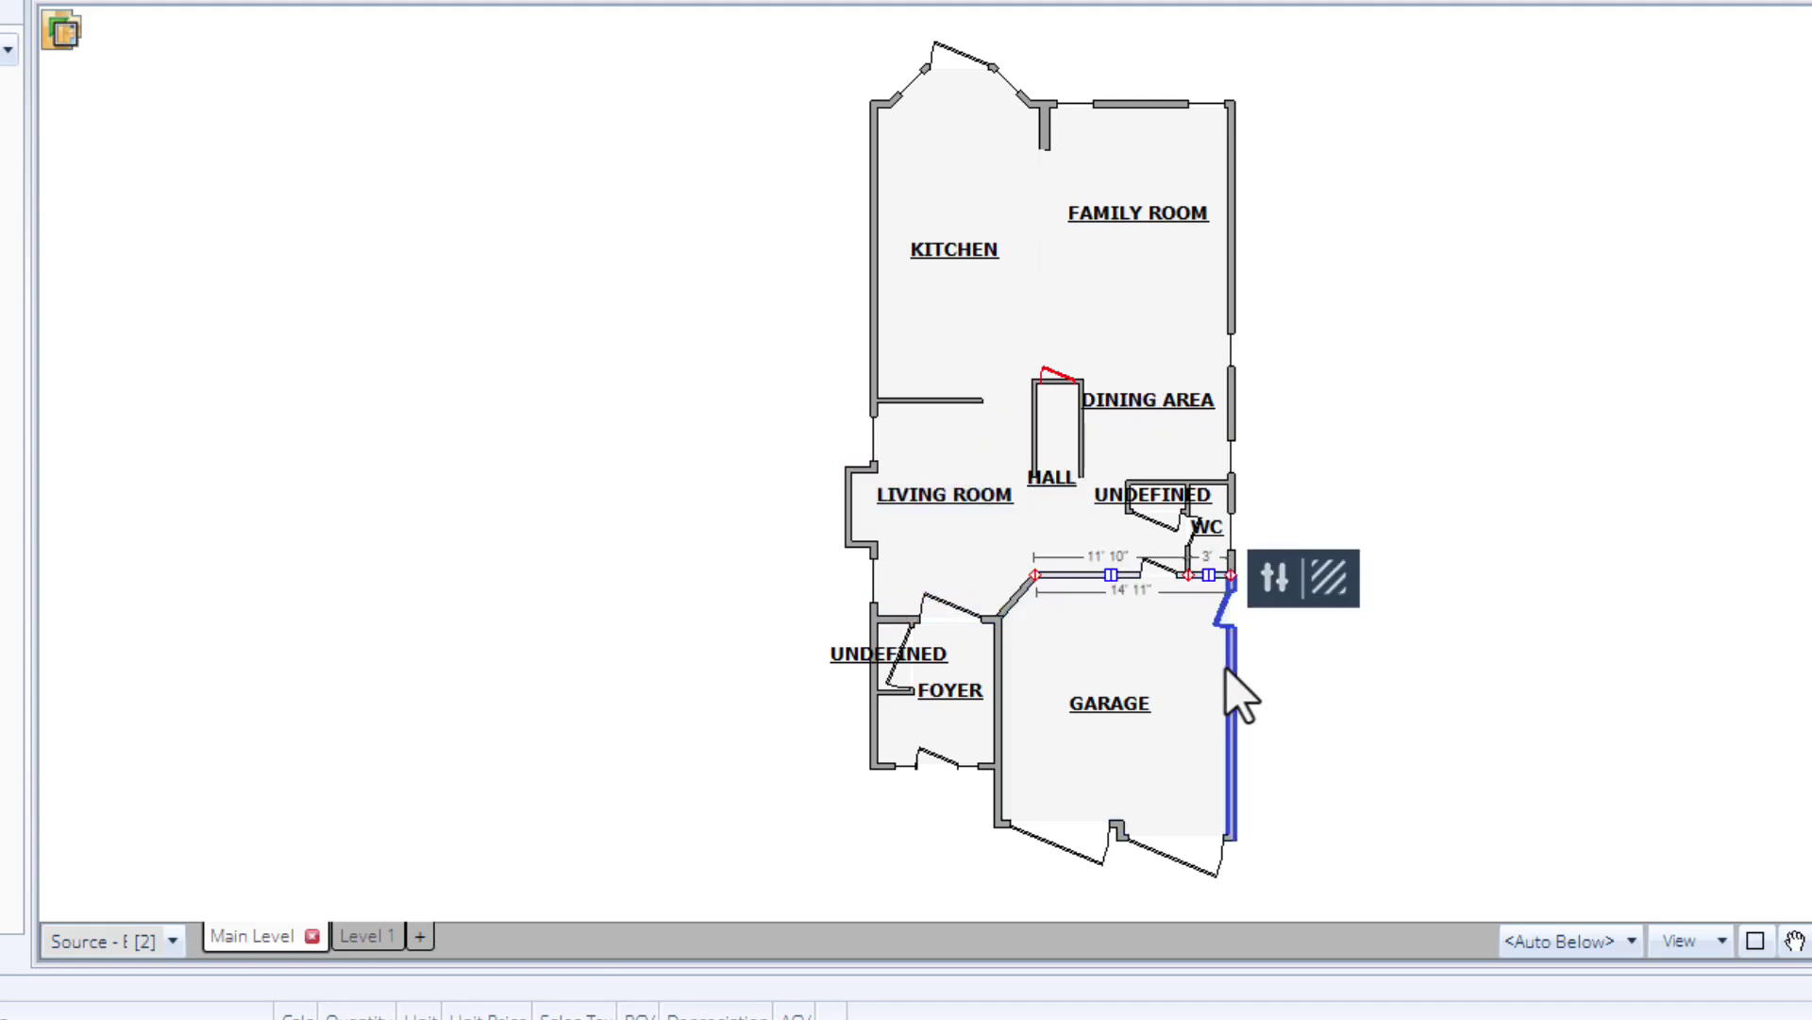
{"action": "left_click", "coordinate": [1232, 689]}
{"action": "left_click", "coordinate": [999, 683]}
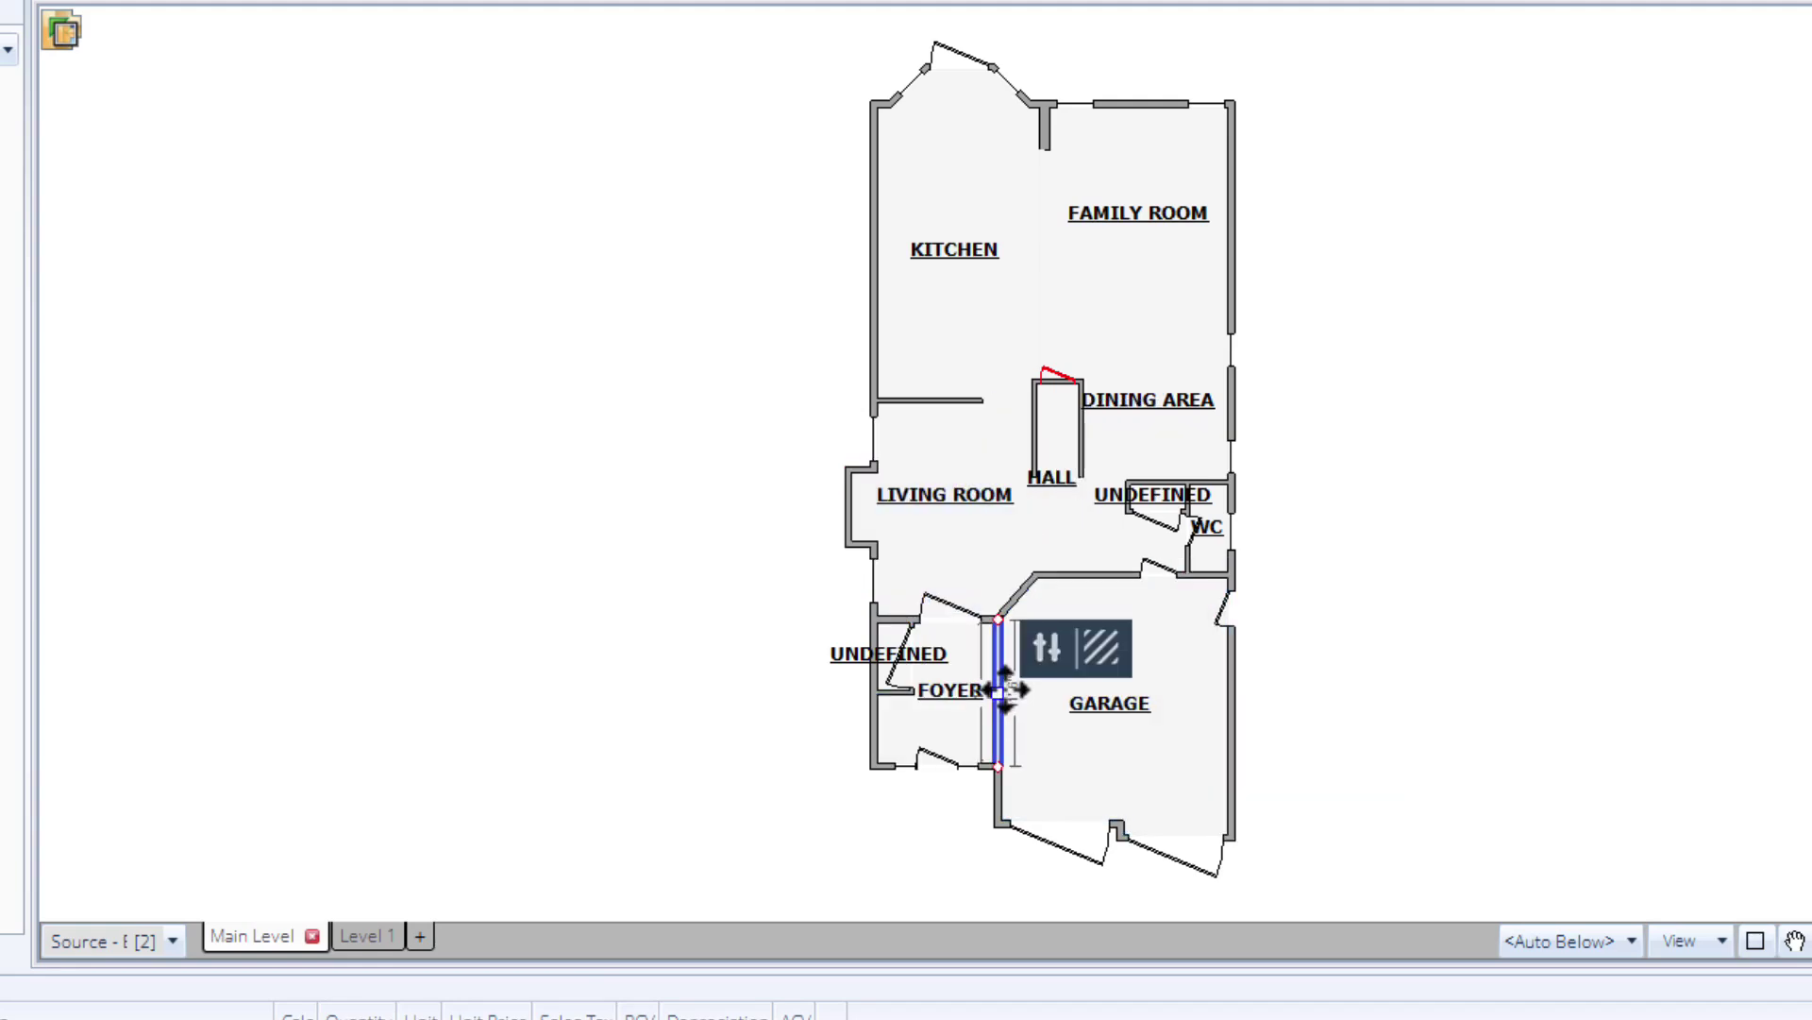
- On Level 1, inspect the primary bedroom, primary bath, a bedroom and the W.I.C. walls
{"action": "left_click", "coordinate": [367, 936]}
{"action": "left_click", "coordinate": [1161, 703]}
{"action": "left_click", "coordinate": [922, 607]}
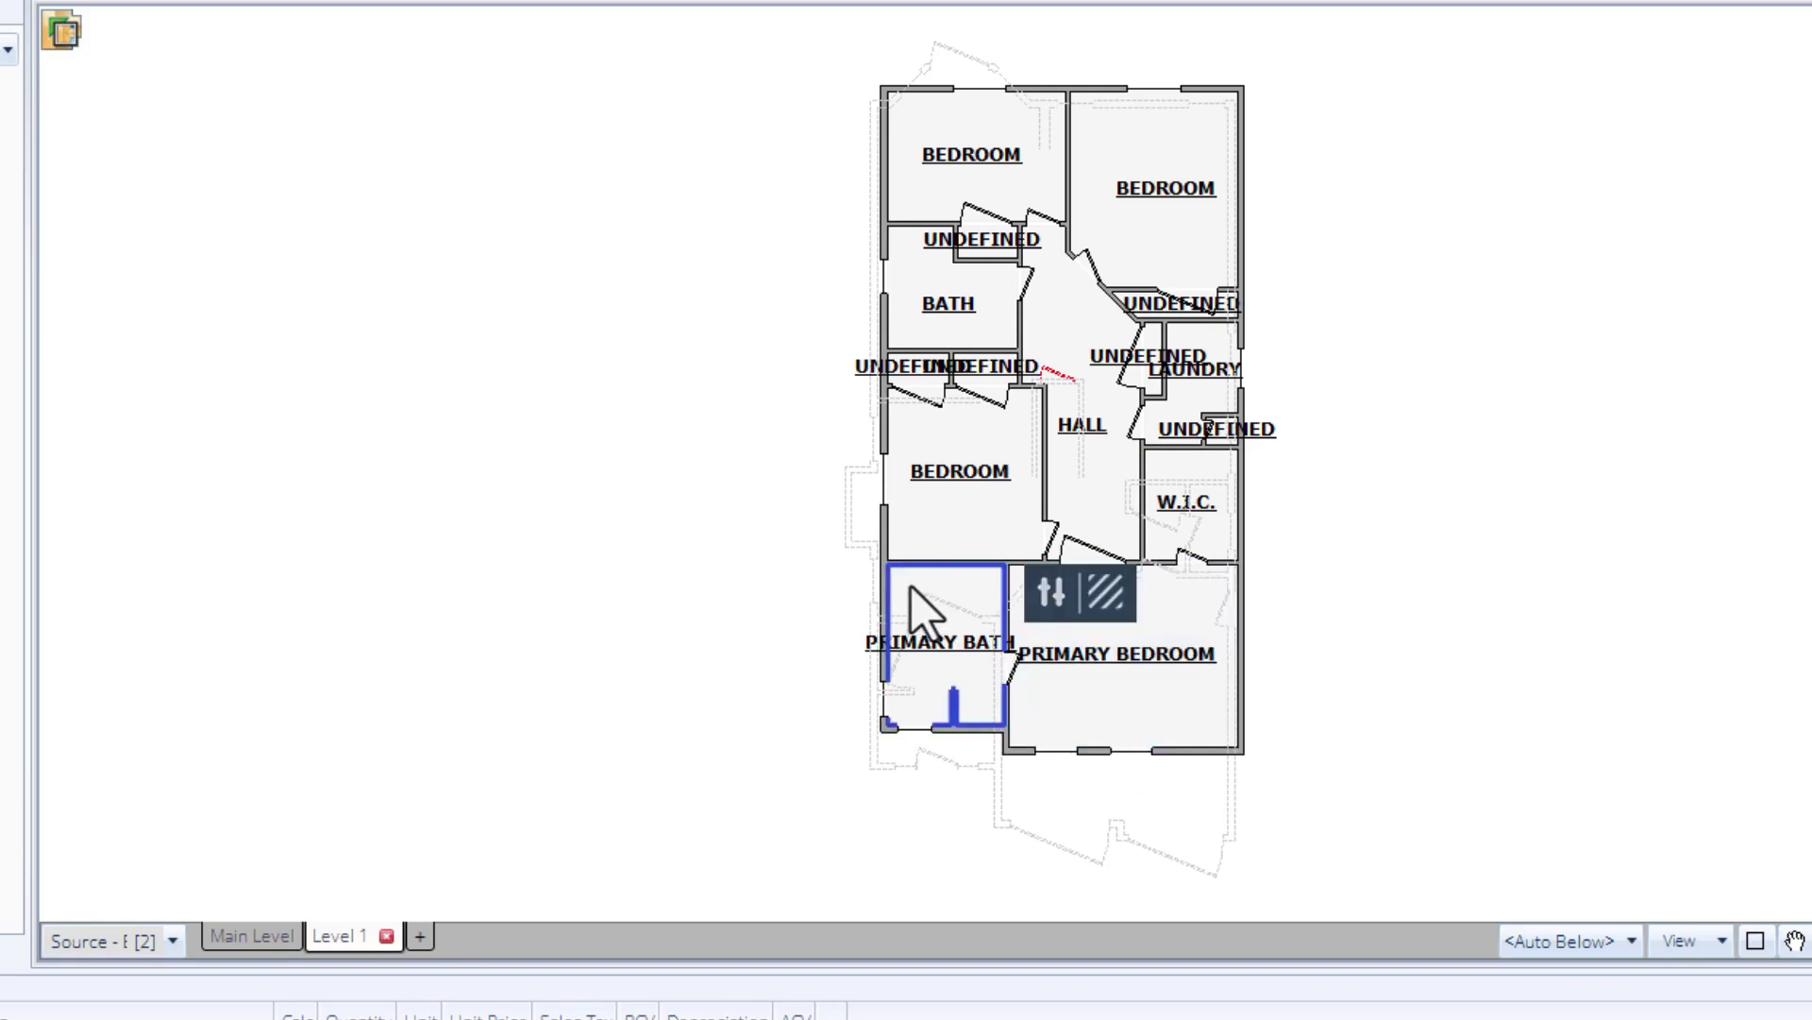
{"action": "left_click", "coordinate": [954, 506]}
{"action": "left_click", "coordinate": [1146, 491]}
{"action": "left_click", "coordinate": [1239, 510]}
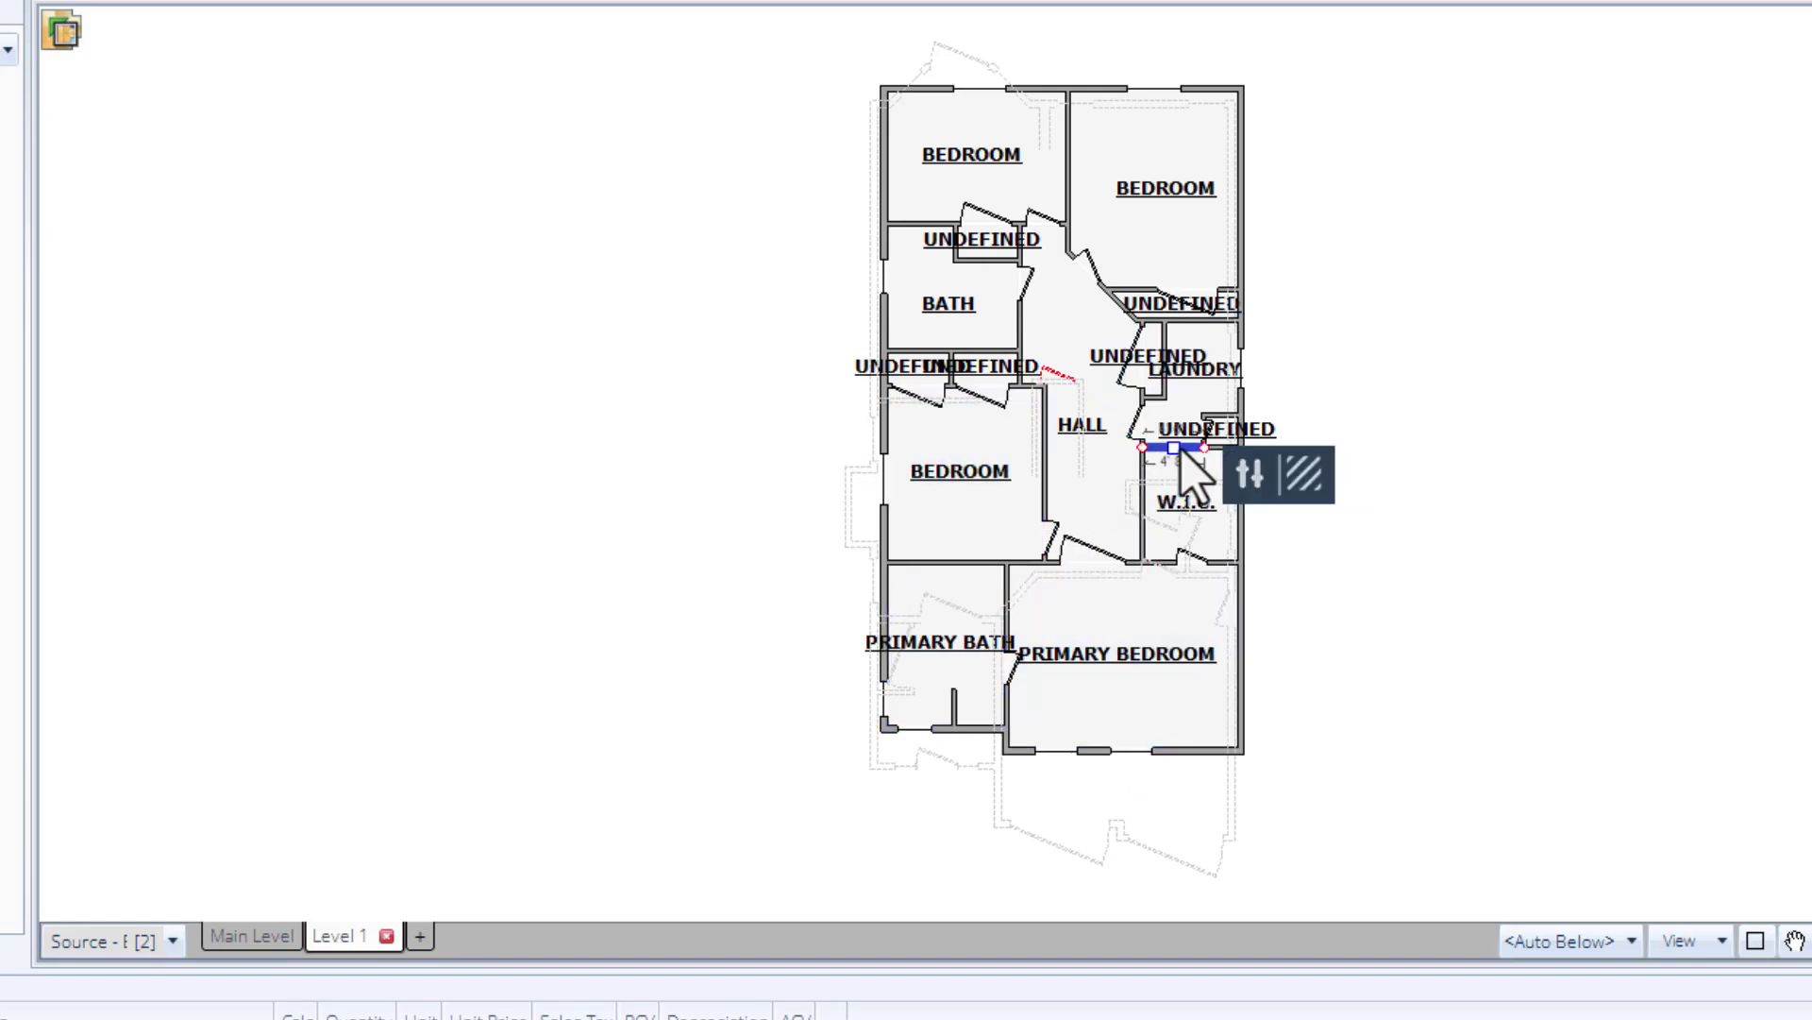